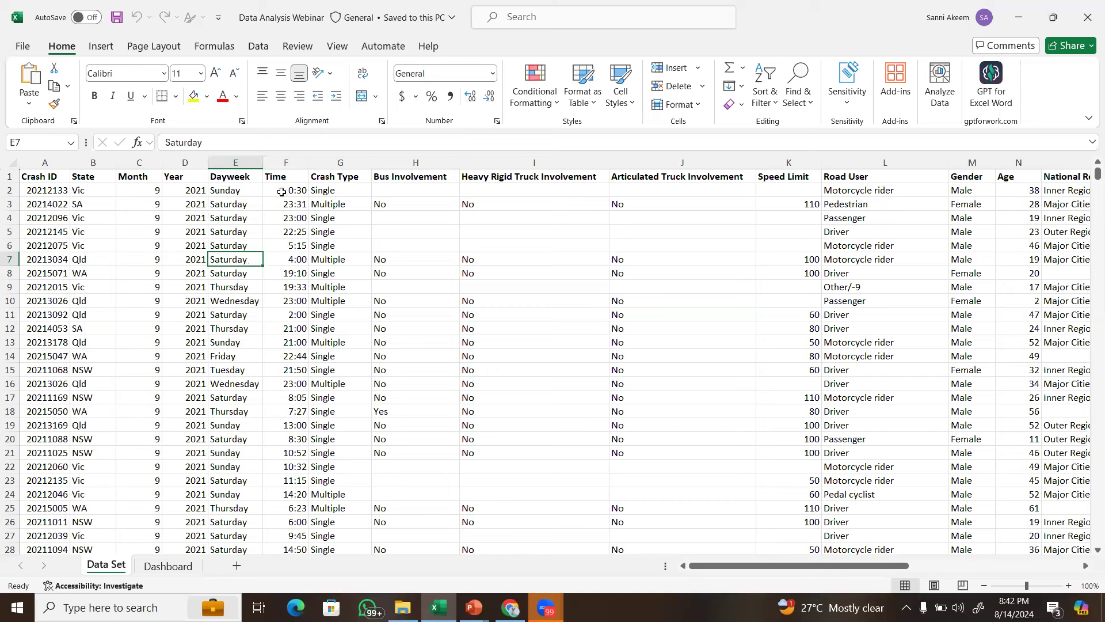
# Examine the Dayweek, Time and Crash Type columns of the crash data on the Data Set sheet.
pyautogui.click(229, 164)
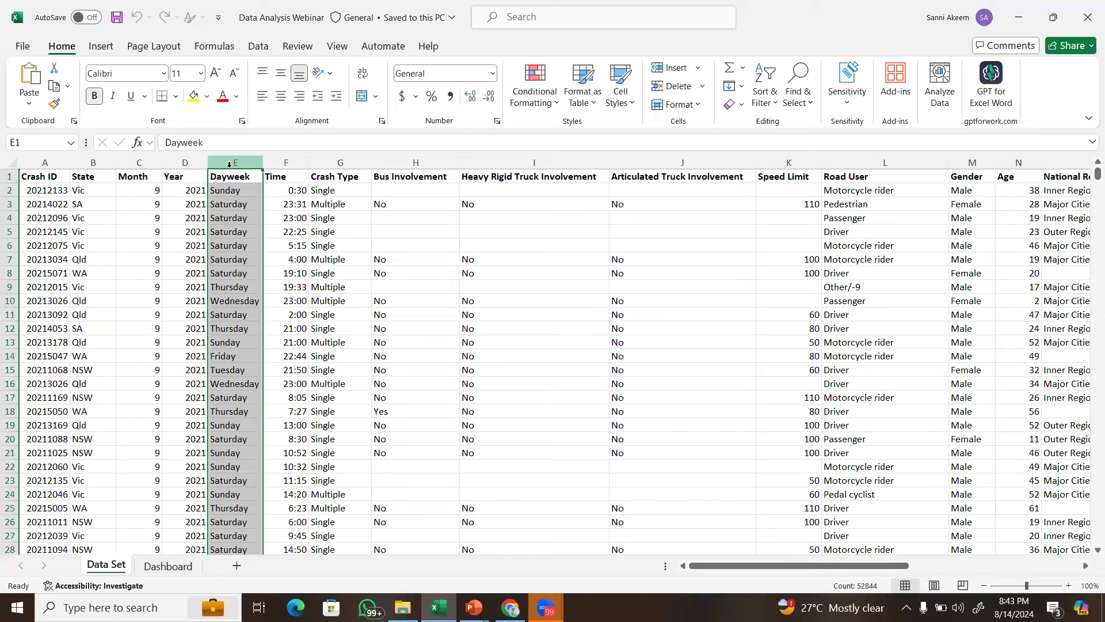
pyautogui.click(237, 213)
pyautogui.click(229, 195)
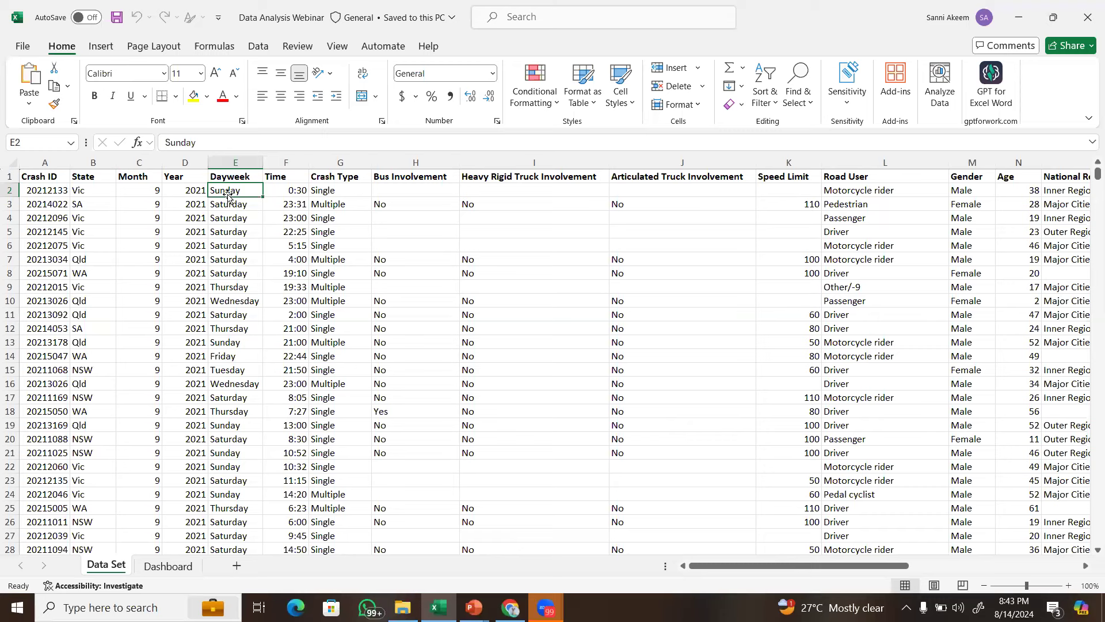
pyautogui.click(254, 163)
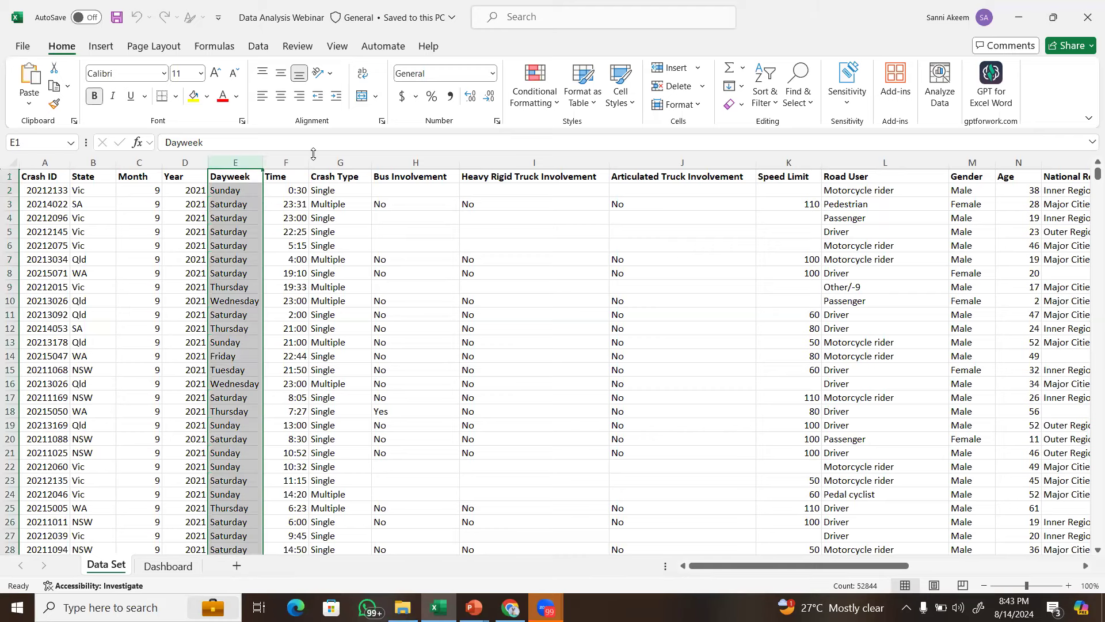
pyautogui.click(297, 163)
pyautogui.click(341, 163)
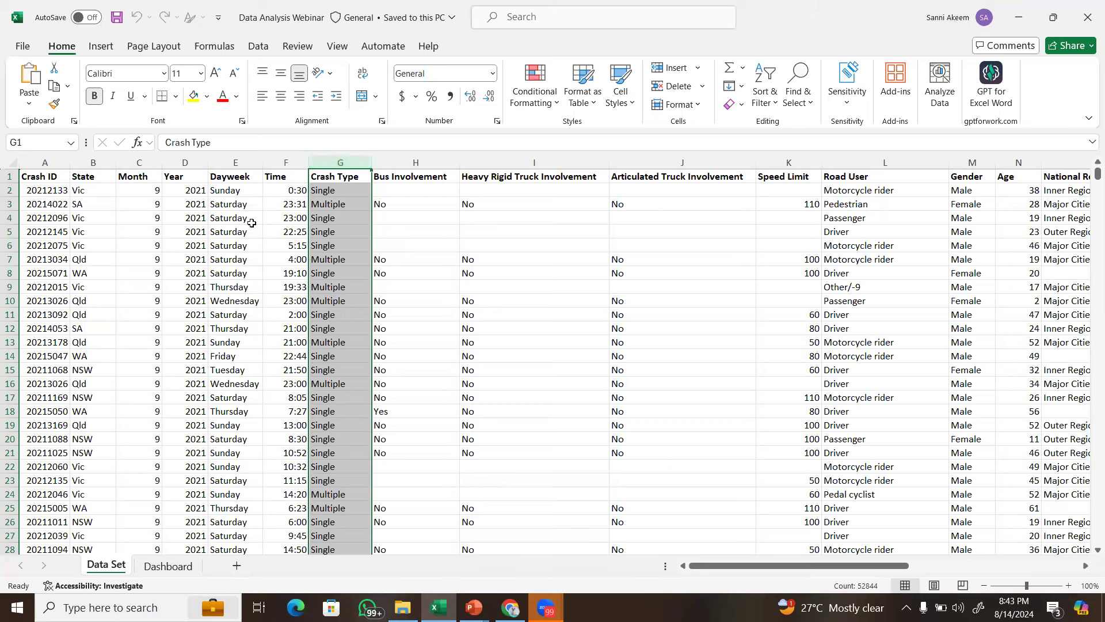
pyautogui.click(223, 233)
pyautogui.click(275, 217)
pyautogui.click(317, 212)
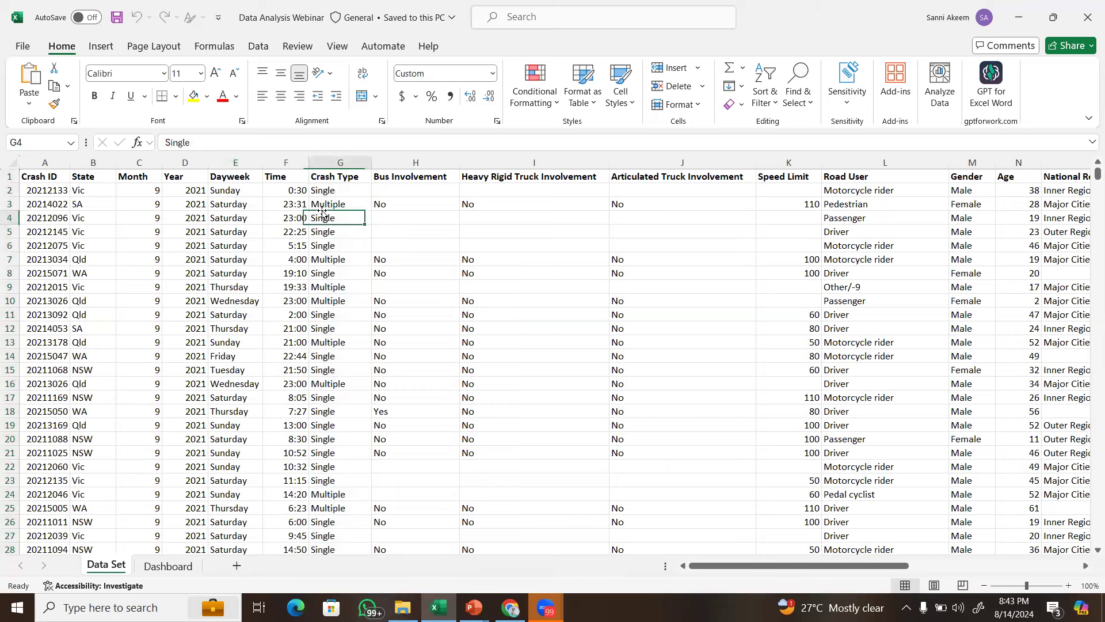
pyautogui.click(227, 217)
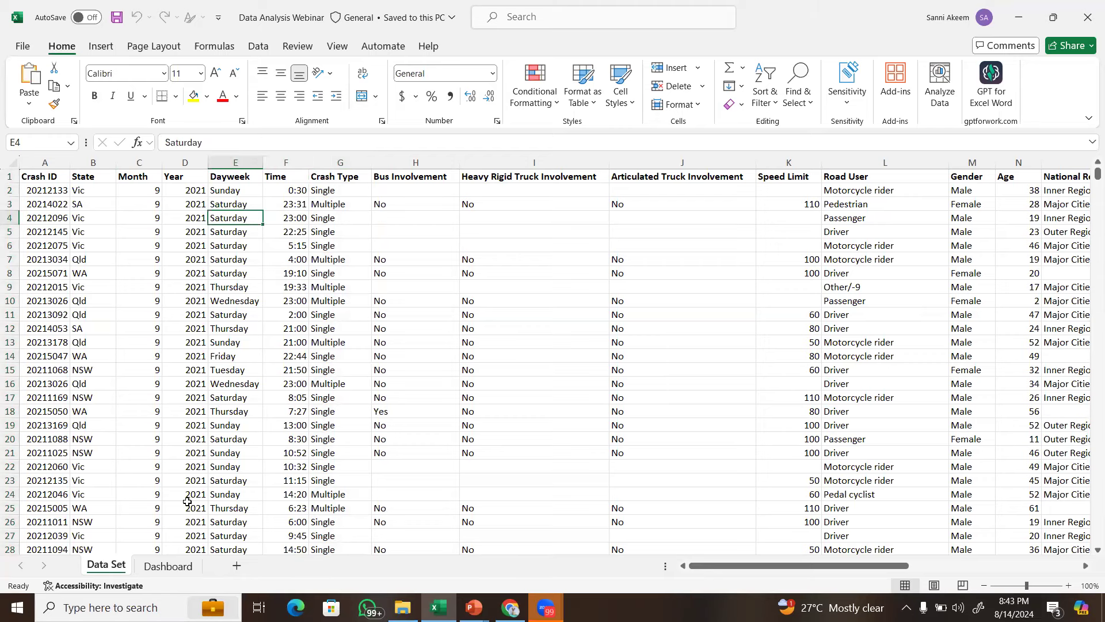
# Open the Dashboard sheet and examine the empty white chart placeholders of the Sales Report Template.
pyautogui.click(170, 567)
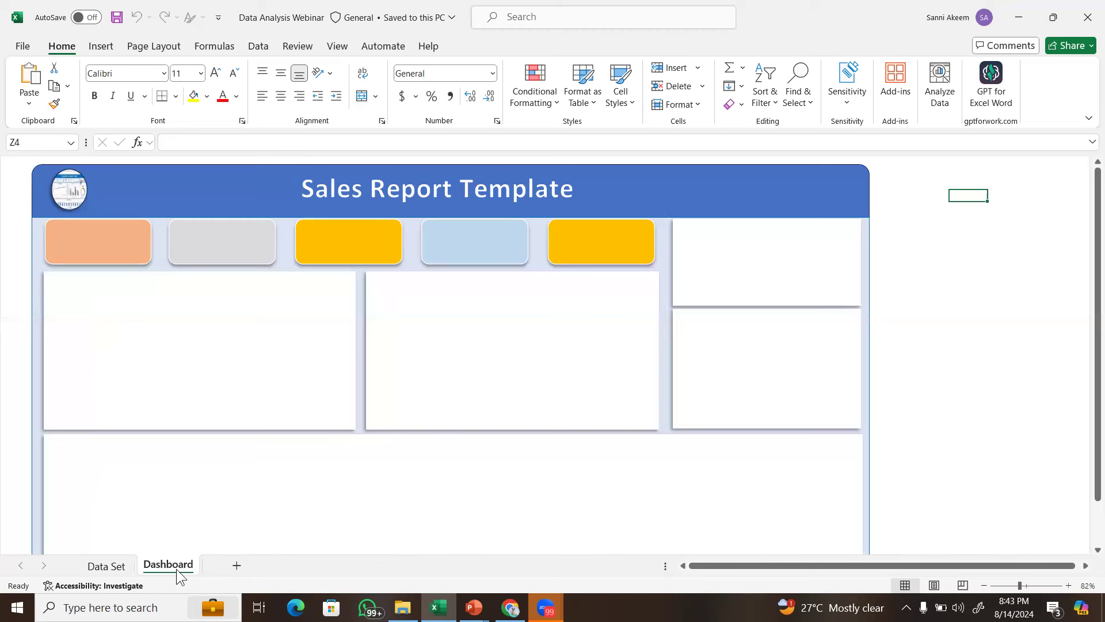
pyautogui.click(269, 532)
pyautogui.click(275, 392)
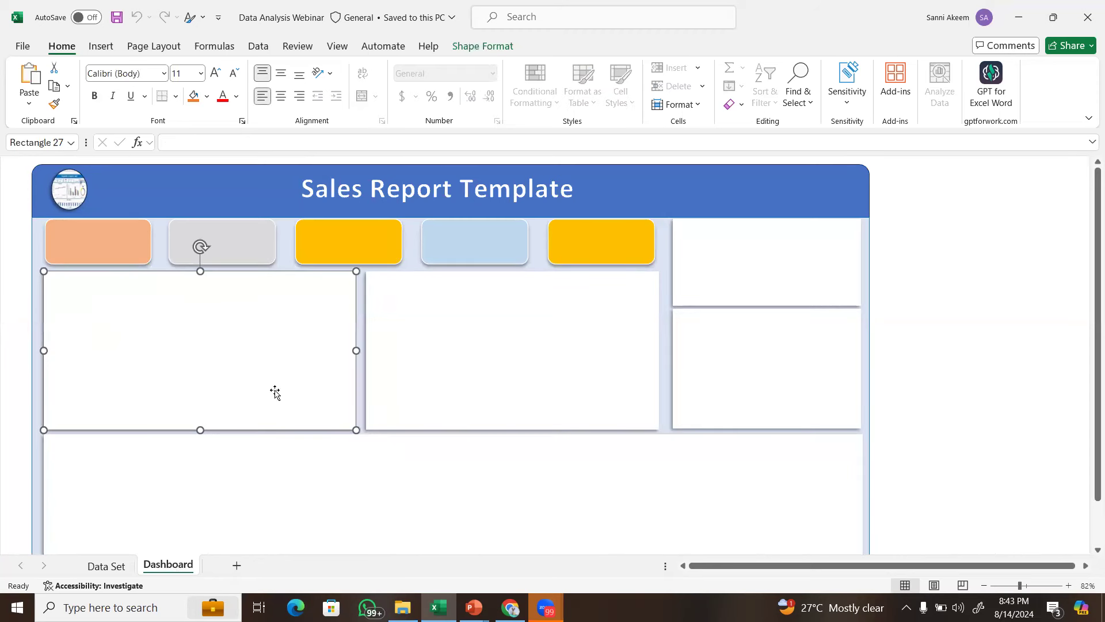
pyautogui.click(486, 367)
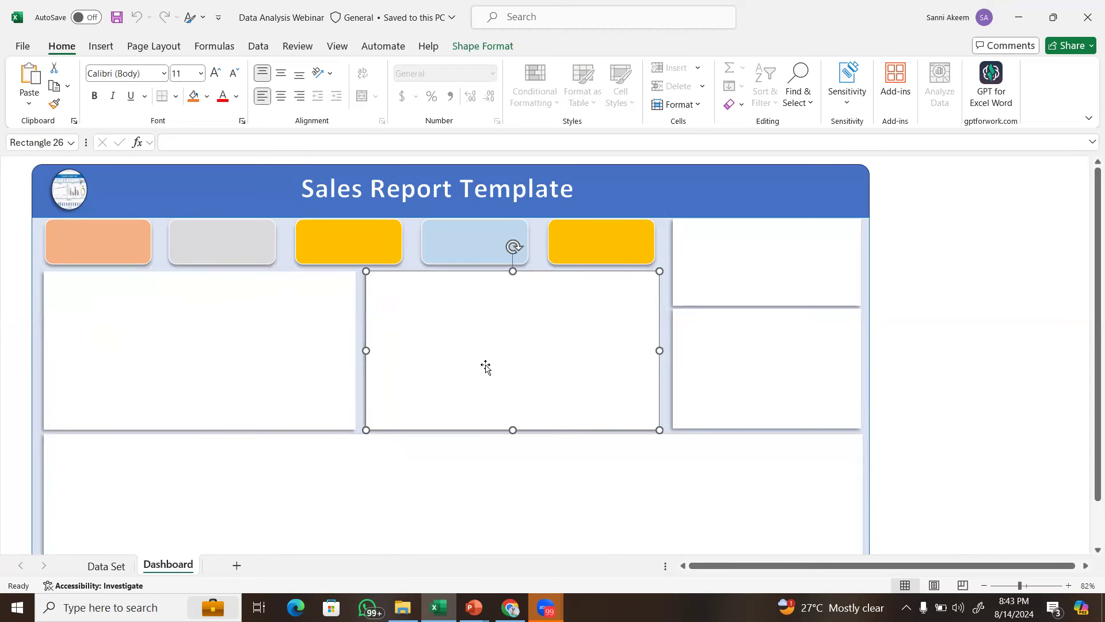
pyautogui.click(526, 451)
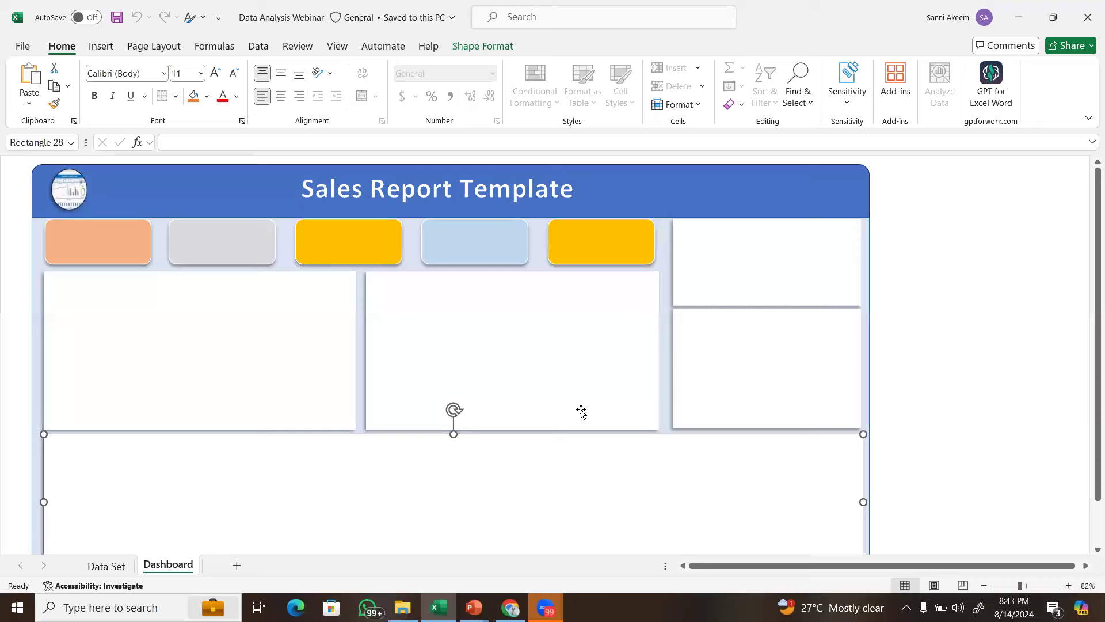
pyautogui.click(805, 318)
pyautogui.click(743, 281)
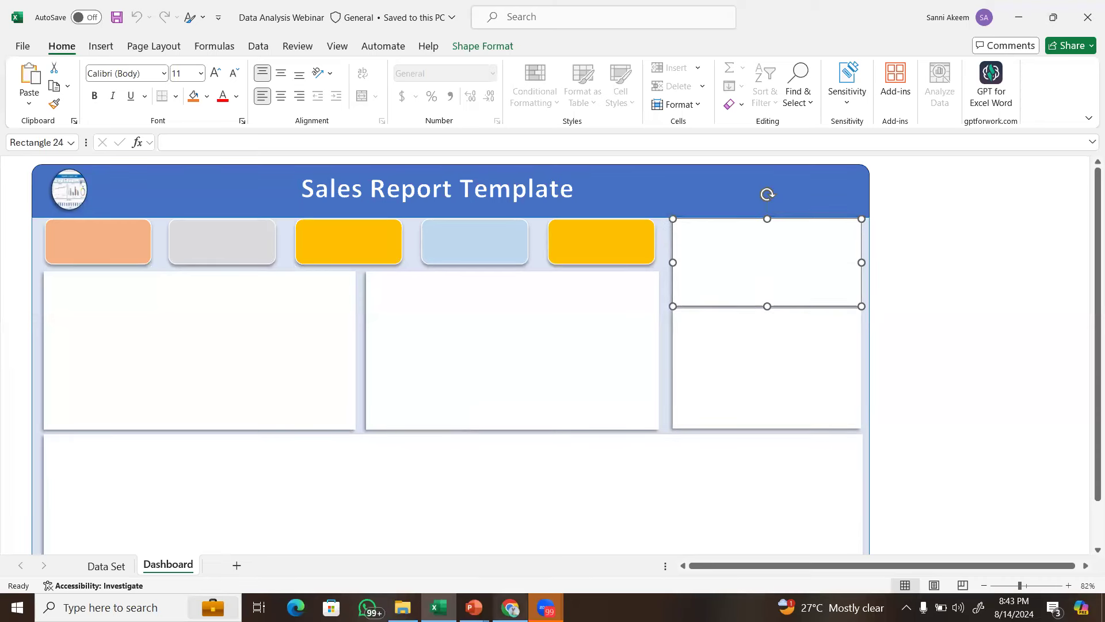
# Switch to Chrome and search Google Images for "data analysis dashboard".
pyautogui.click(510, 607)
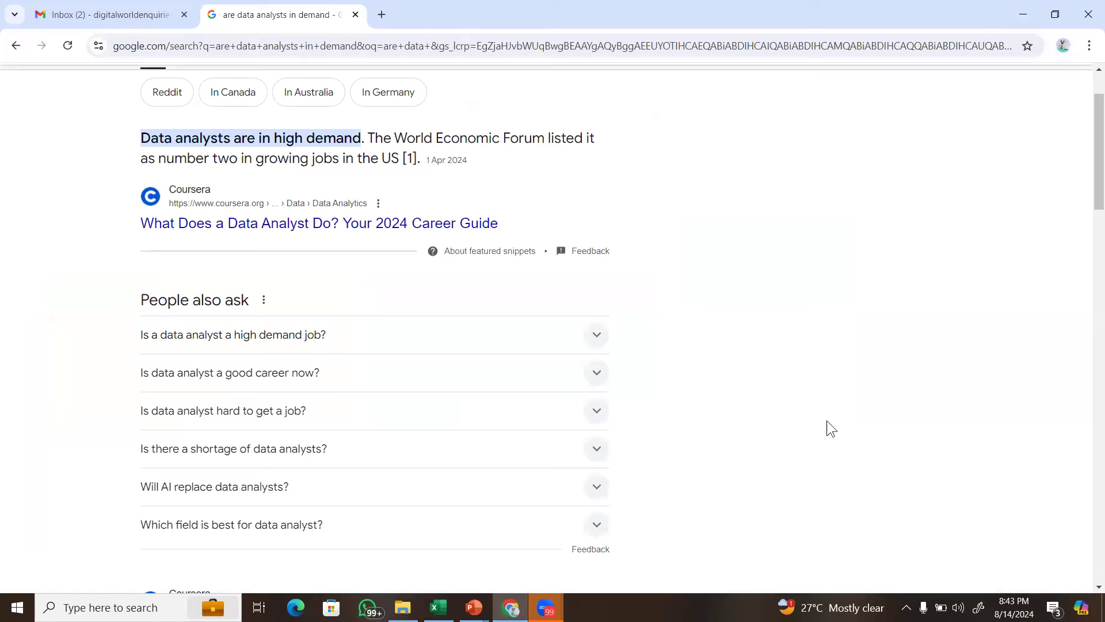
pyautogui.moveTo(1094, 101); pyautogui.dragTo(1093, 80)
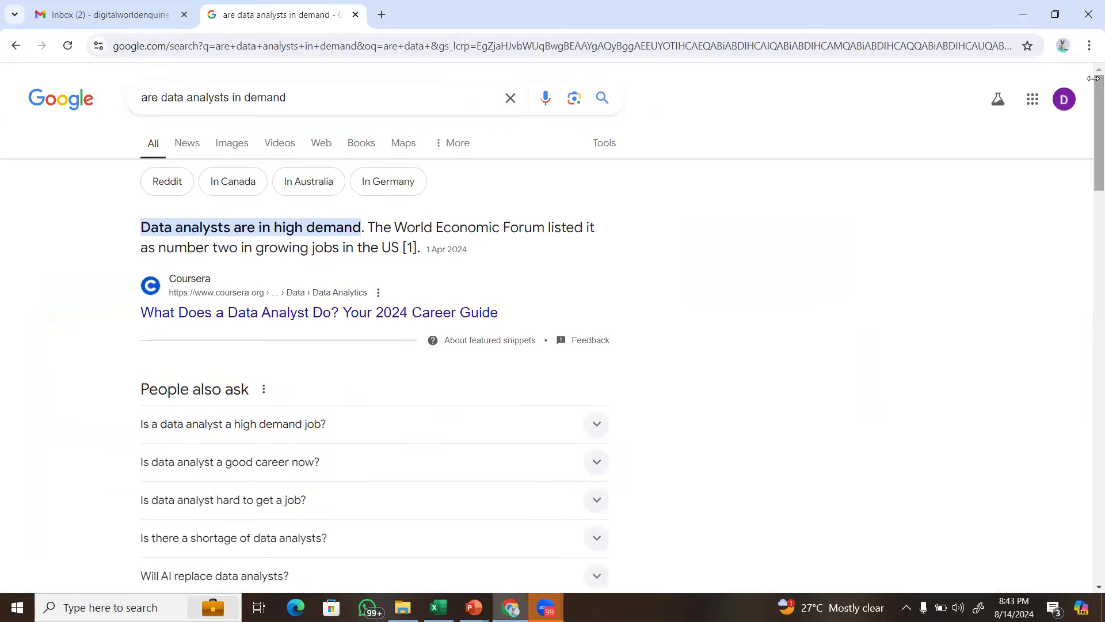
pyautogui.click(511, 97)
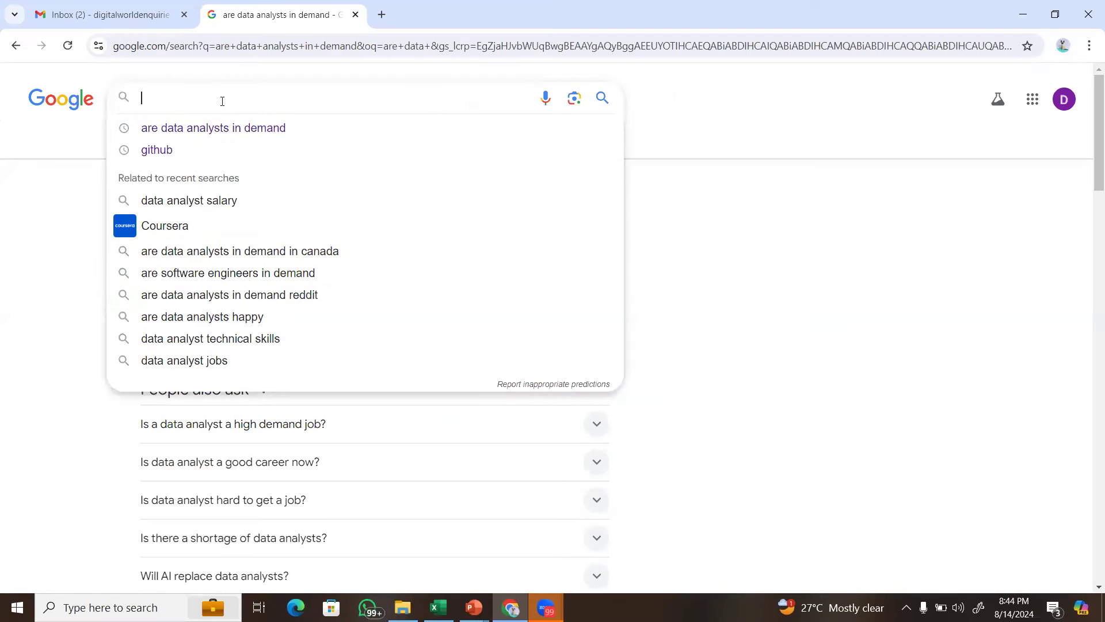
pyautogui.write('Data analysis Dashb')
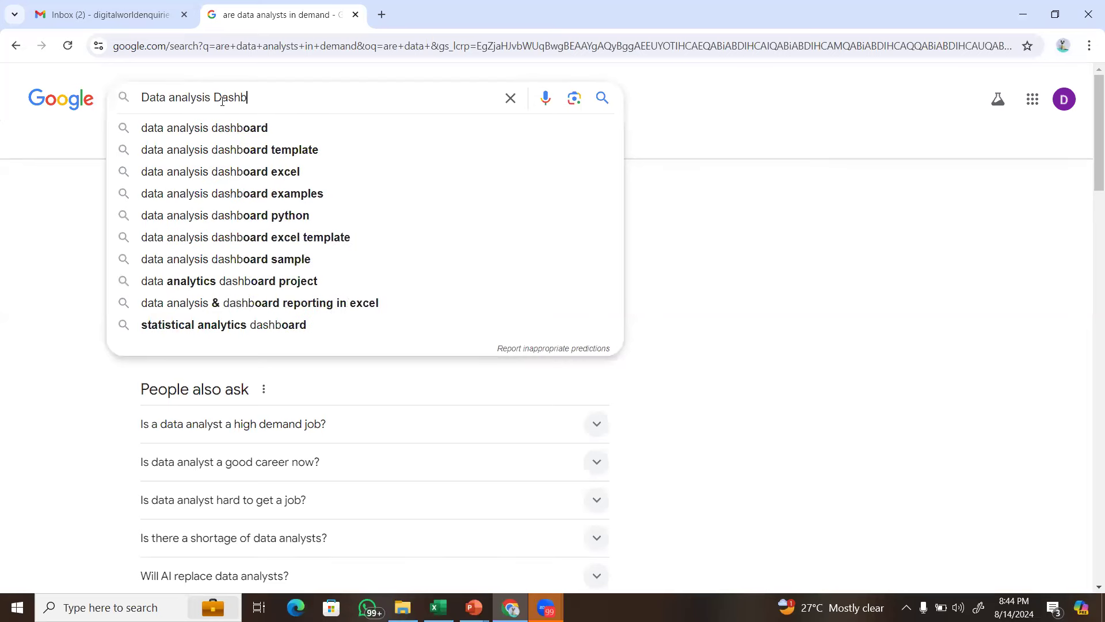
pyautogui.click(244, 136)
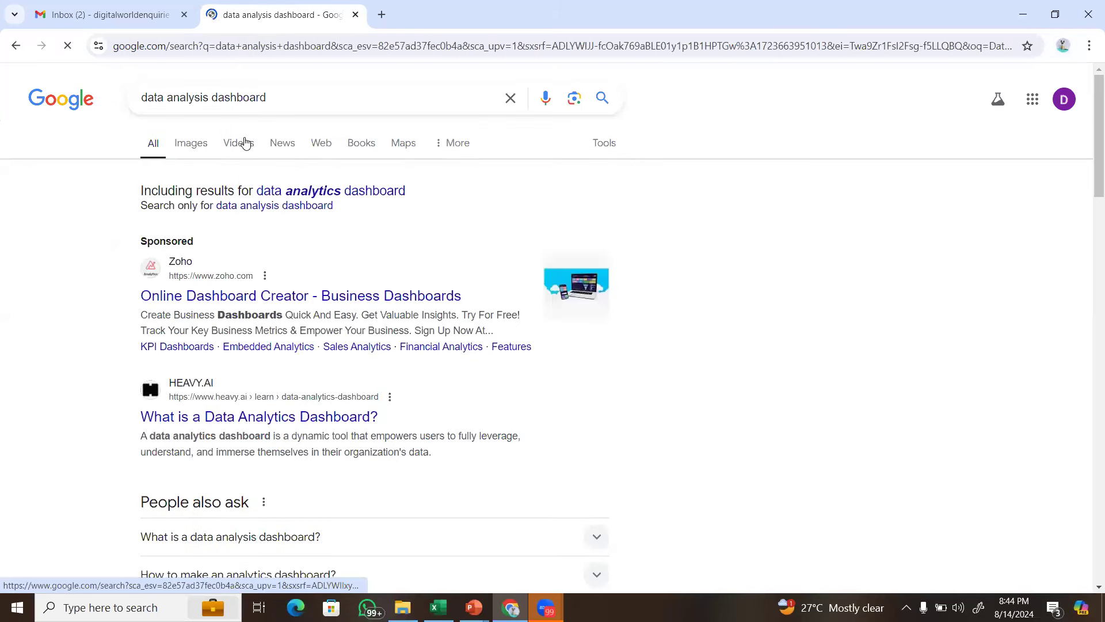
pyautogui.click(194, 139)
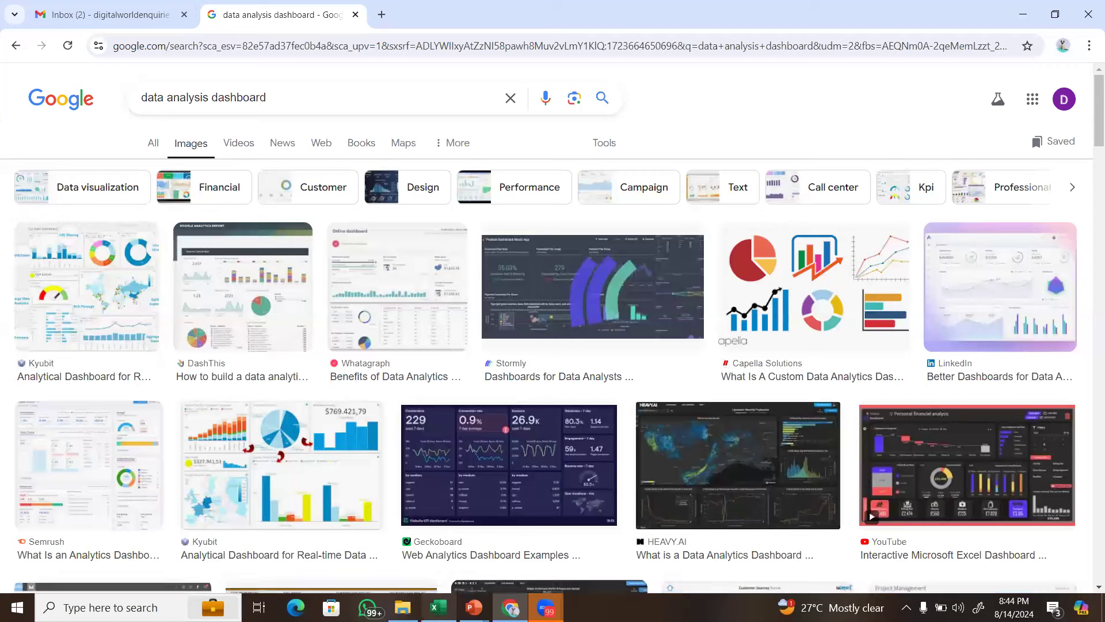
# Switch back to Excel and examine the coloured cards beneath the Sales Report Template title.
pyautogui.click(438, 607)
pyautogui.click(426, 233)
pyautogui.click(334, 253)
pyautogui.click(228, 264)
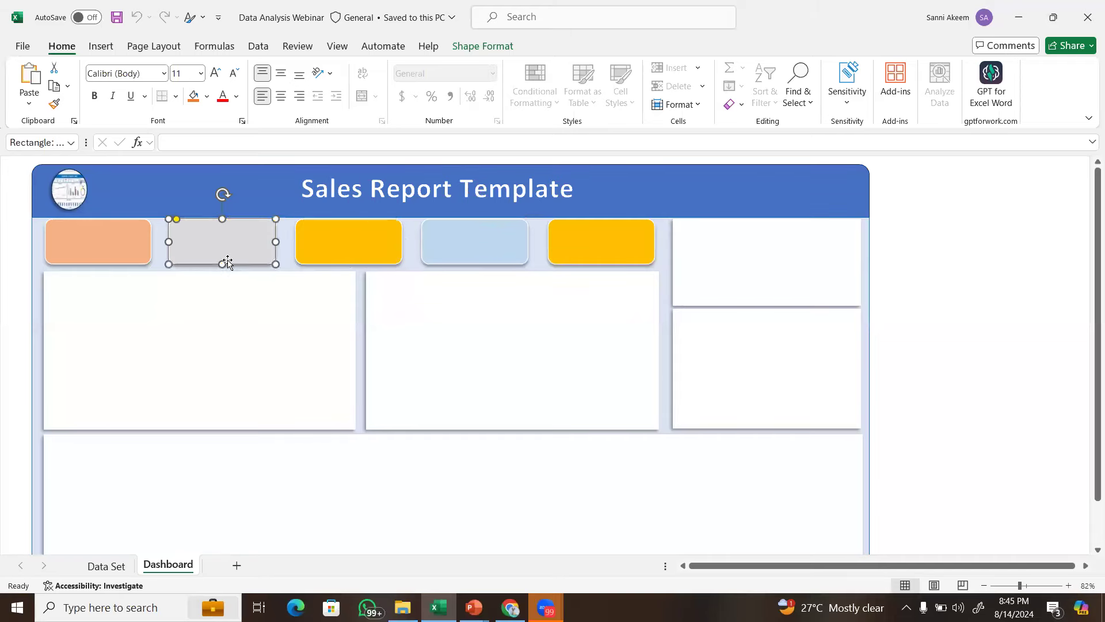
pyautogui.click(120, 256)
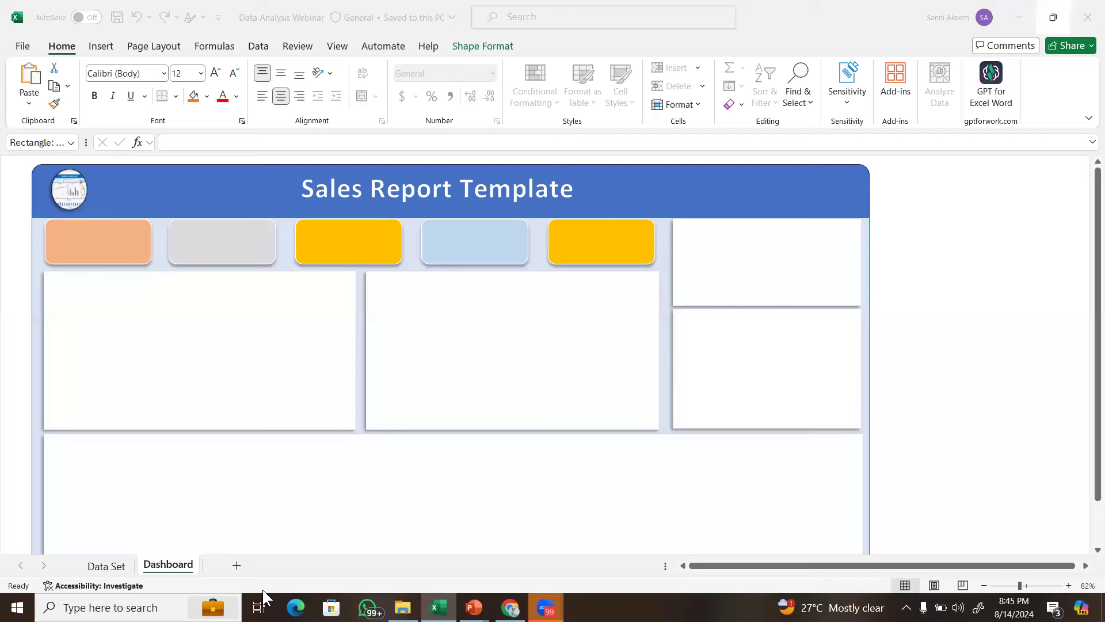
# Add a blank worksheet after the Dashboard sheet.
pyautogui.click(236, 572)
pyautogui.click(235, 570)
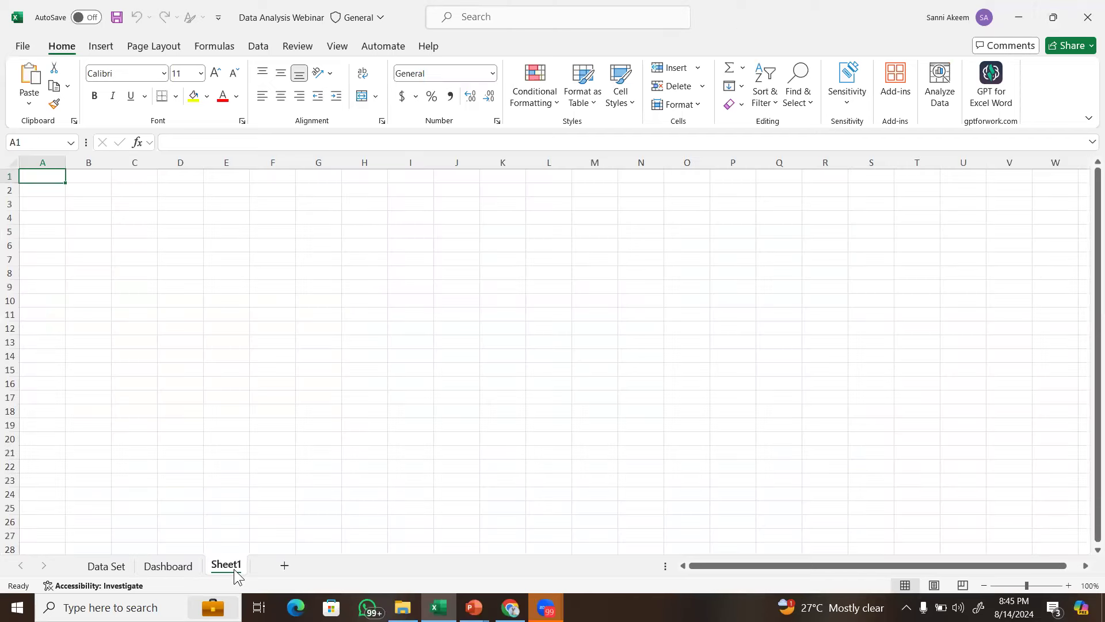
pyautogui.click(147, 355)
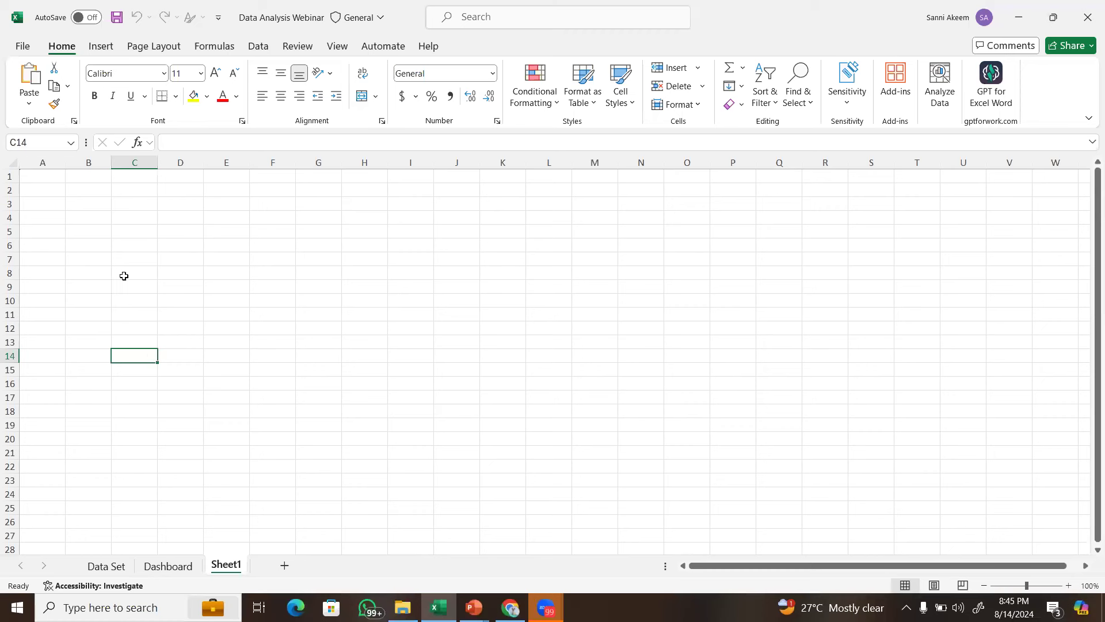
# Examine the worksheet grid by highlighting columns A to C and rows 1 to 4 one at a time.
pyautogui.click(51, 160)
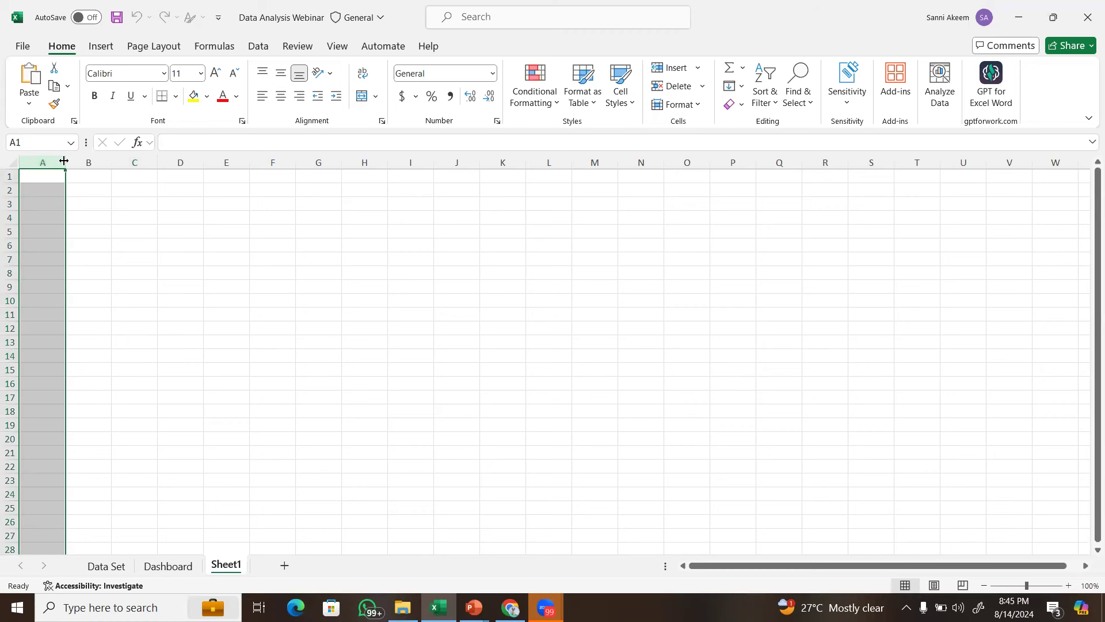
pyautogui.click(88, 163)
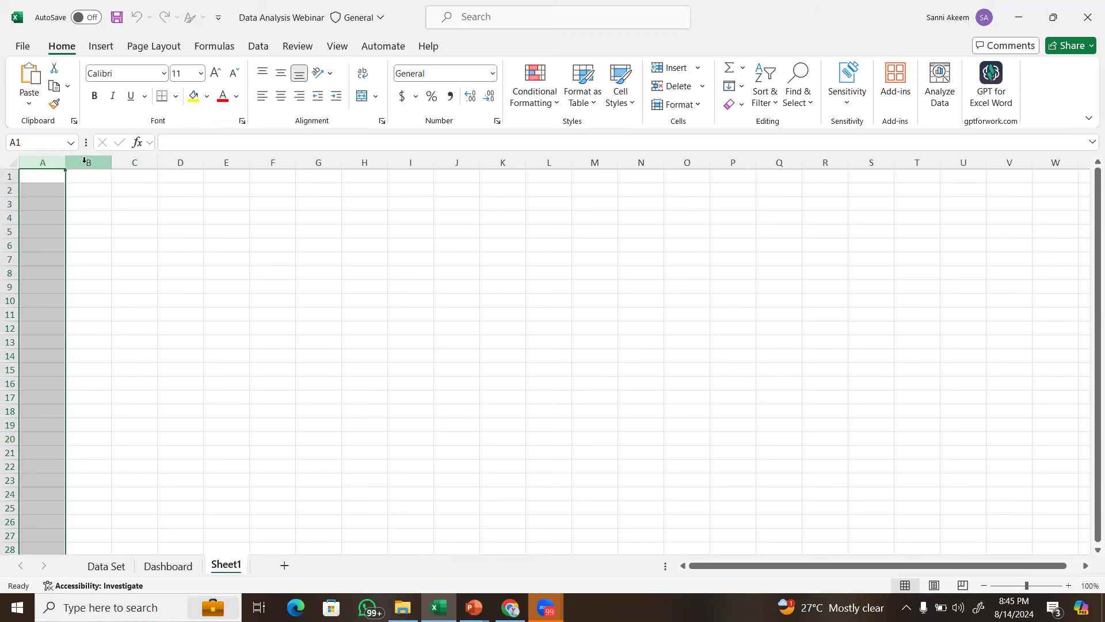
pyautogui.click(138, 162)
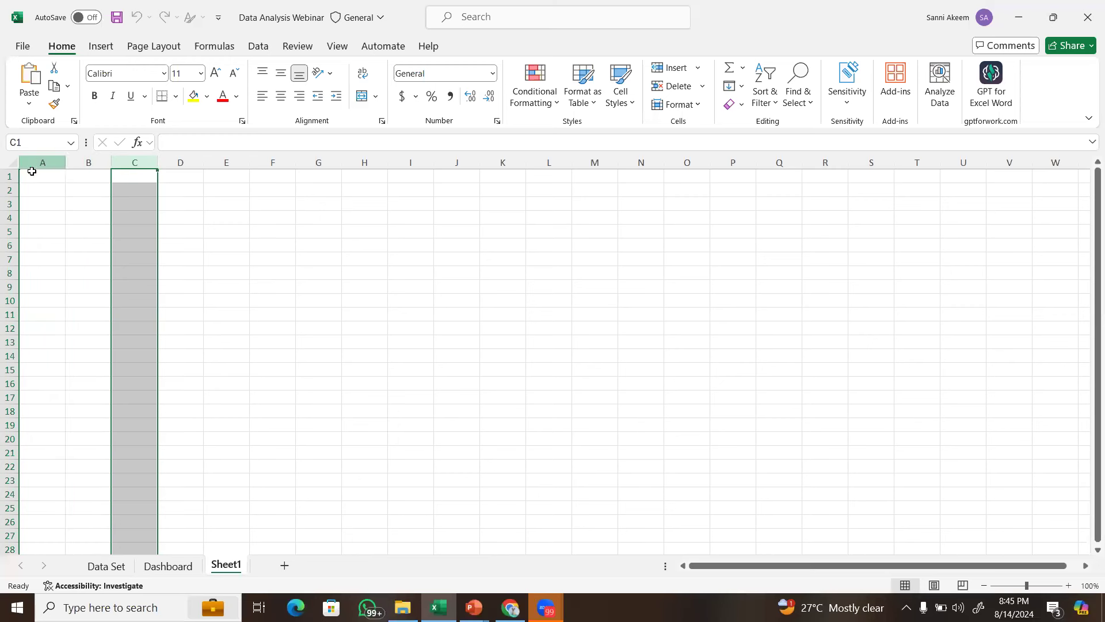
pyautogui.click(9, 176)
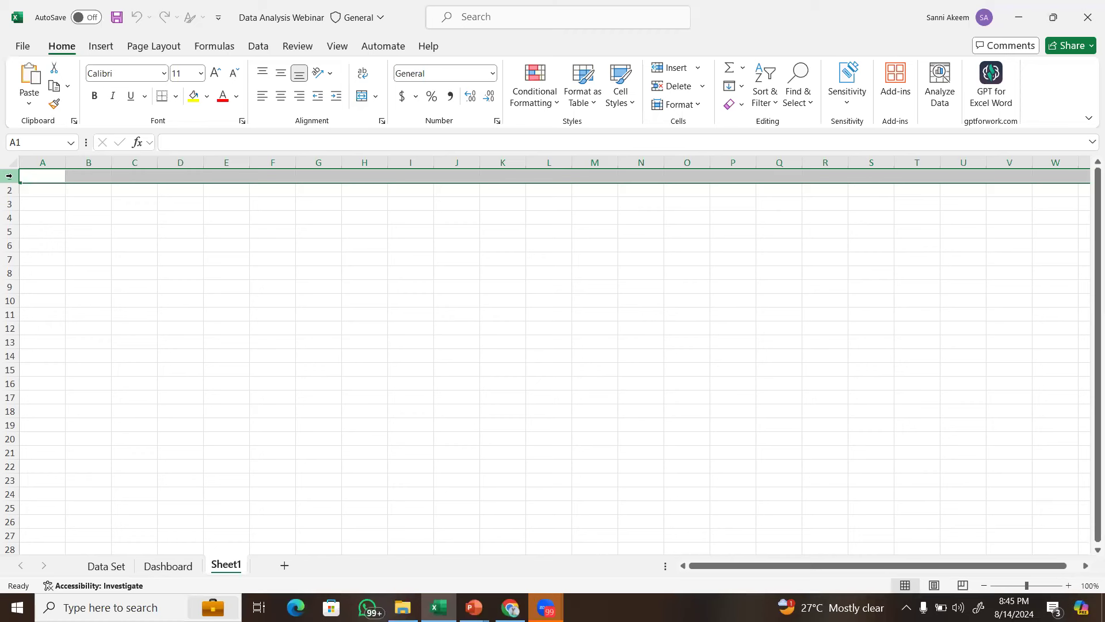
pyautogui.click(9, 189)
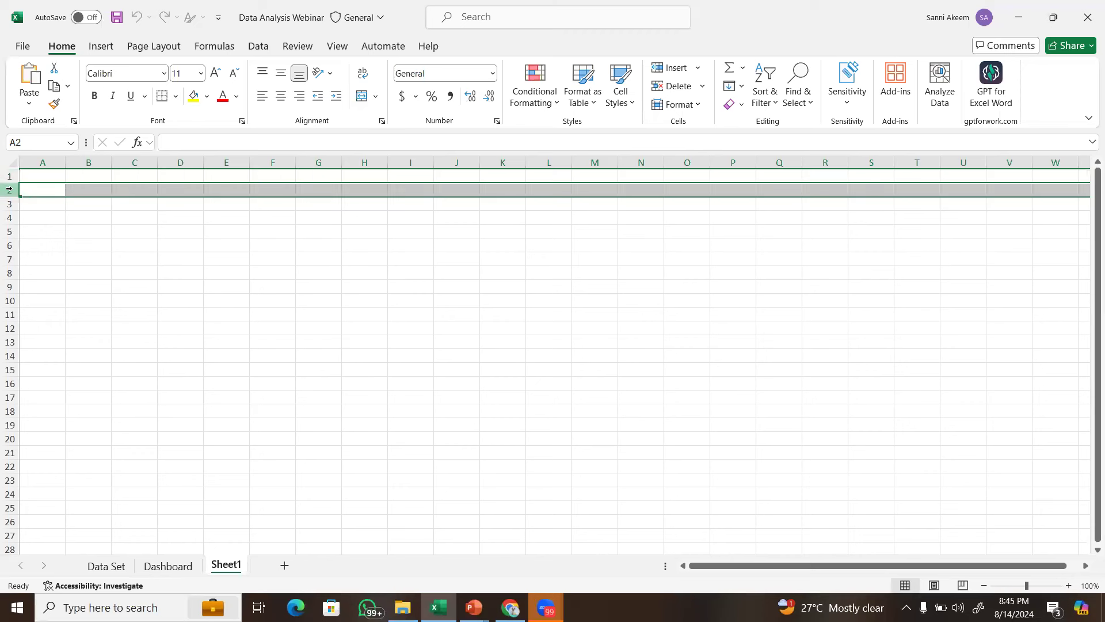
pyautogui.click(9, 204)
pyautogui.click(9, 218)
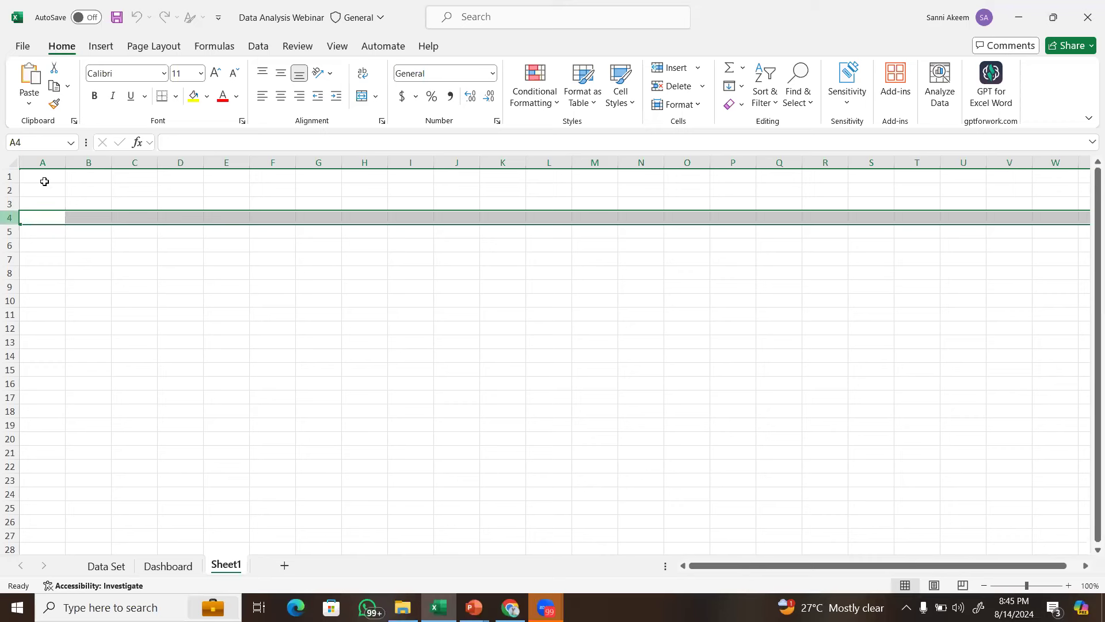
pyautogui.click(43, 162)
pyautogui.click(89, 162)
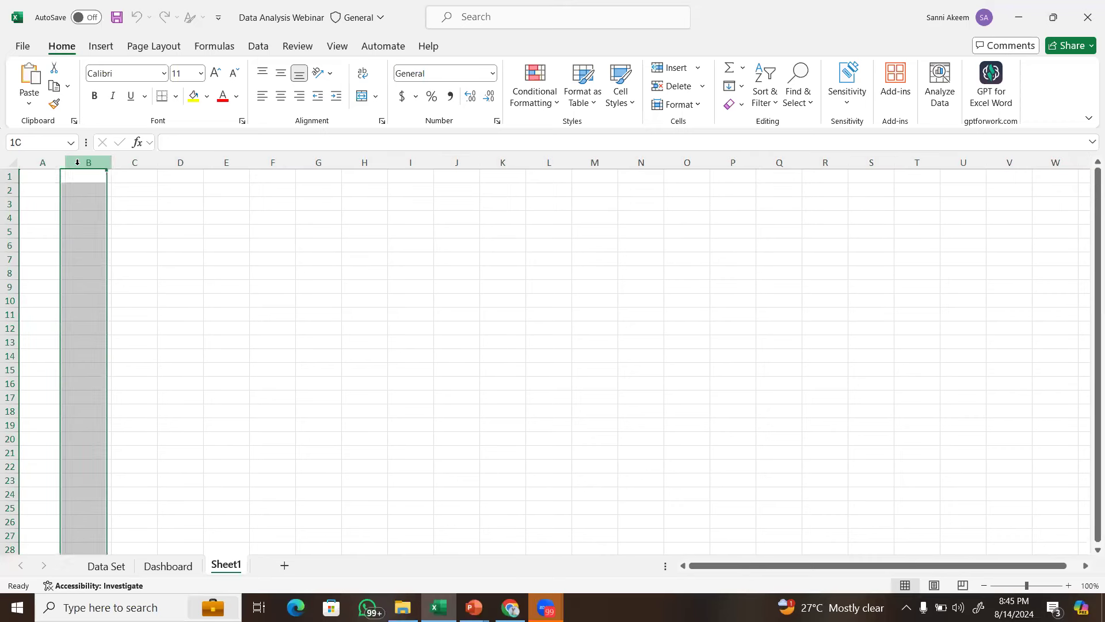
pyautogui.click(132, 163)
pyautogui.click(43, 163)
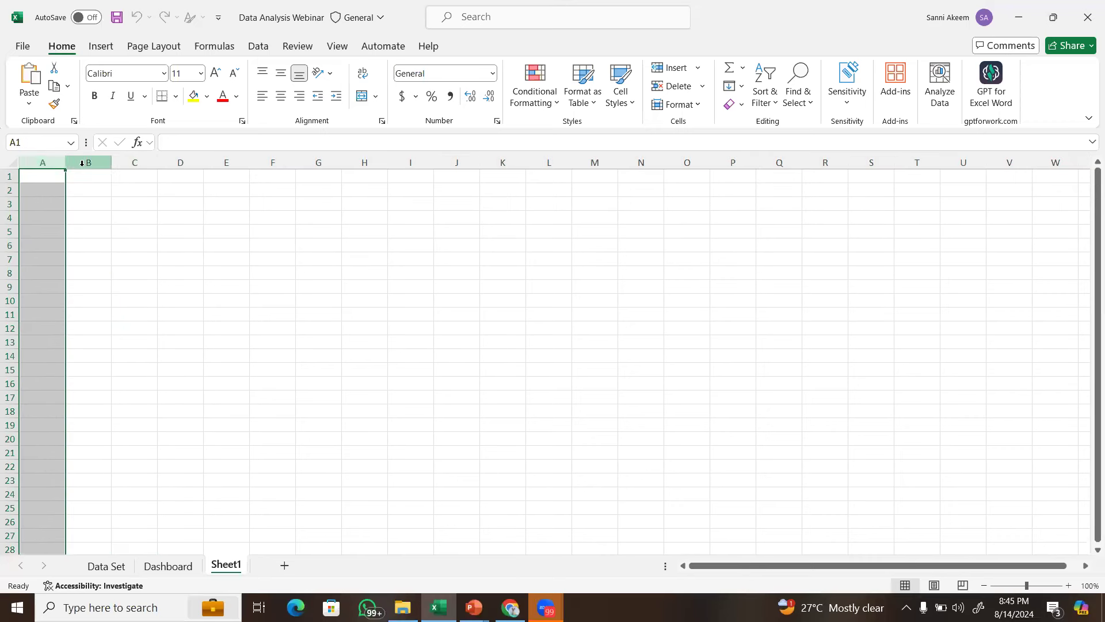
pyautogui.click(82, 163)
pyautogui.click(150, 162)
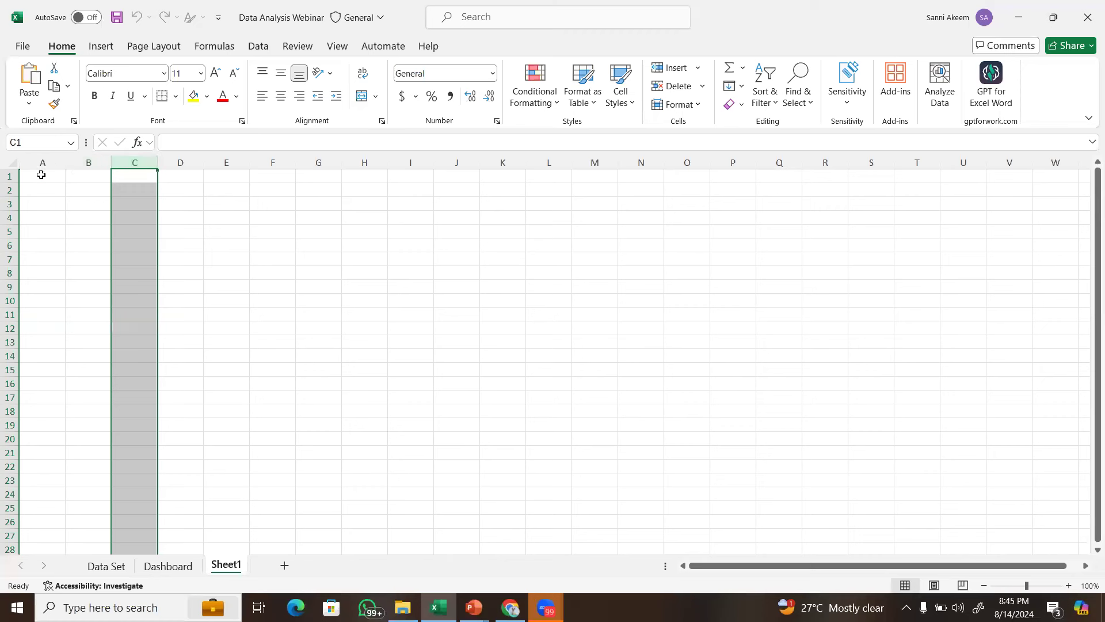
pyautogui.click(12, 176)
pyautogui.click(15, 190)
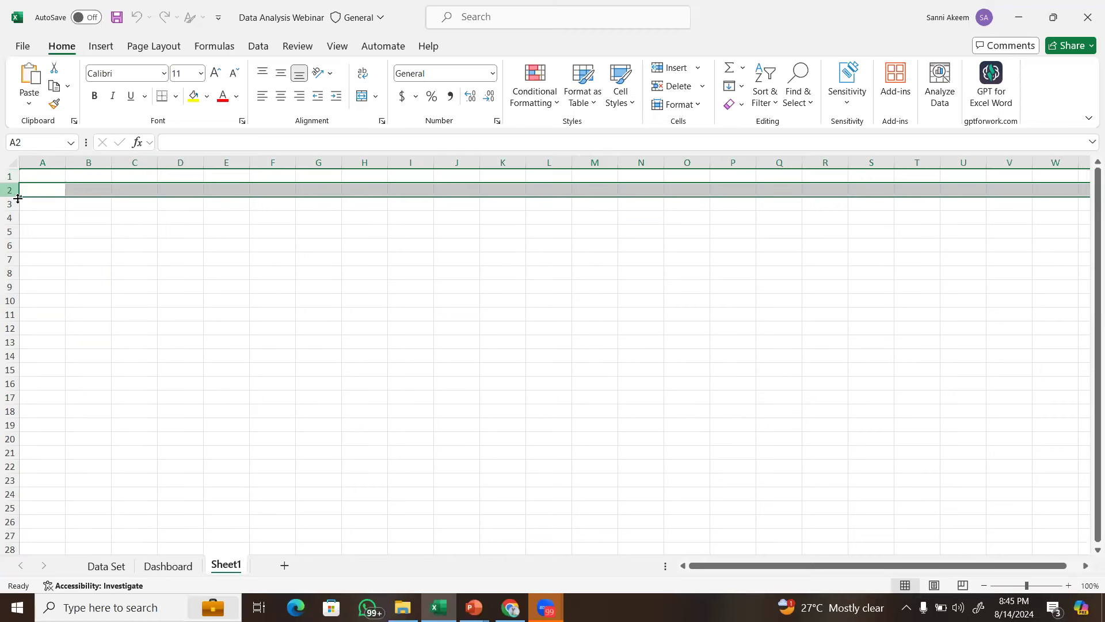
pyautogui.click(16, 204)
pyautogui.click(9, 218)
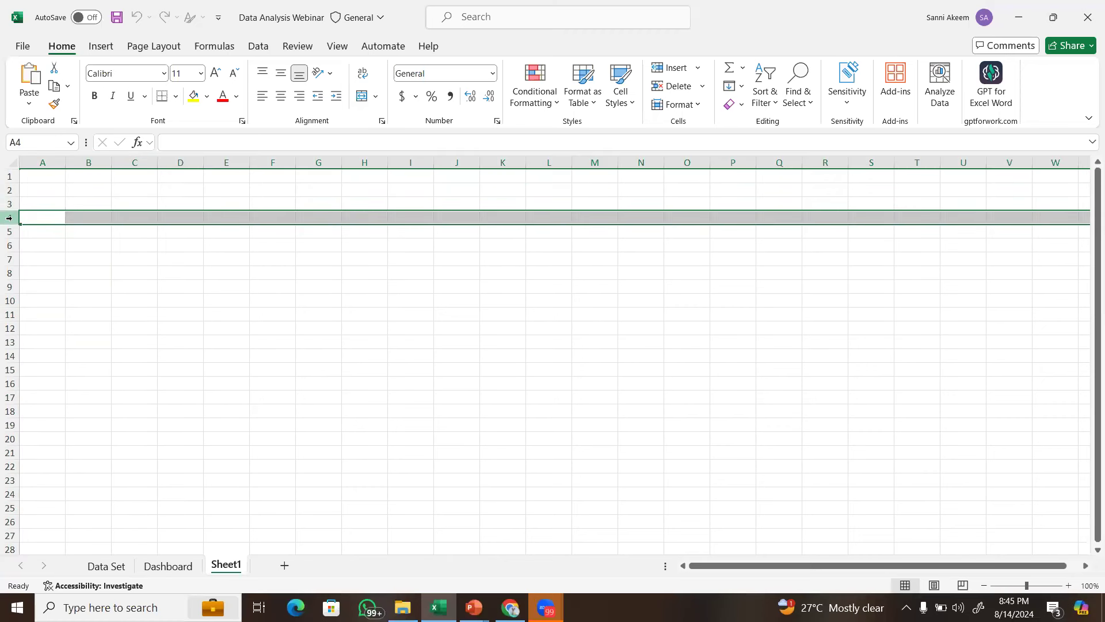
pyautogui.click(135, 231)
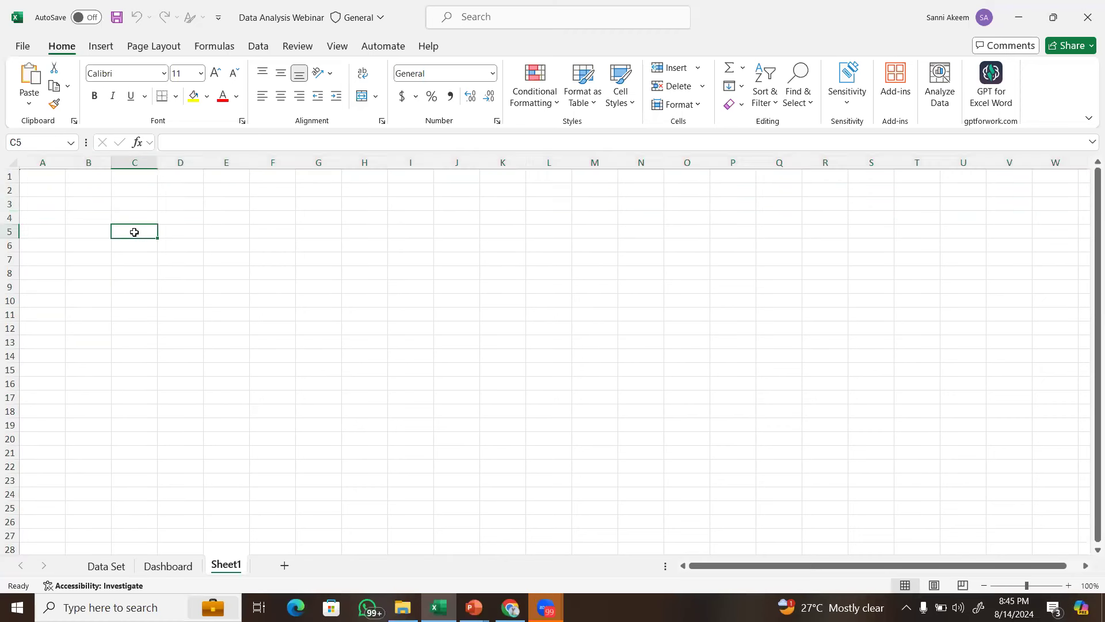
# Return to the Dashboard sheet and select the empty cell AA12 beside the template.
pyautogui.click(162, 570)
pyautogui.click(991, 221)
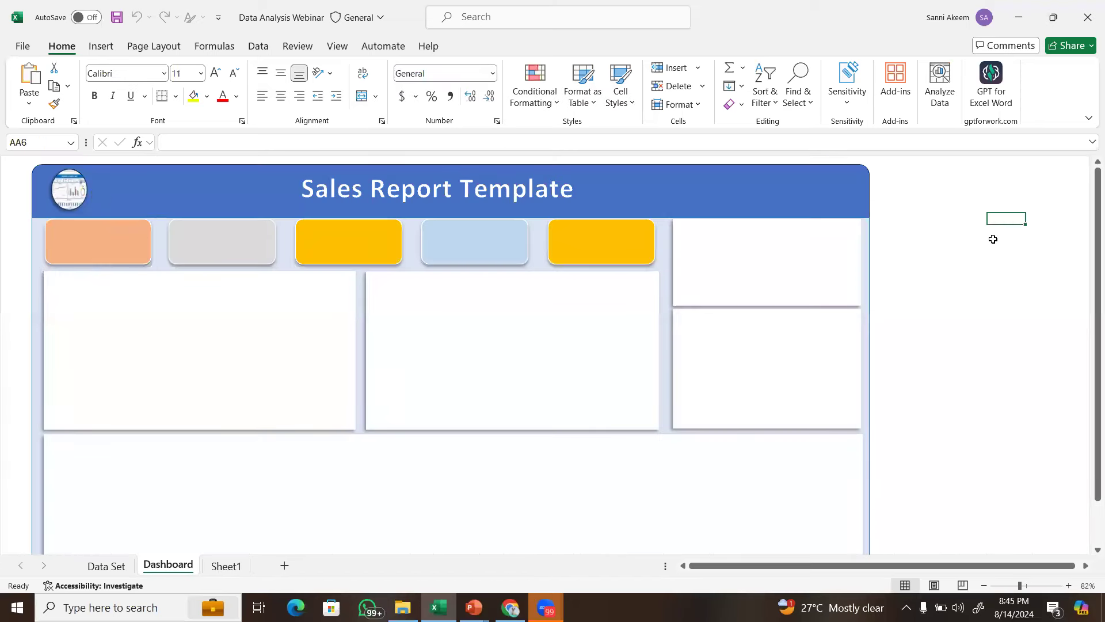
pyautogui.click(1014, 287)
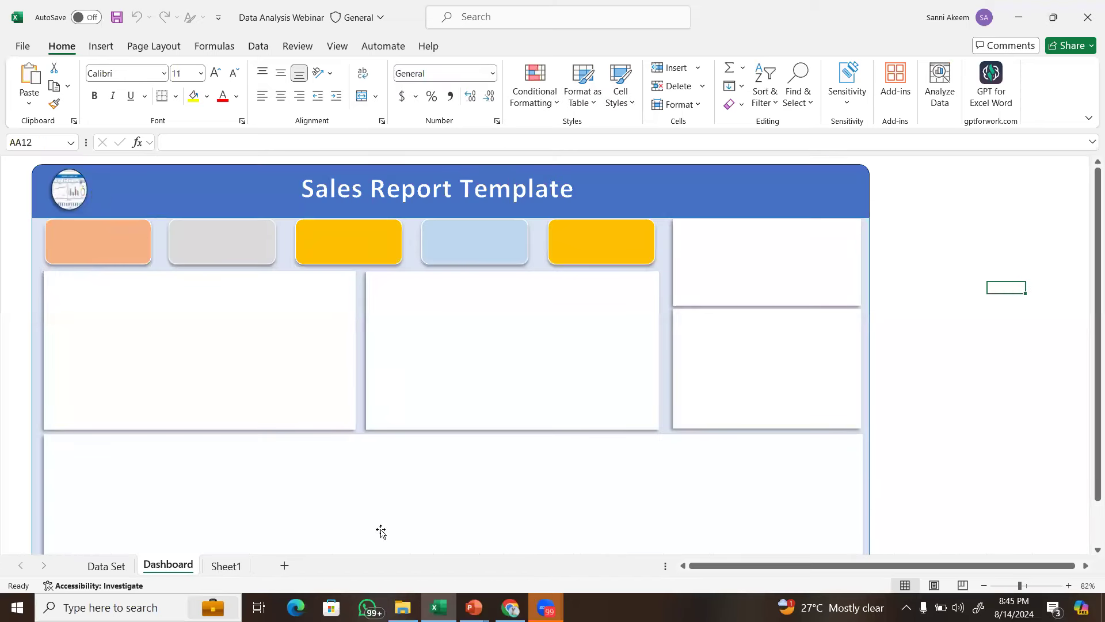
# Return to Sheet1 and examine its gridlined cells by selecting small ranges such as A5:E7 and single cells.
pyautogui.click(227, 566)
pyautogui.press('Left')
pyautogui.press('Left')
pyautogui.moveTo(127, 232); pyautogui.dragTo(242, 264)
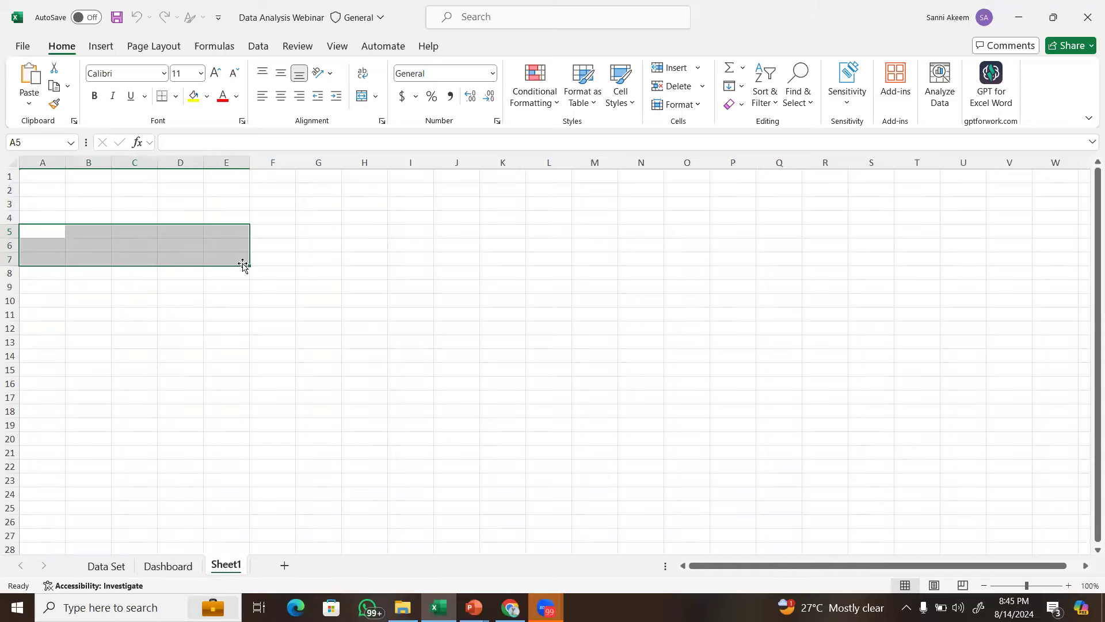
pyautogui.click(272, 271)
pyautogui.click(283, 283)
pyautogui.click(135, 273)
pyautogui.click(164, 231)
pyautogui.click(247, 219)
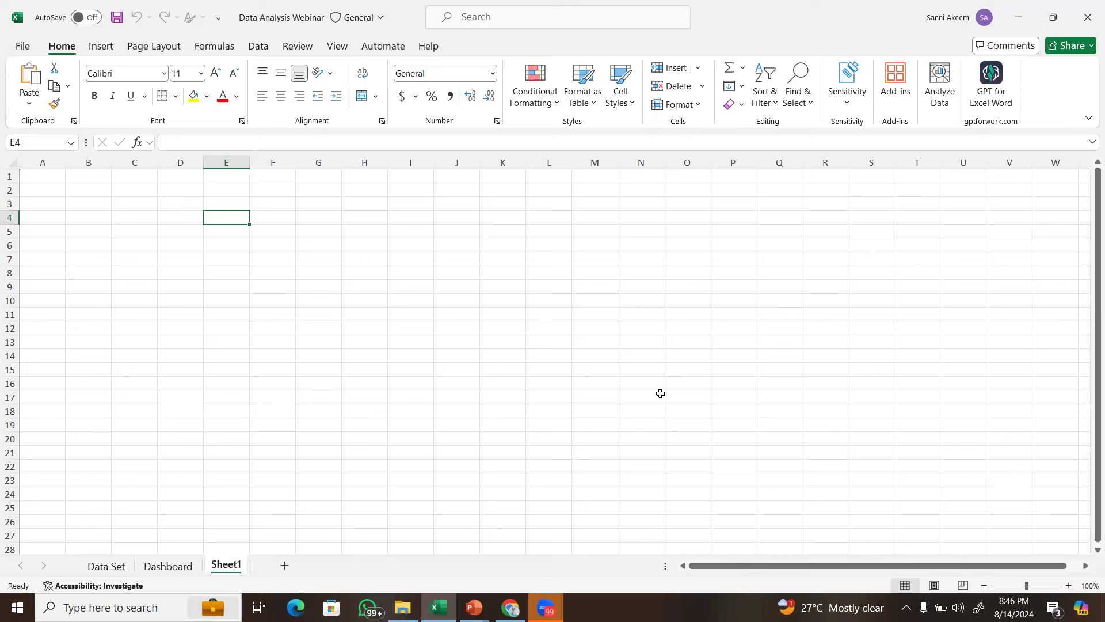
pyautogui.click(503, 316)
pyautogui.click(331, 289)
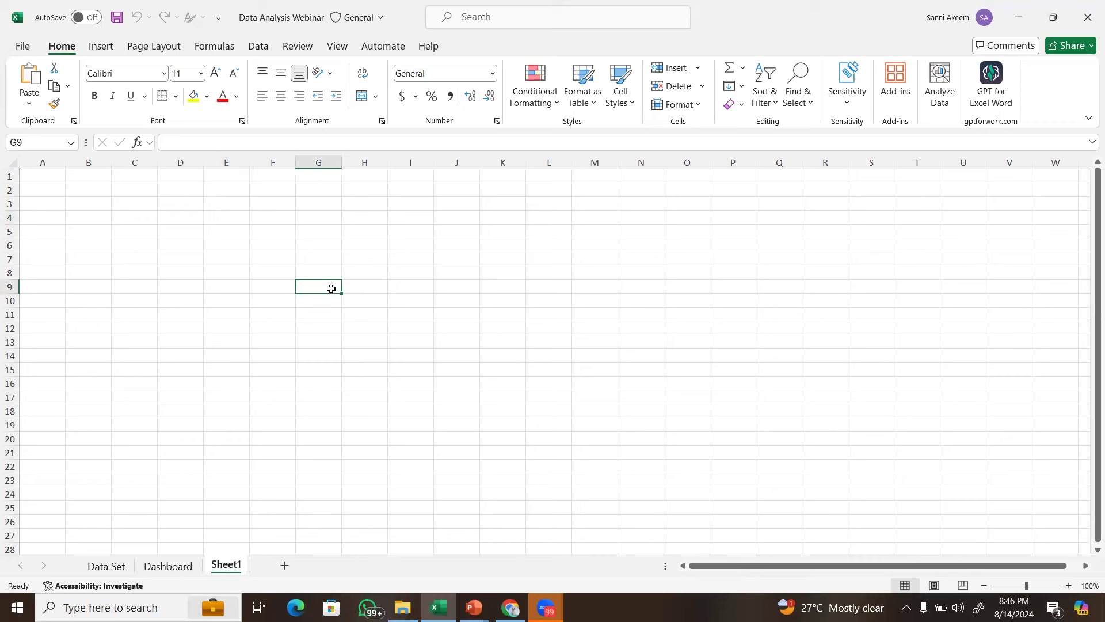
pyautogui.click(192, 268)
pyautogui.moveTo(195, 240); pyautogui.dragTo(264, 288)
pyautogui.click(275, 287)
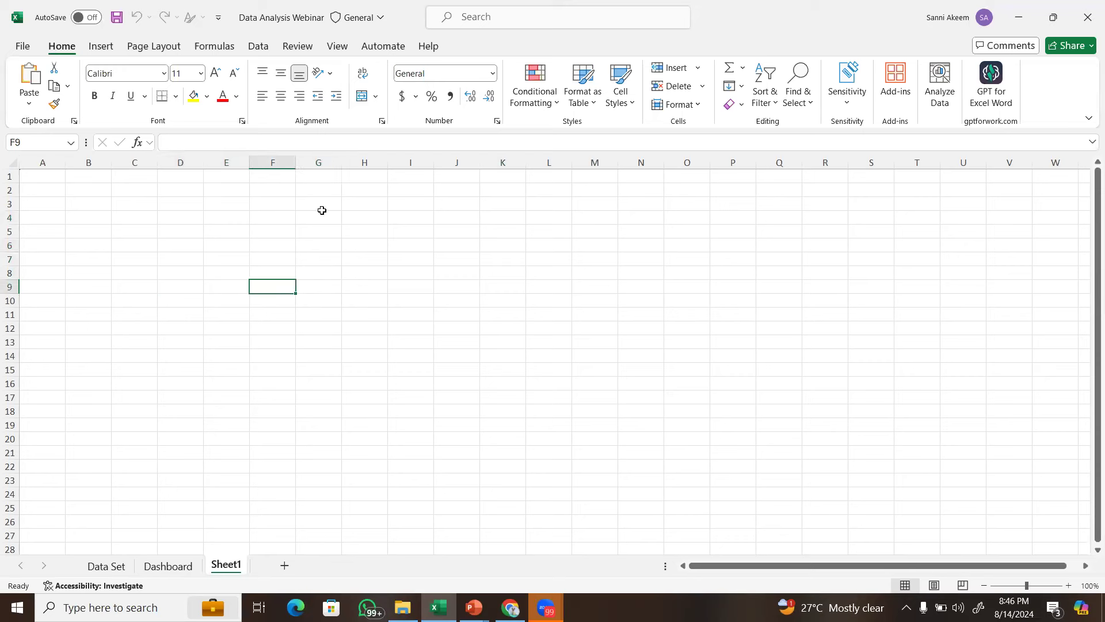
# Hide the gridlines and the row and column headings on Sheet1.
pyautogui.click(348, 50)
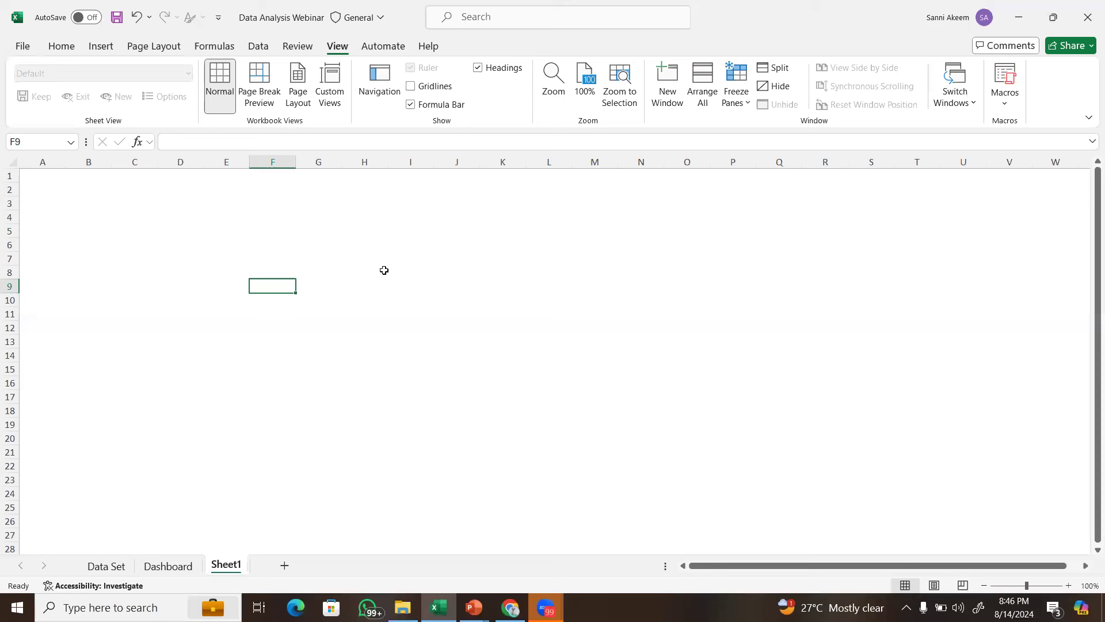
pyautogui.click(481, 71)
pyautogui.click(465, 241)
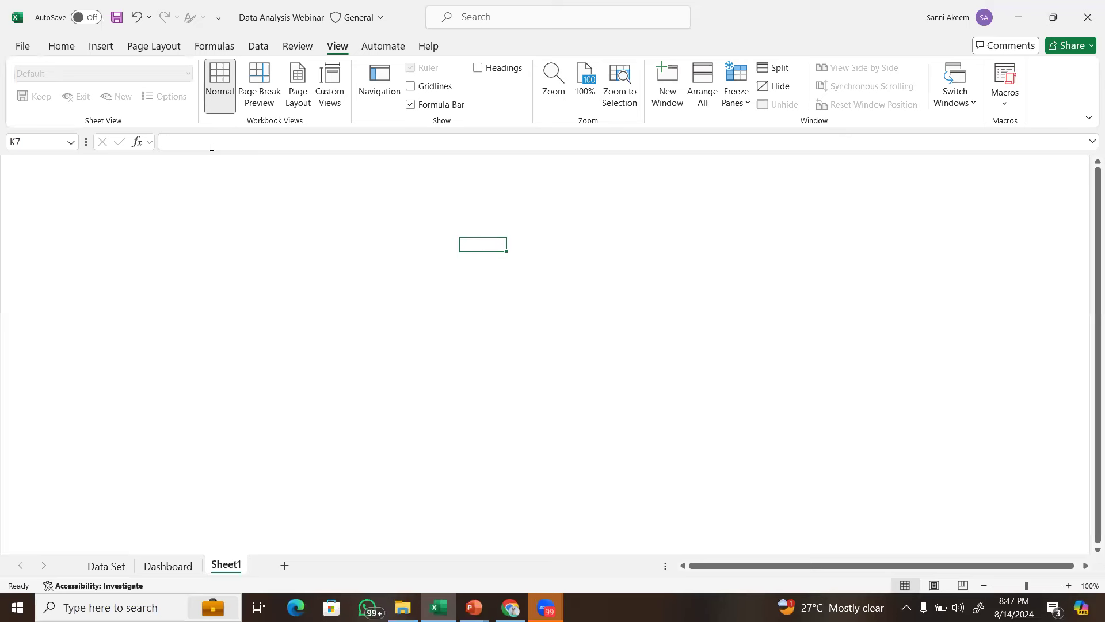
# Show the gridlines and the row and column headings on Sheet1 again.
pyautogui.click(256, 272)
pyautogui.click(411, 87)
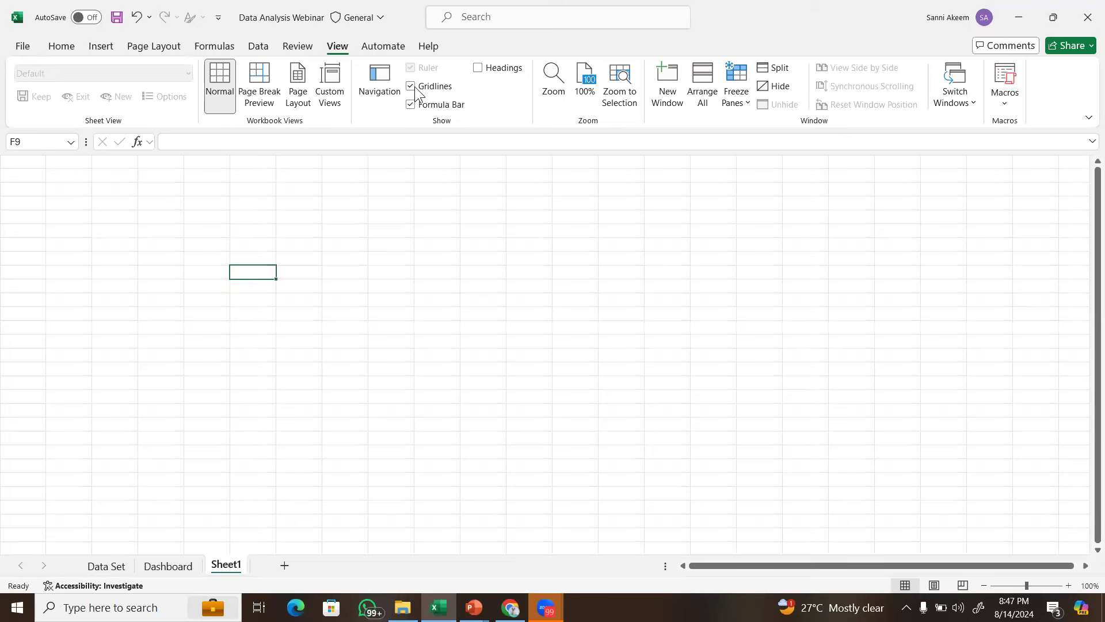
pyautogui.click(479, 68)
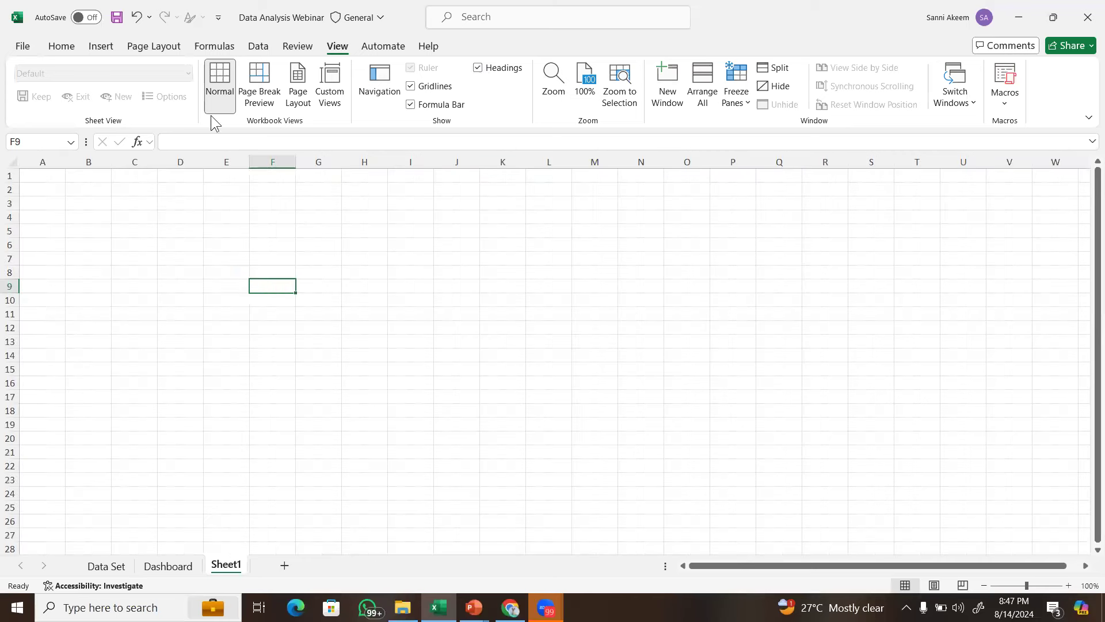
pyautogui.click(61, 46)
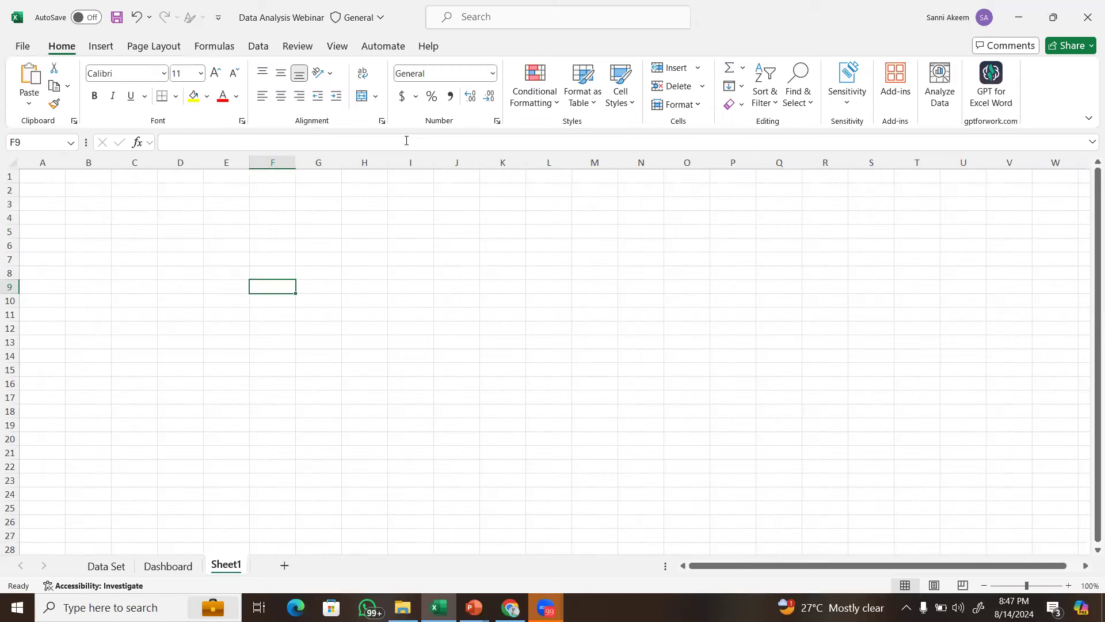
# Turn off both gridlines and headings on Sheet1 to get a plain blank canvas for the dashboard.
pyautogui.click(343, 46)
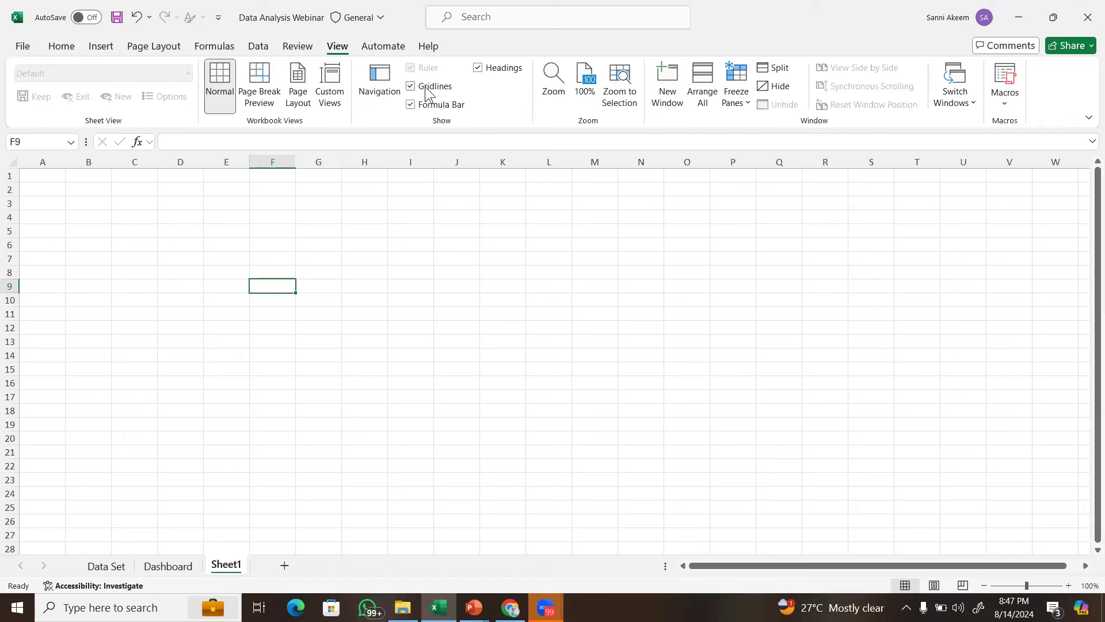
pyautogui.click(426, 88)
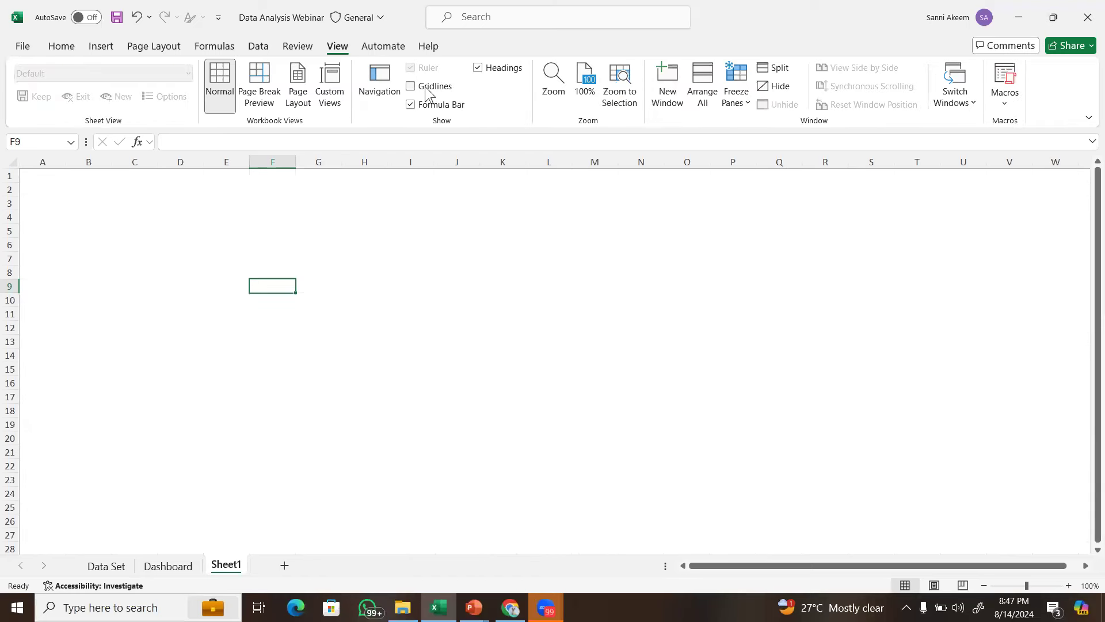
pyautogui.click(479, 71)
pyautogui.click(430, 234)
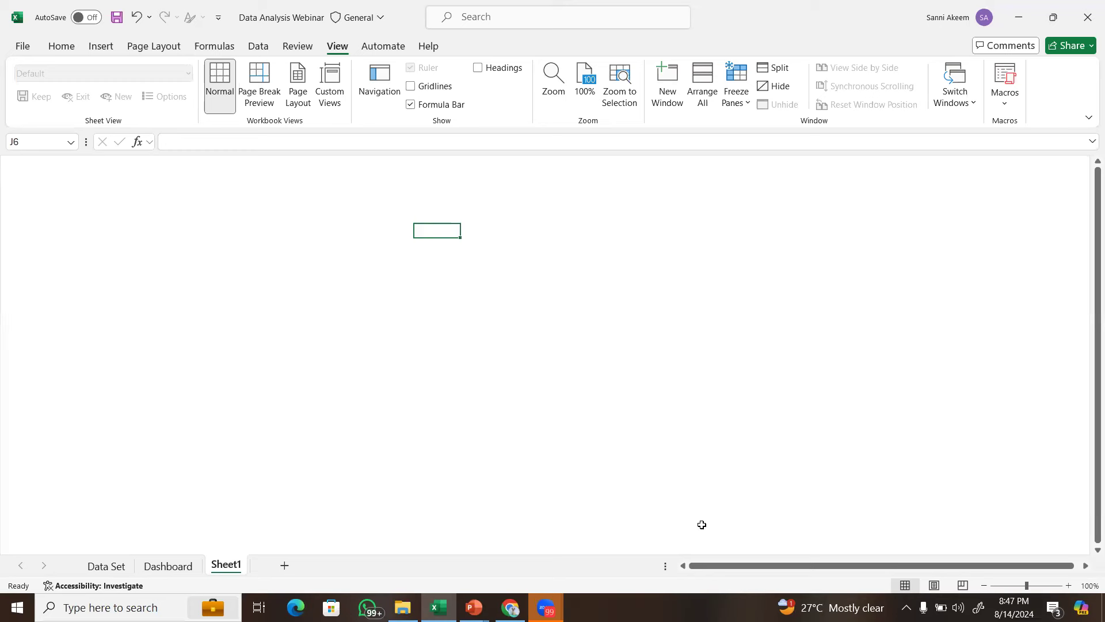
pyautogui.click(467, 302)
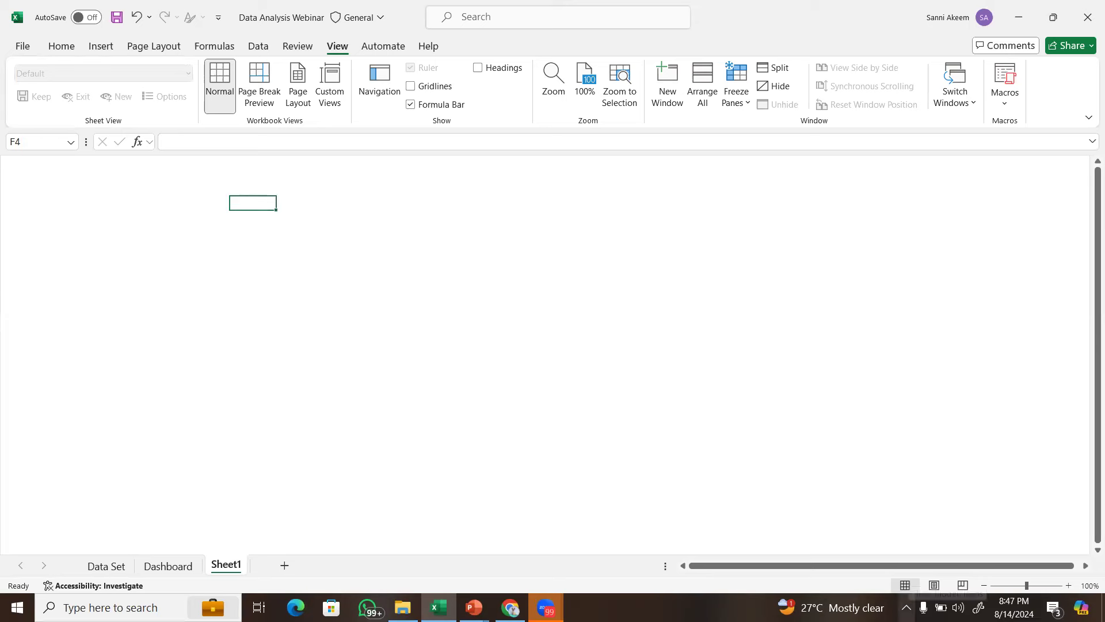
pyautogui.click(911, 602)
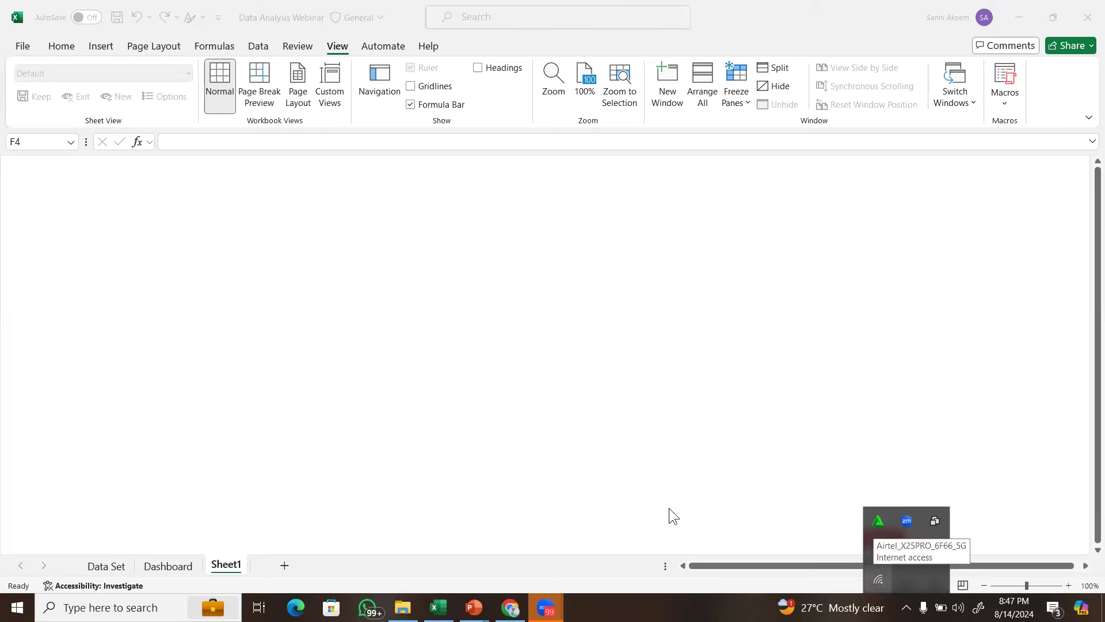
pyautogui.click(394, 327)
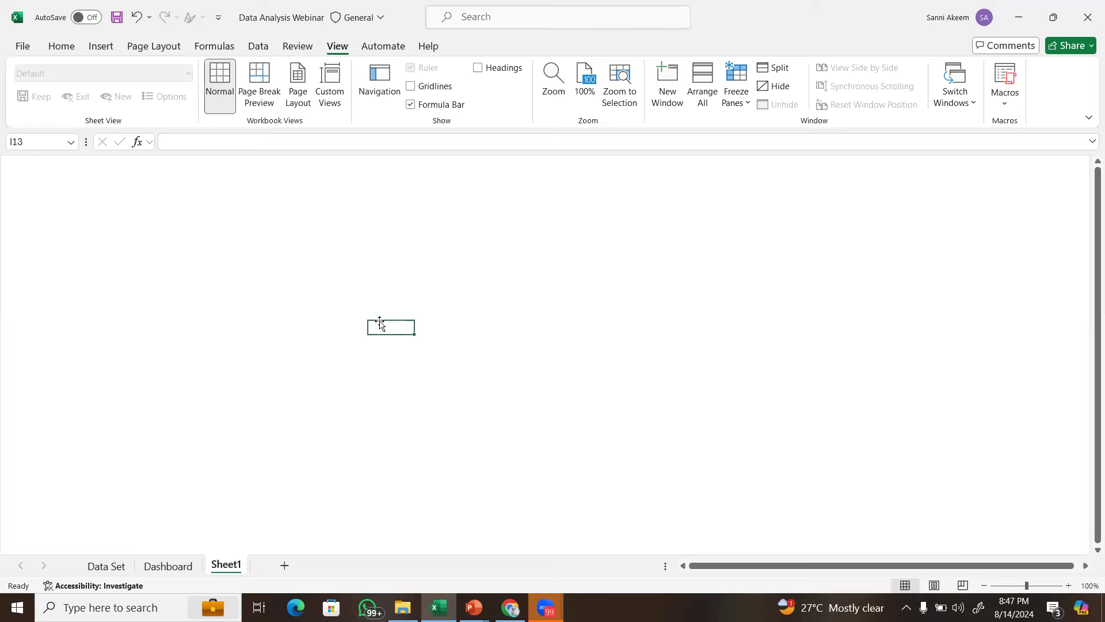
pyautogui.click(300, 268)
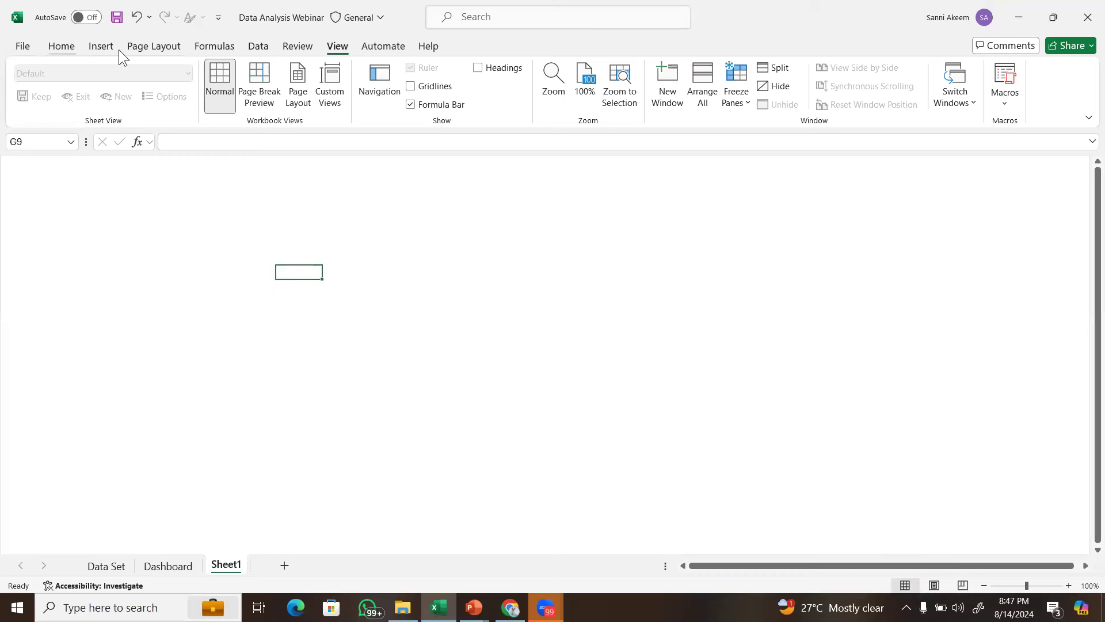
# Examine the blue title banner shape of the Sales Report Template on the Dashboard sheet.
pyautogui.click(101, 46)
pyautogui.click(416, 225)
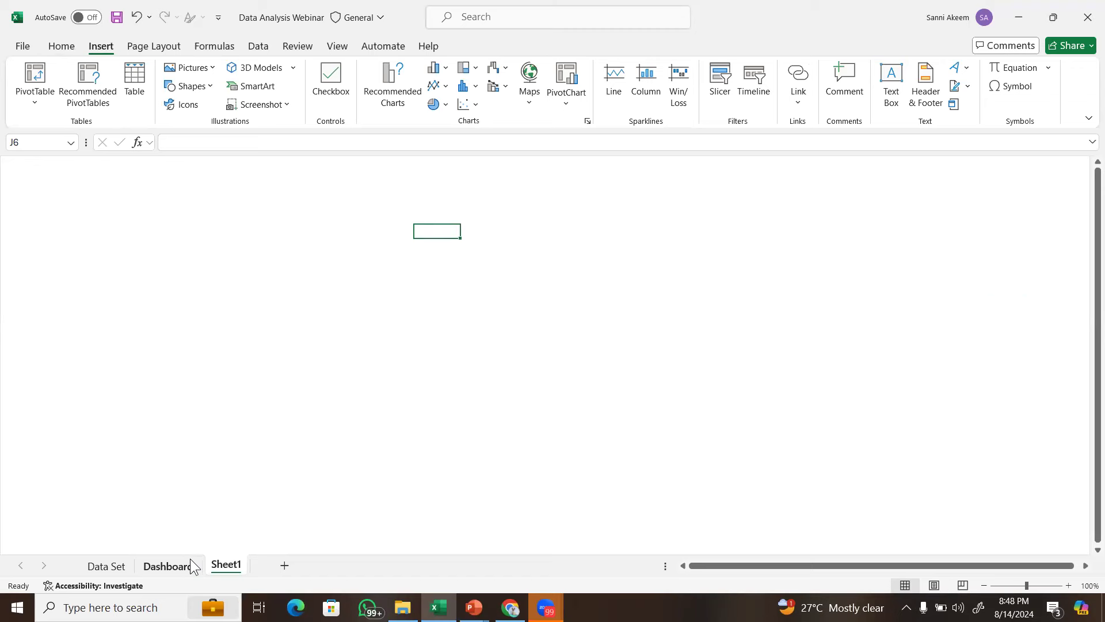
pyautogui.click(171, 563)
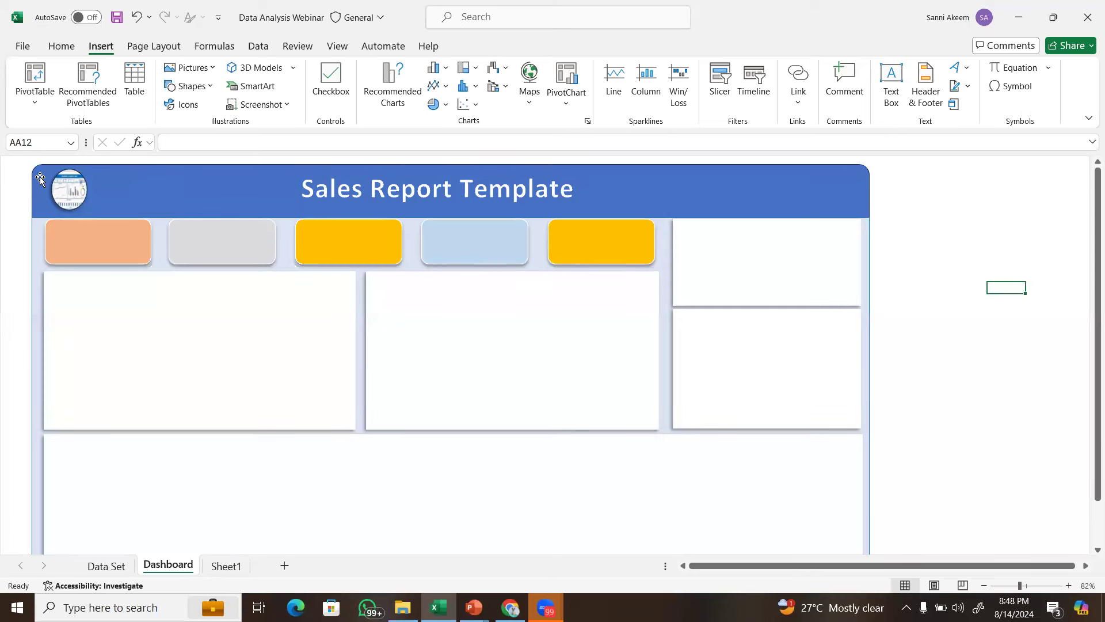
pyautogui.click(260, 168)
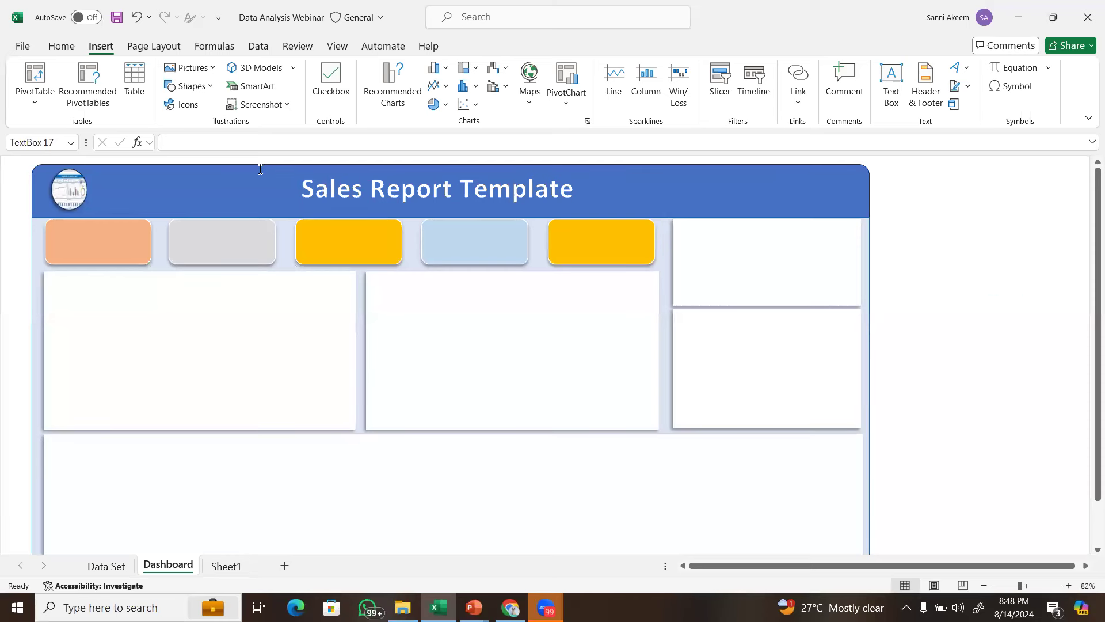
pyautogui.click(140, 165)
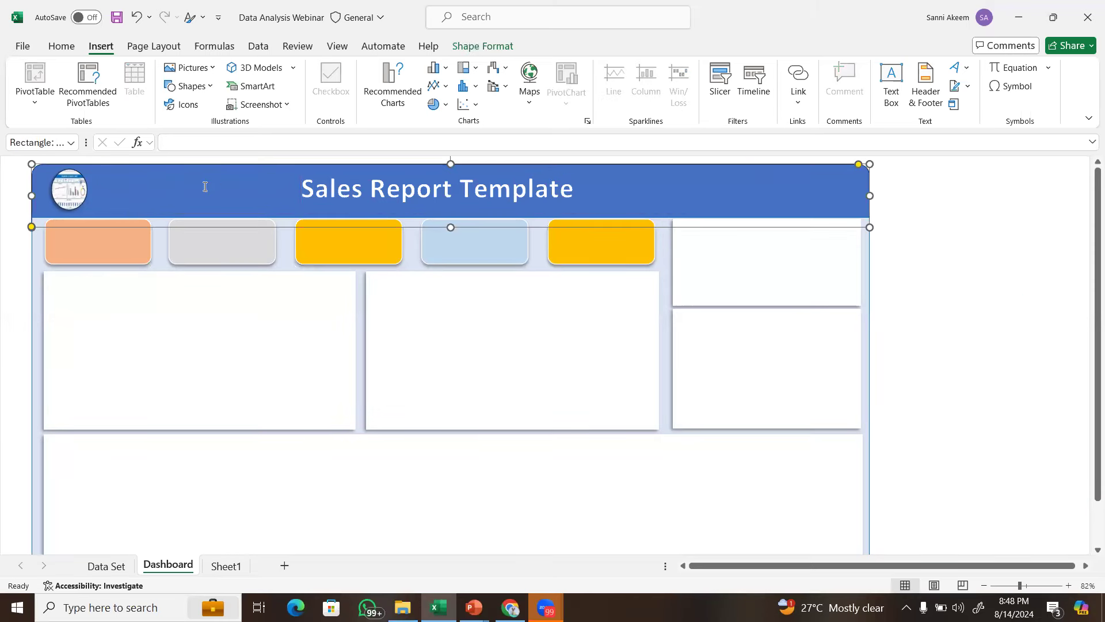
# On Sheet1, draw a rectangle with rounded top corners about 11.85" wide and 0.78" high, and move it to the sheet's upper edge.
pyautogui.click(231, 573)
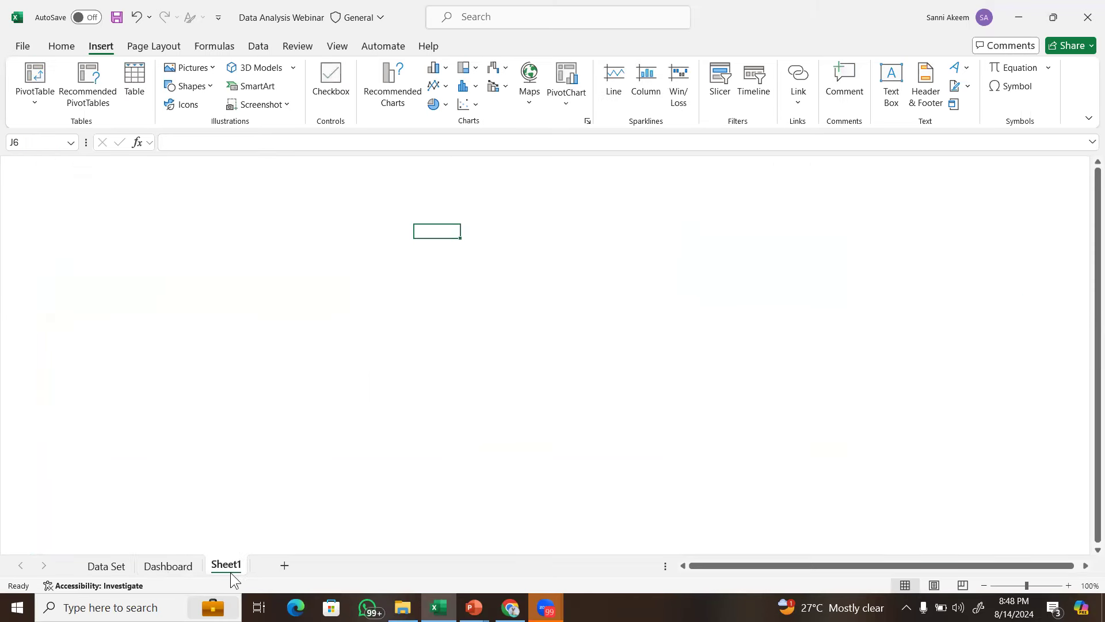
pyautogui.click(198, 90)
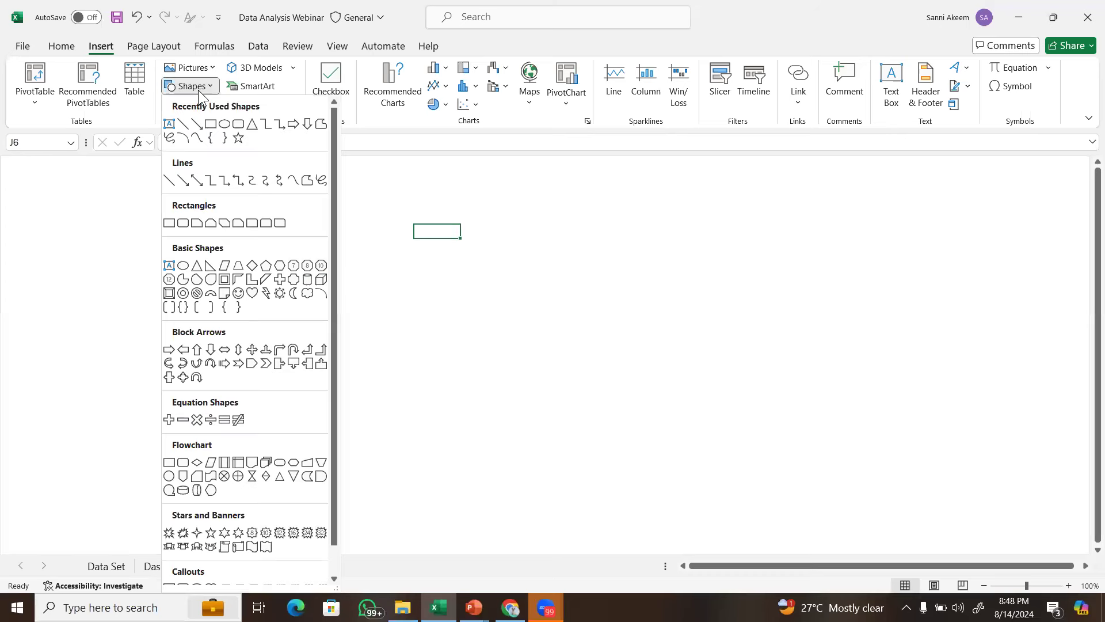
pyautogui.click(267, 224)
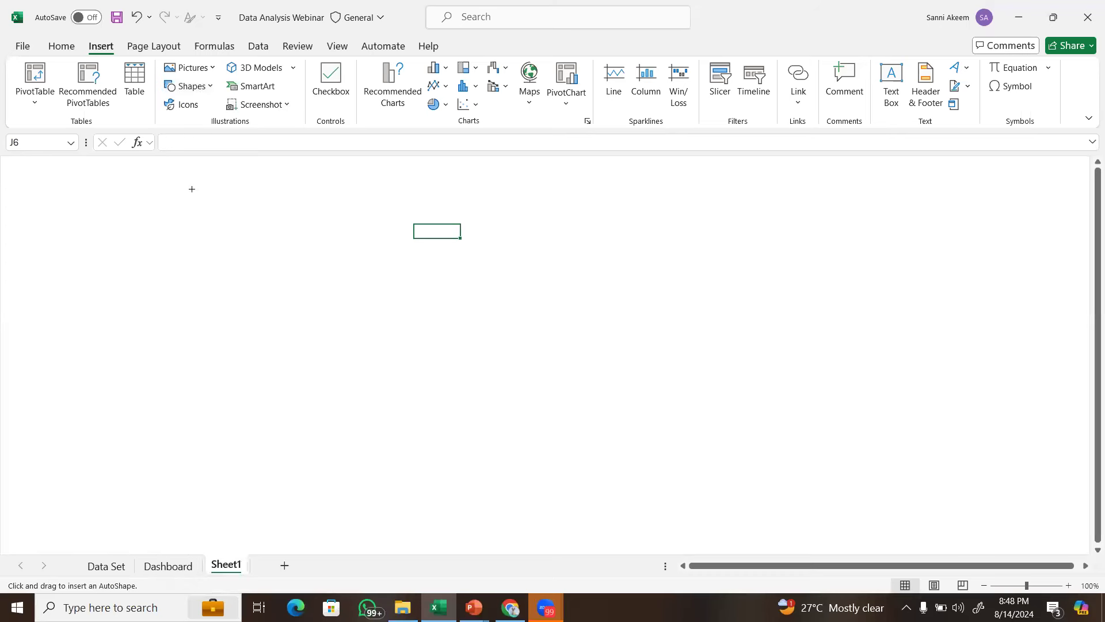
pyautogui.moveTo(166, 174)
pyautogui.mouseDown()
pyautogui.moveTo(654, 278)
pyautogui.moveTo(785, 261)
pyautogui.moveTo(964, 178)
pyautogui.moveTo(985, 226)
pyautogui.mouseUp()
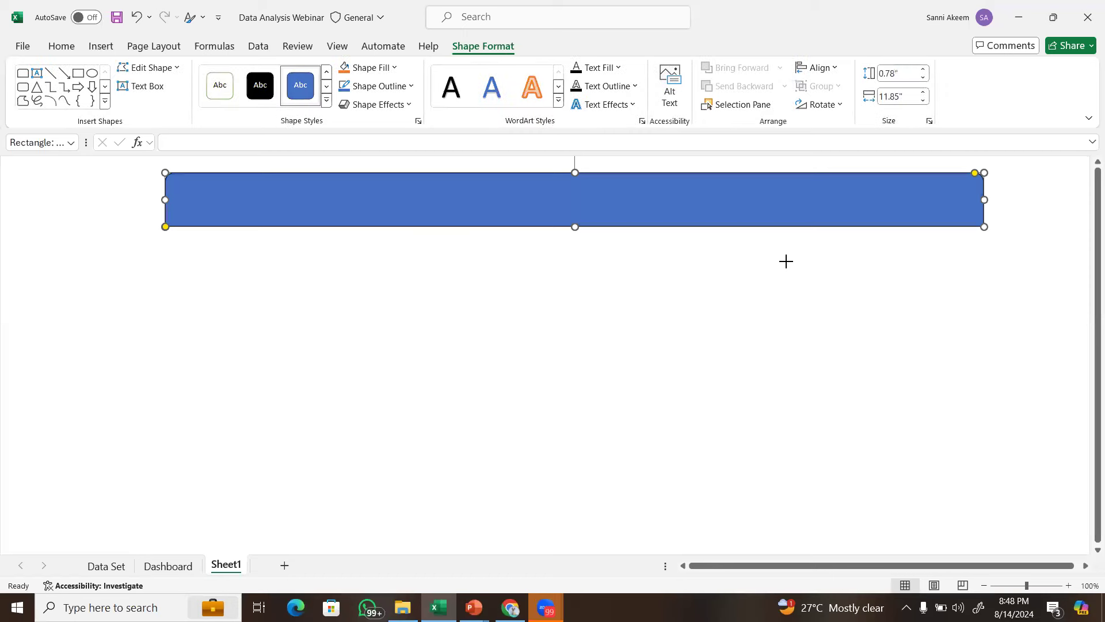
pyautogui.click(704, 214)
pyautogui.moveTo(703, 214); pyautogui.dragTo(684, 205)
pyautogui.click(624, 264)
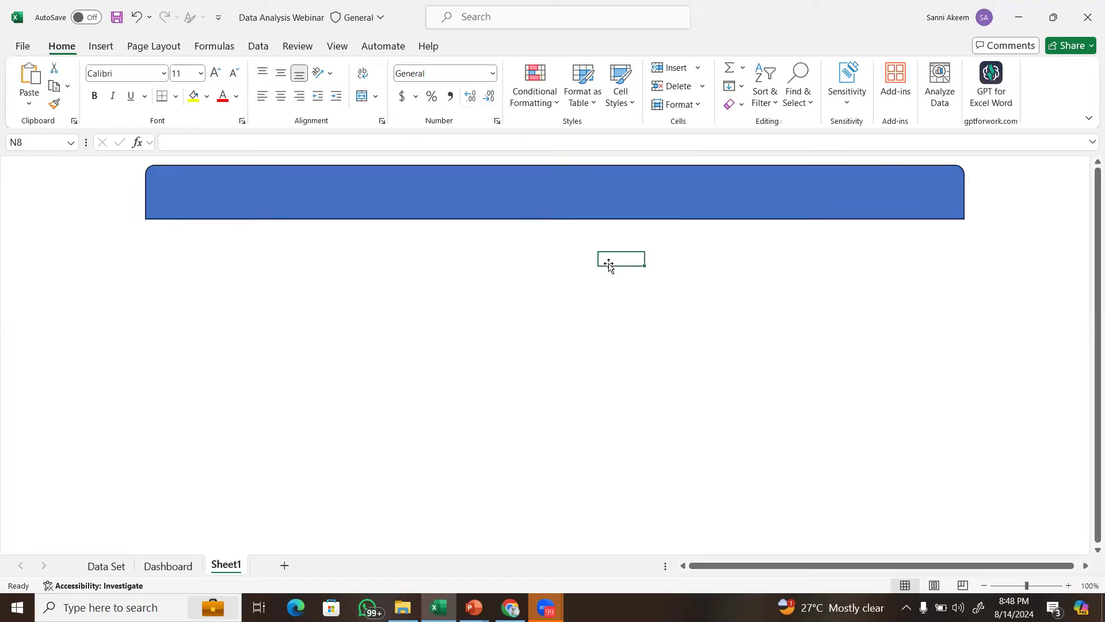
pyautogui.click(560, 192)
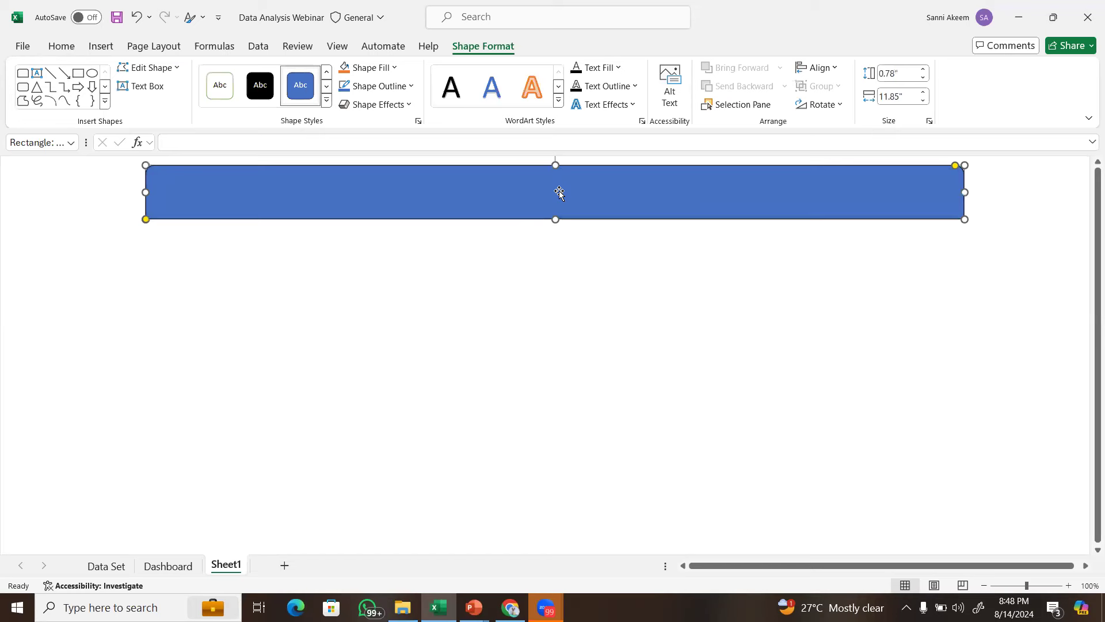
pyautogui.click(435, 287)
pyautogui.click(438, 258)
pyautogui.click(542, 285)
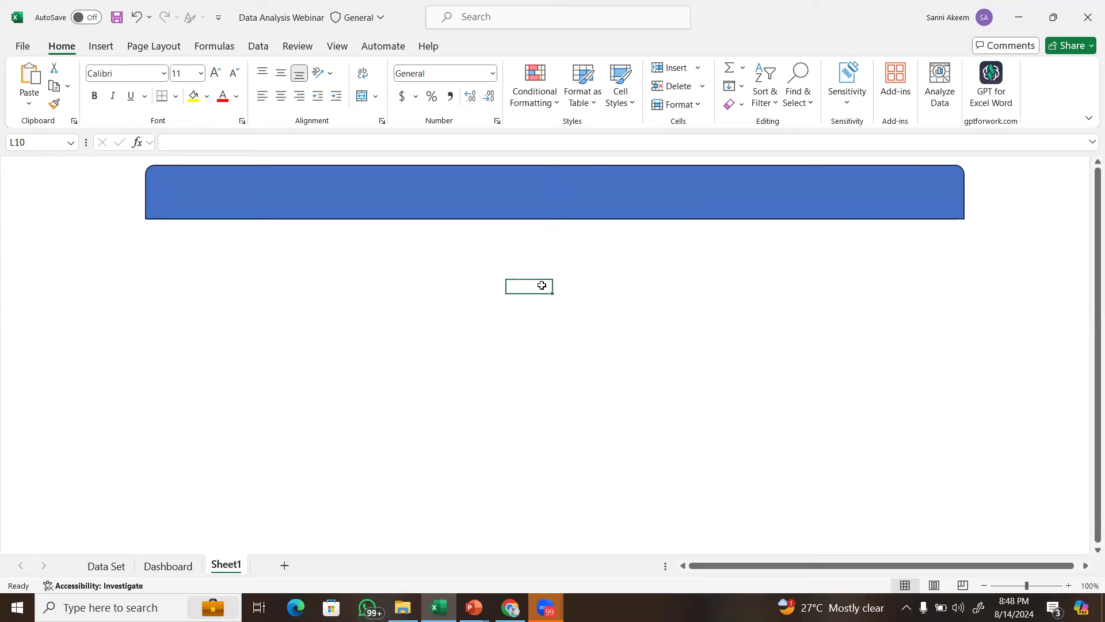
# Examine the shape fill and shape outline colour options for the blue banner on Sheet1, leaving the banner selected.
pyautogui.click(443, 202)
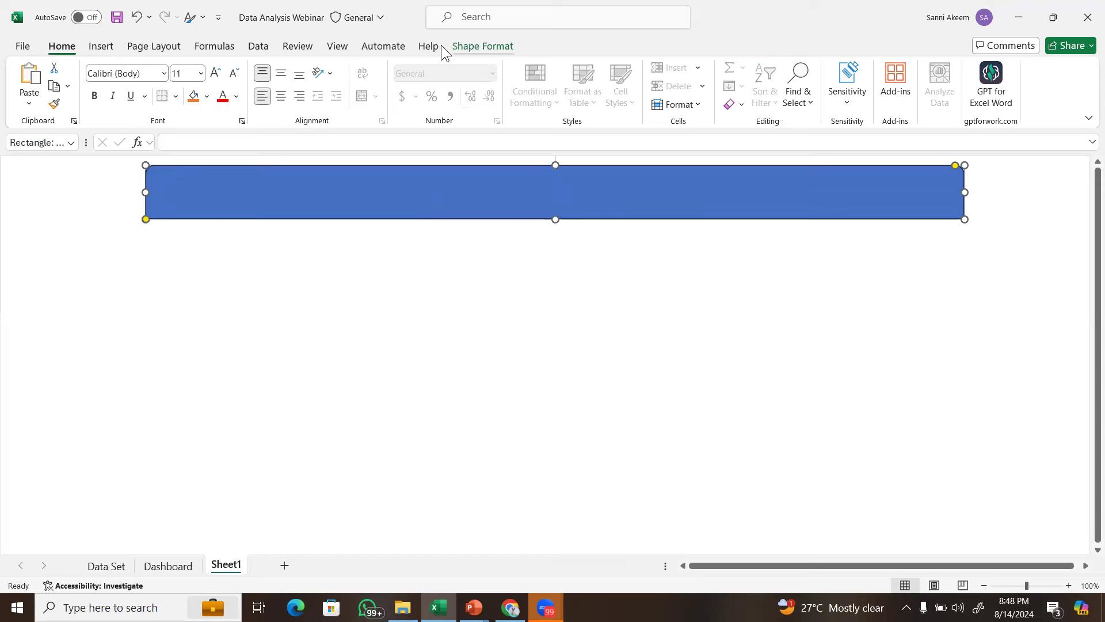
pyautogui.click(513, 42)
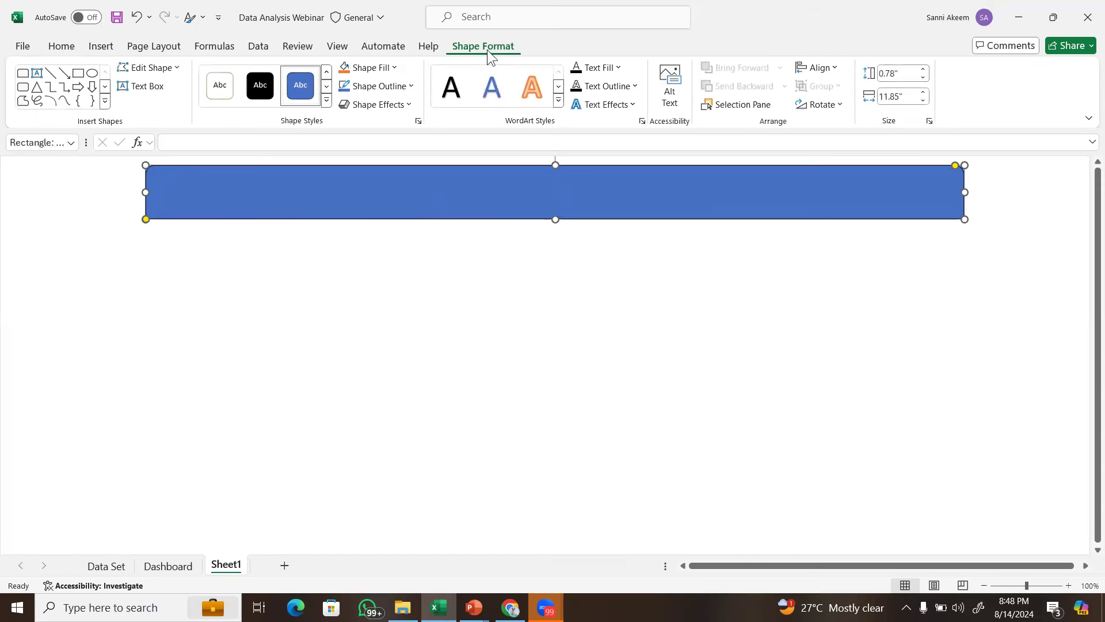
pyautogui.click(380, 72)
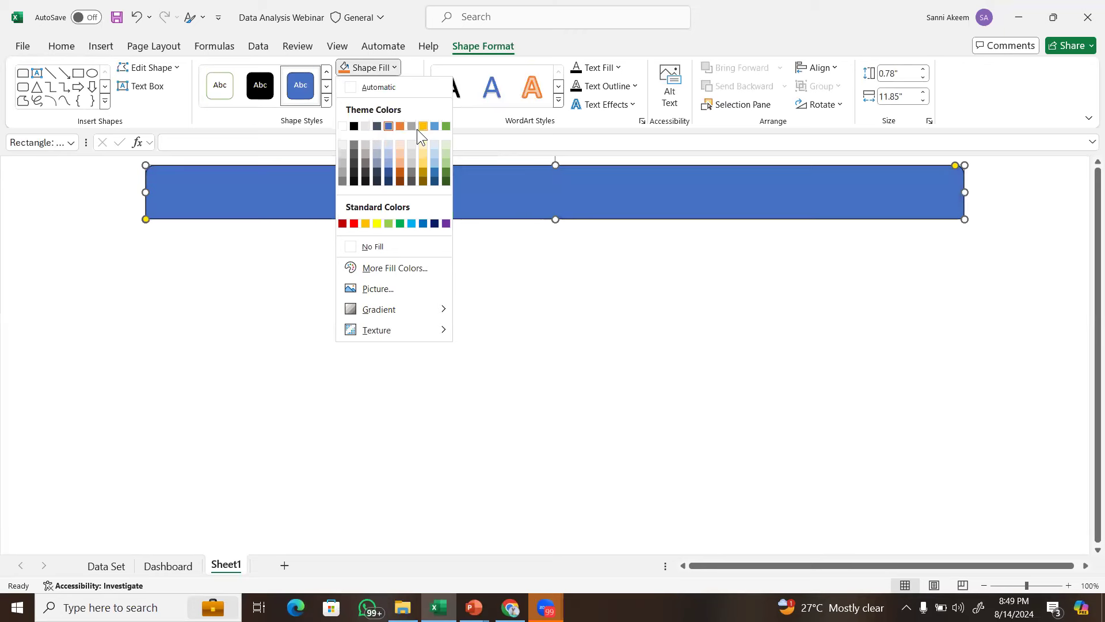
pyautogui.click(282, 171)
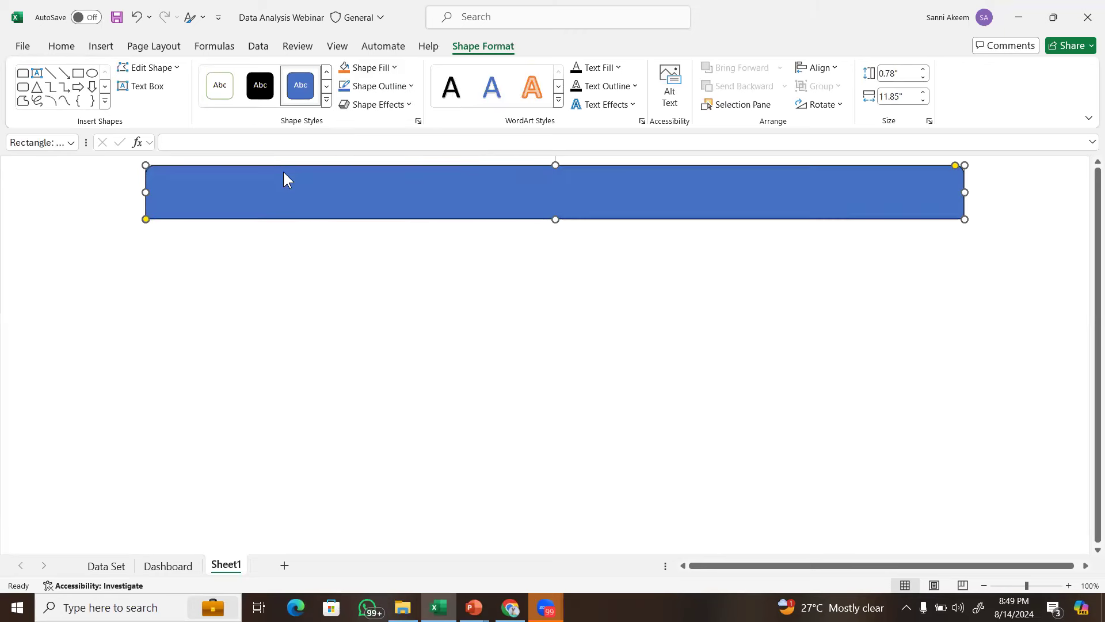
pyautogui.click(413, 86)
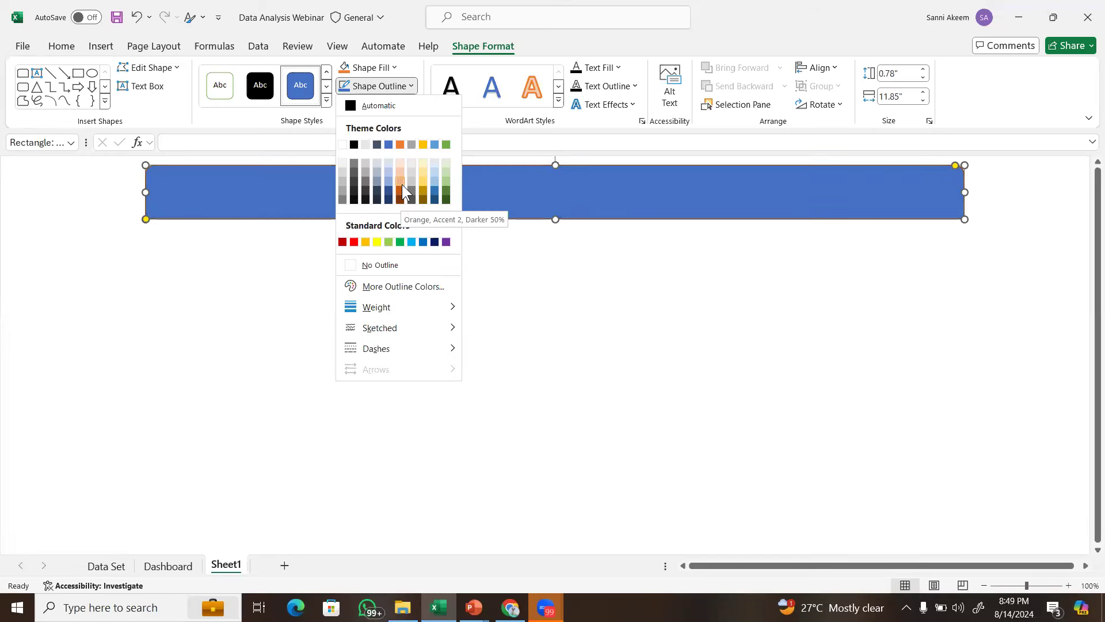
pyautogui.click(545, 217)
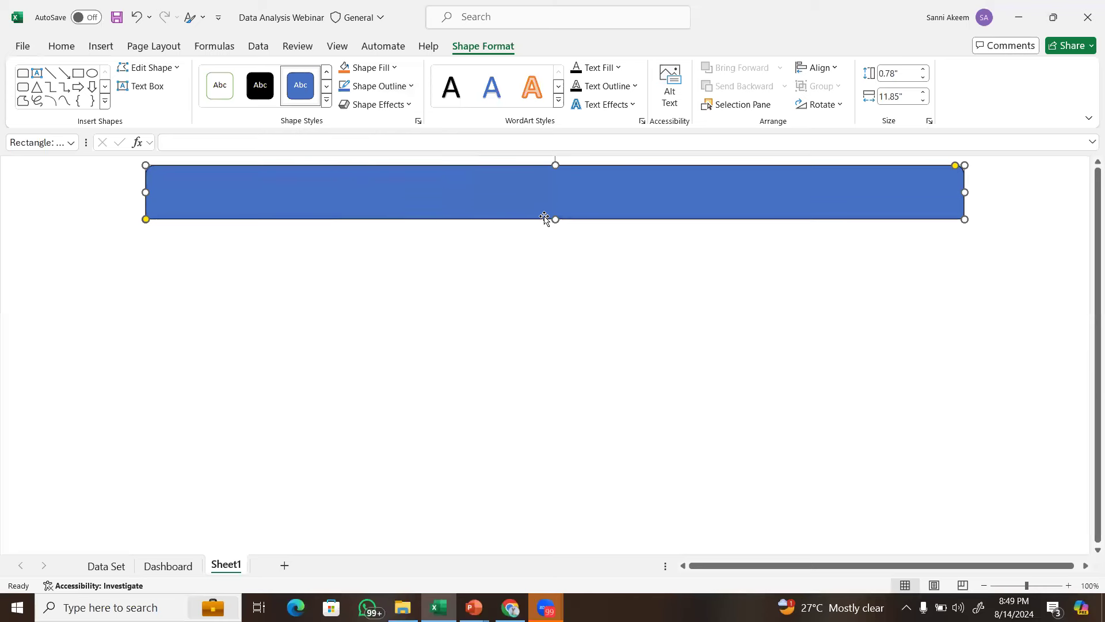
pyautogui.click(468, 264)
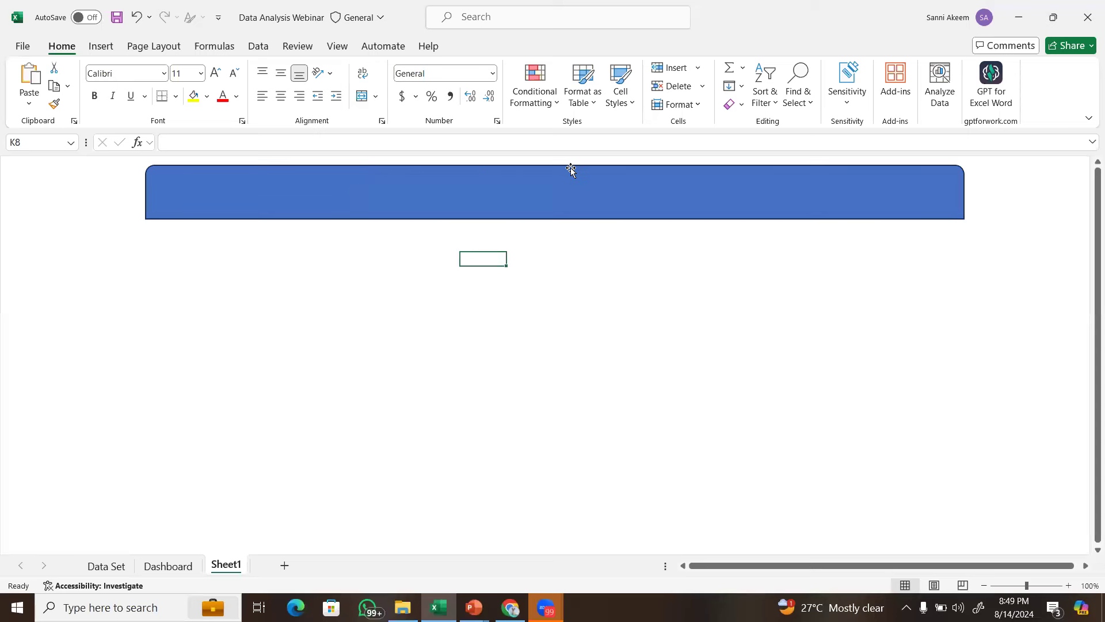
pyautogui.click(564, 191)
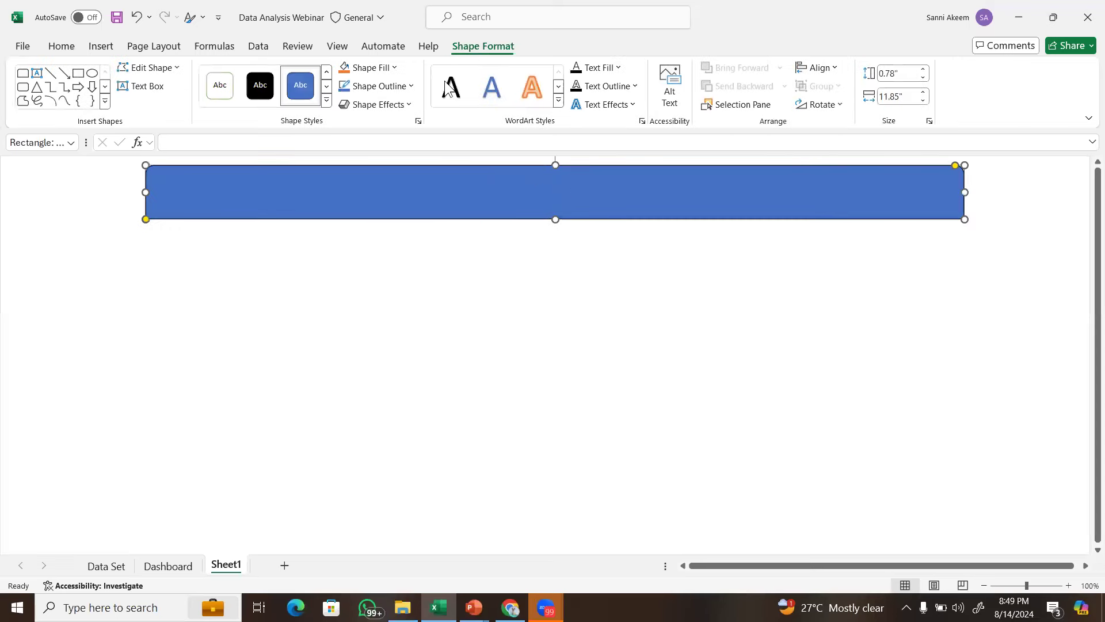
# Examine the shape effects available for the blue banner, including the preset, soft edges, bevel and 3-D rotation options.
pyautogui.click(410, 103)
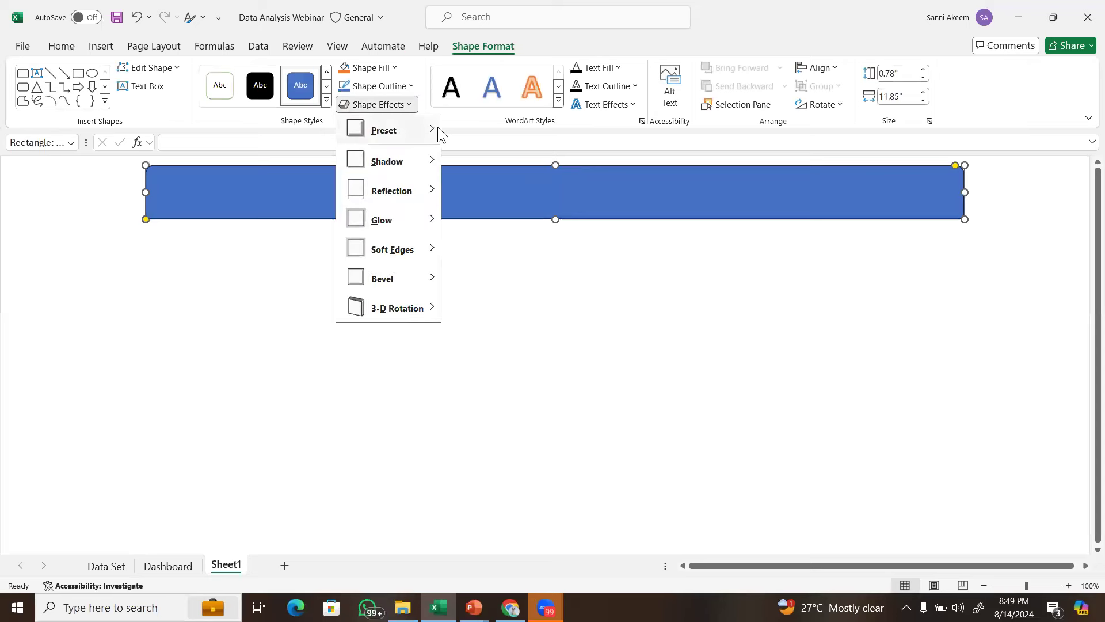
pyautogui.moveTo(438, 129)
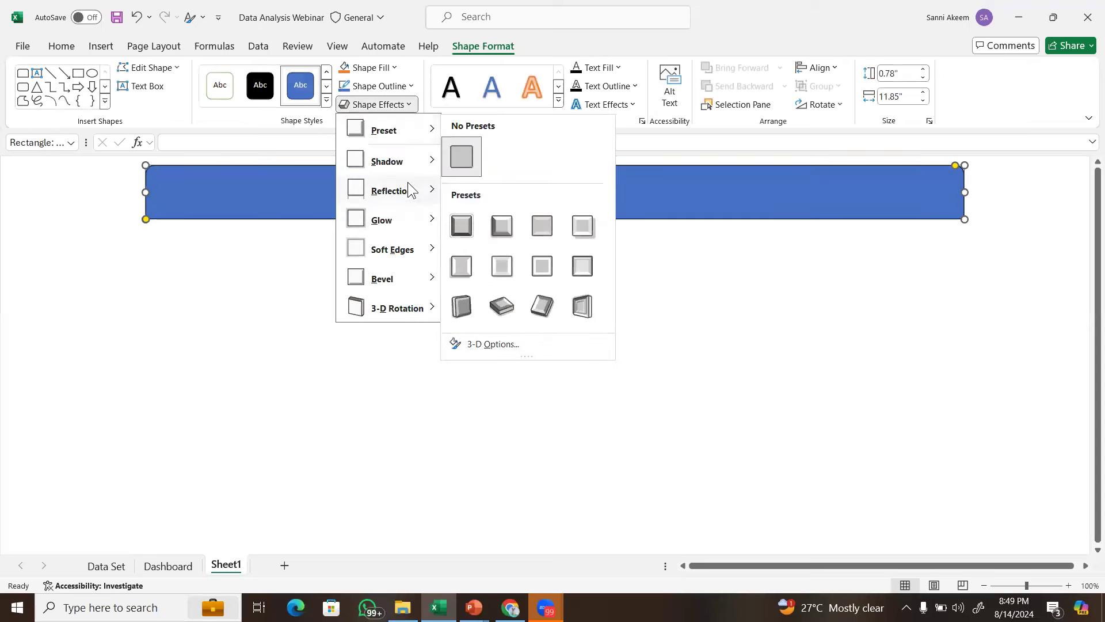
pyautogui.moveTo(391, 161)
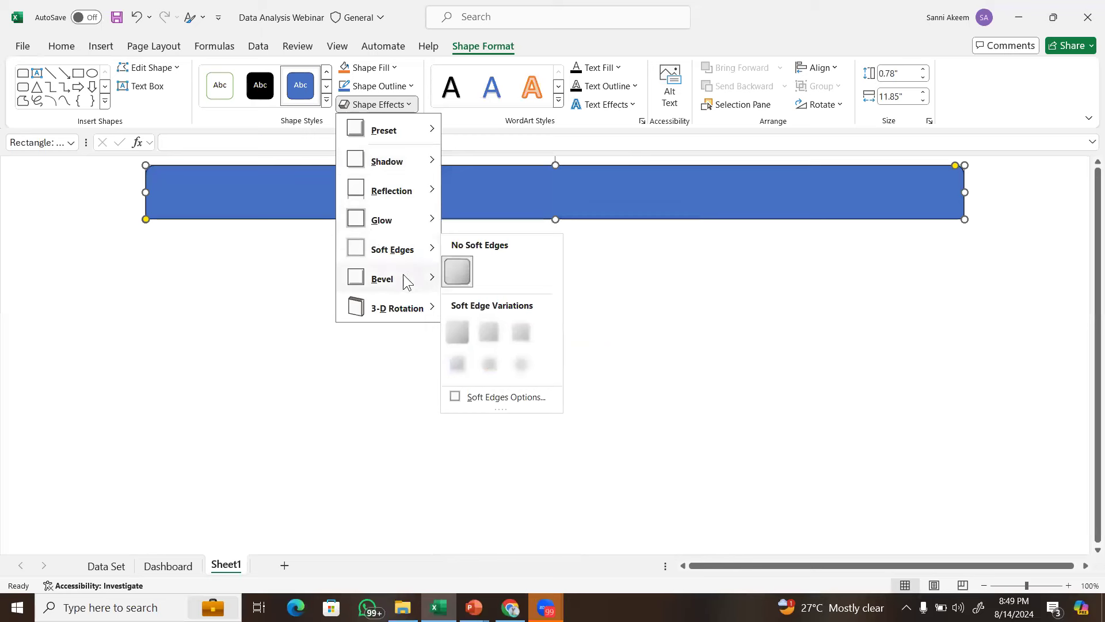
pyautogui.moveTo(407, 281)
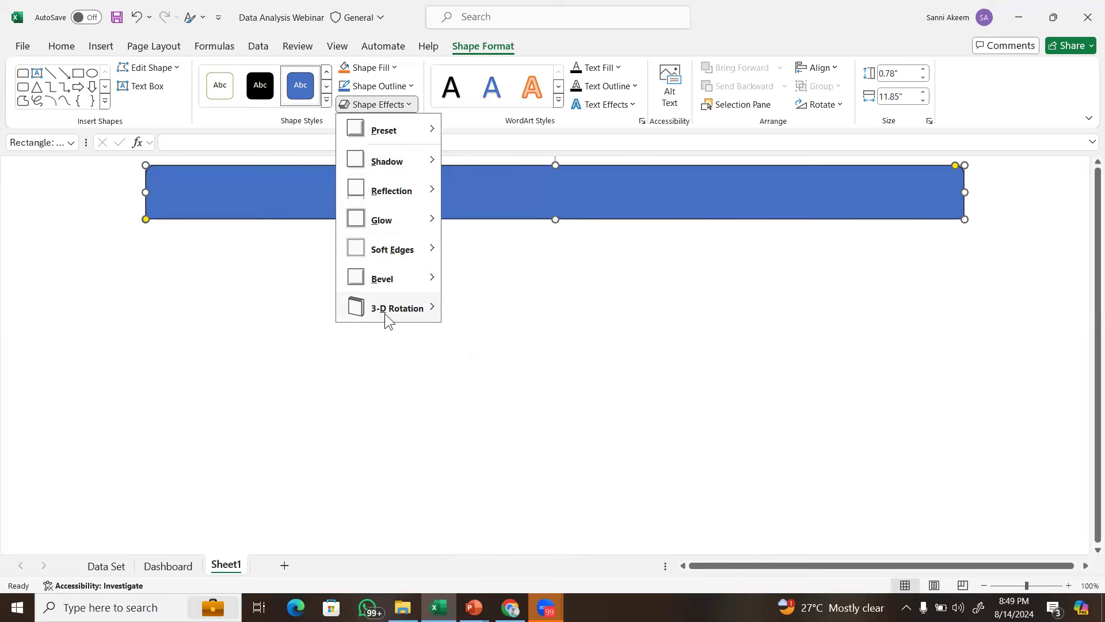
pyautogui.moveTo(383, 311)
pyautogui.click(376, 341)
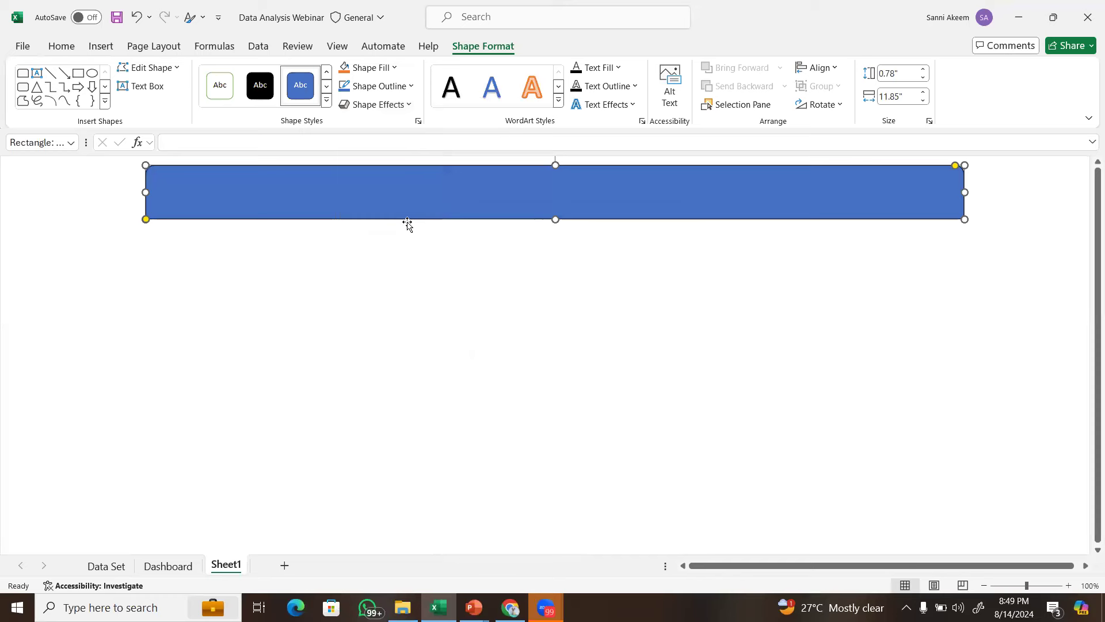
# Draw a rectangle about 11.83" wide and 4.63" high directly beneath the banner and fill it with light blue.
pyautogui.click(77, 74)
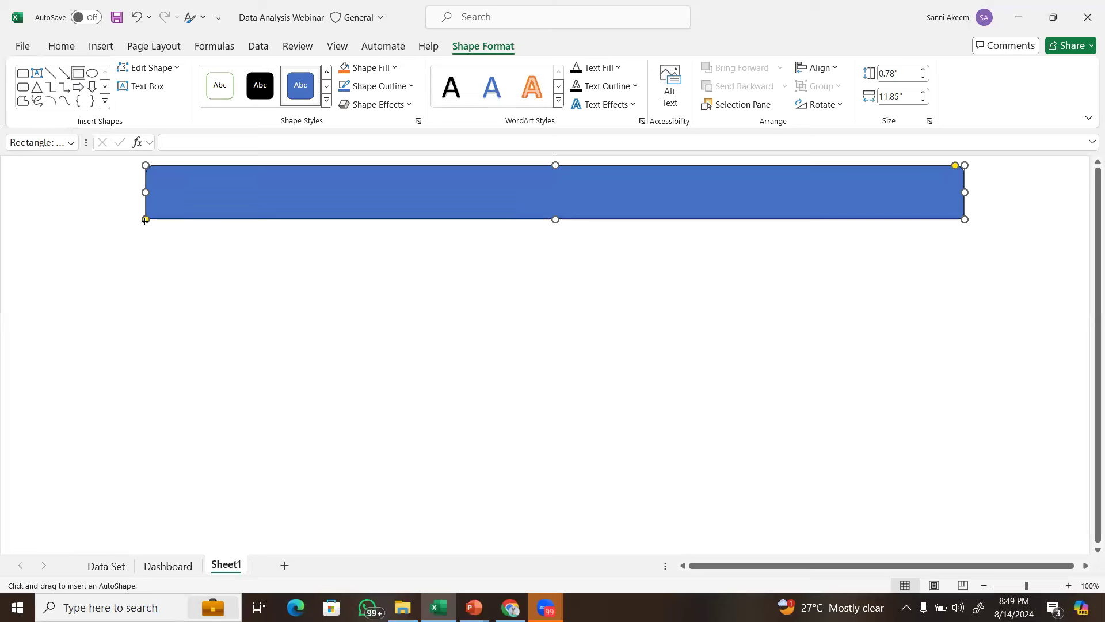
pyautogui.moveTo(145, 219)
pyautogui.mouseDown()
pyautogui.moveTo(436, 340)
pyautogui.moveTo(612, 349)
pyautogui.moveTo(801, 405)
pyautogui.mouseUp()
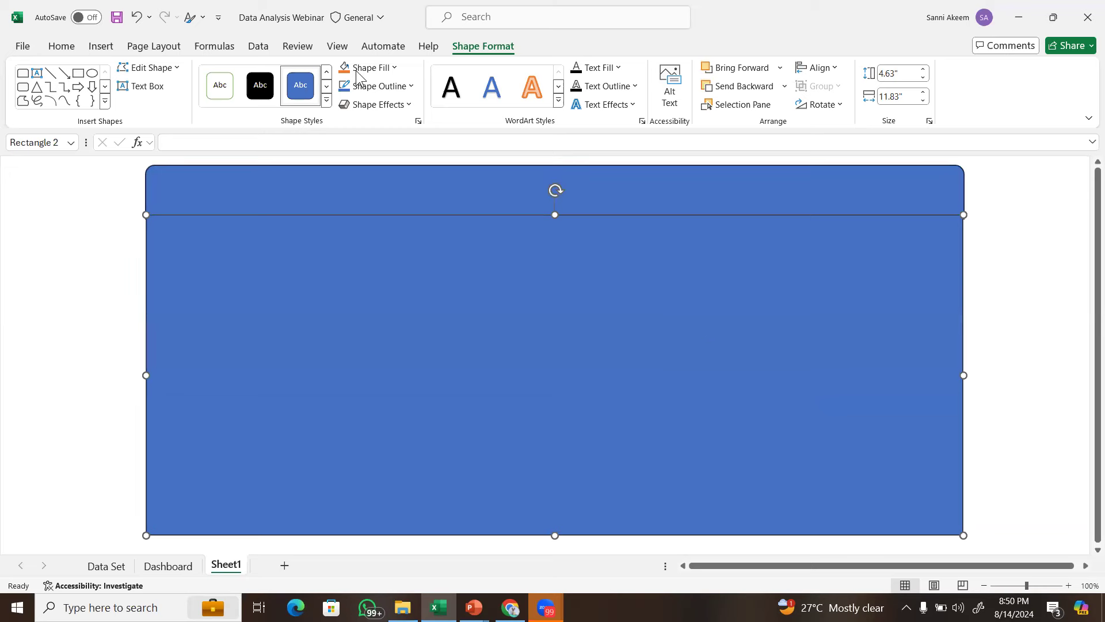
pyautogui.click(381, 68)
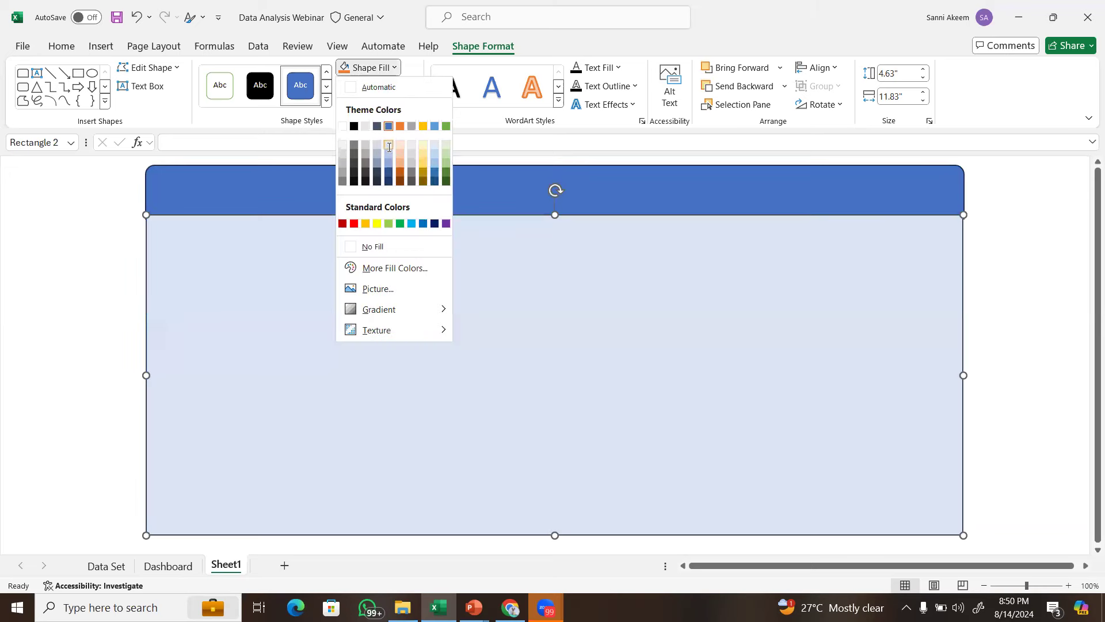
pyautogui.click(389, 145)
pyautogui.click(1055, 258)
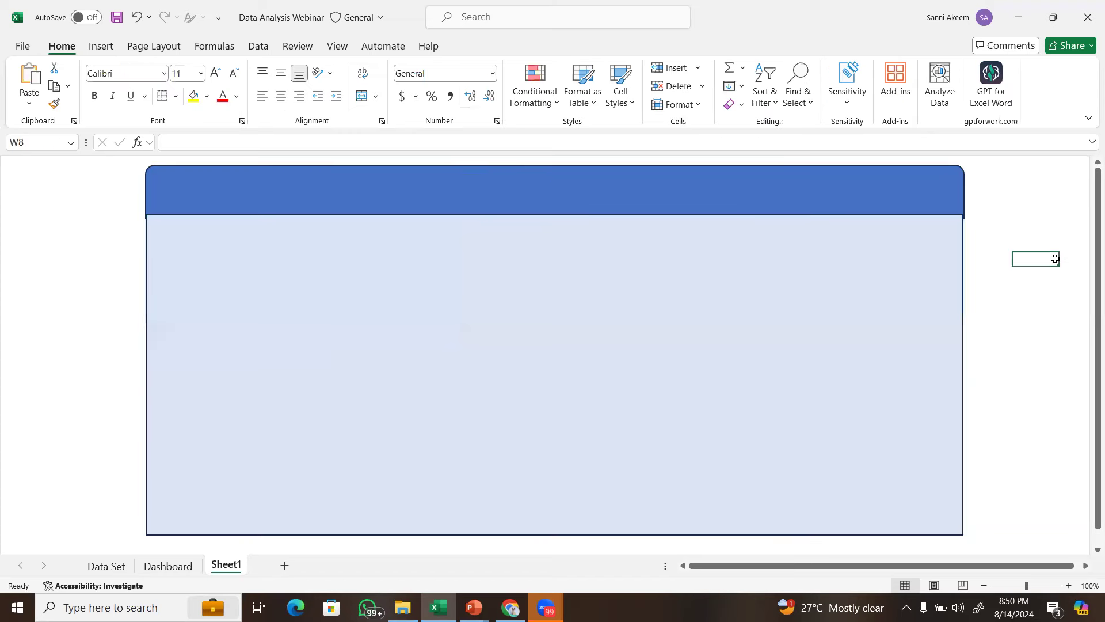
# Widen the light blue rectangle to about 11.85" so both its side edges line up with the banner.
pyautogui.click(799, 312)
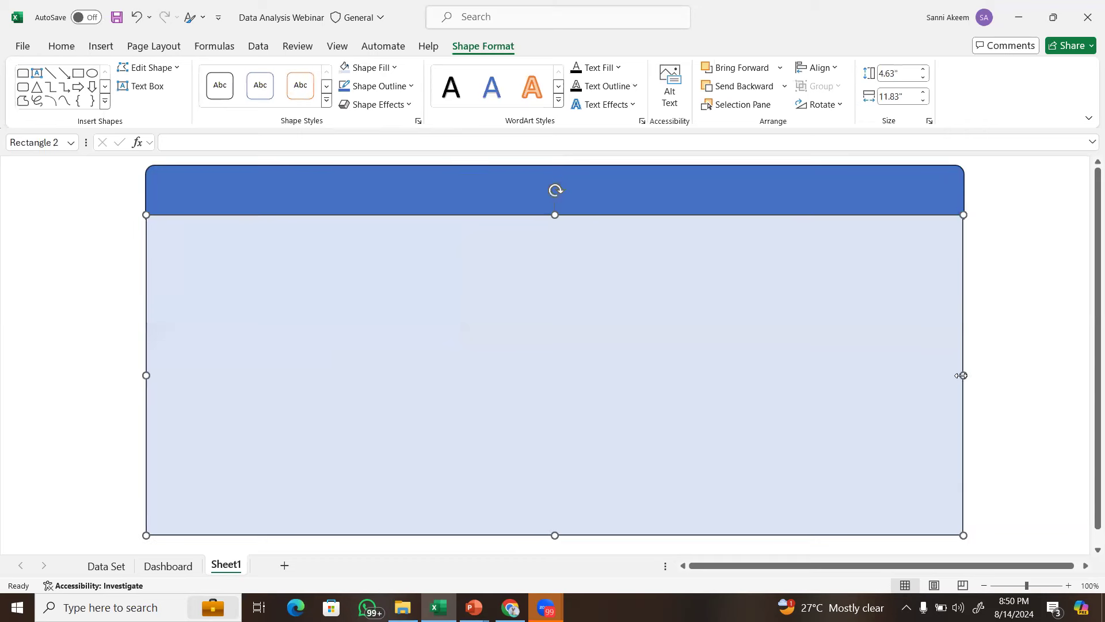
pyautogui.moveTo(964, 374); pyautogui.dragTo(963, 386)
pyautogui.click(58, 341)
pyautogui.click(185, 379)
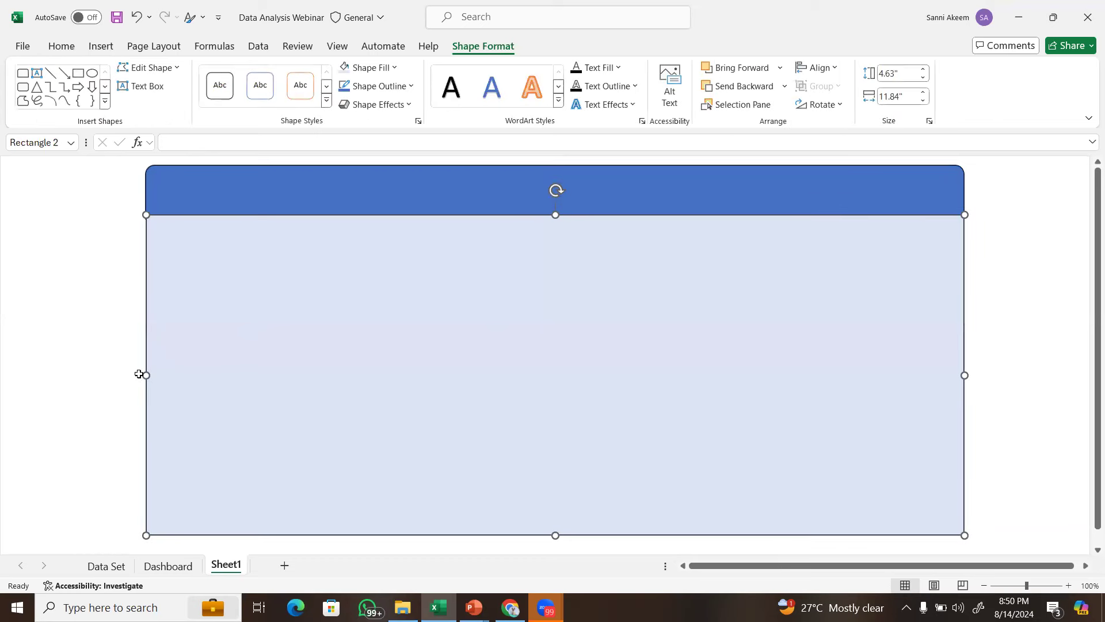
pyautogui.moveTo(144, 374); pyautogui.dragTo(146, 375)
pyautogui.click(102, 329)
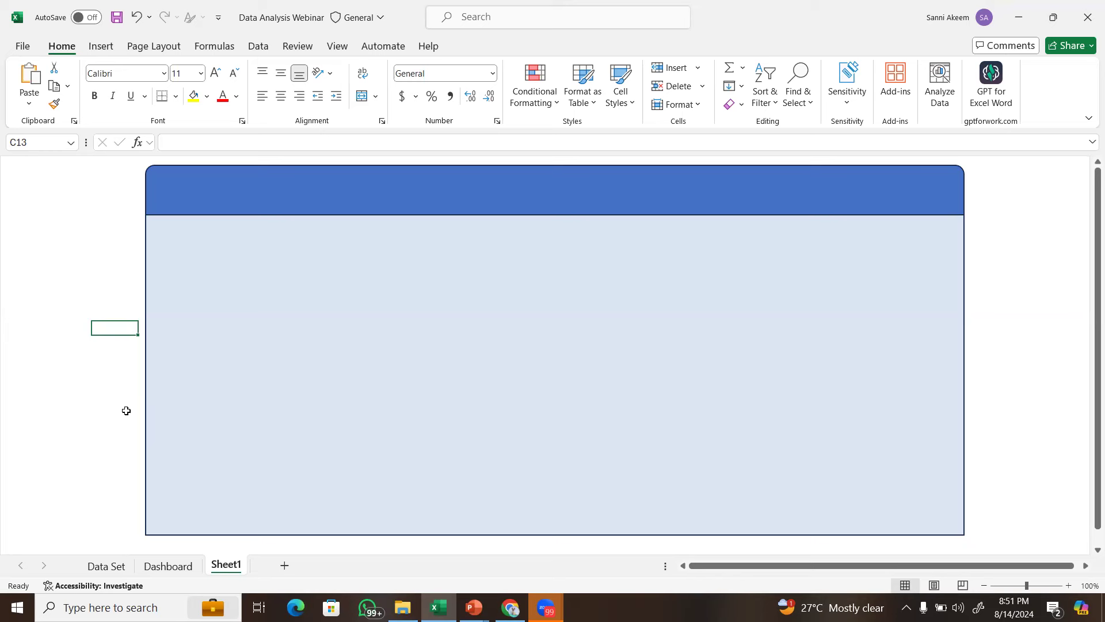
pyautogui.click(107, 407)
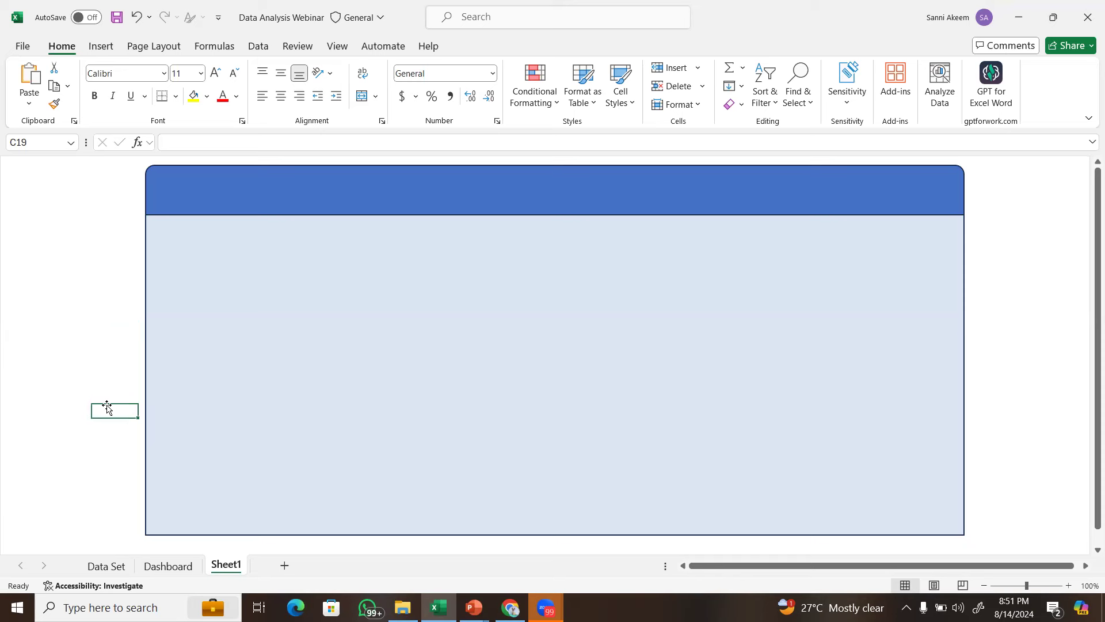
# Examine the row of five coloured rounded cards beneath the title banner on the Dashboard sheet.
pyautogui.click(171, 561)
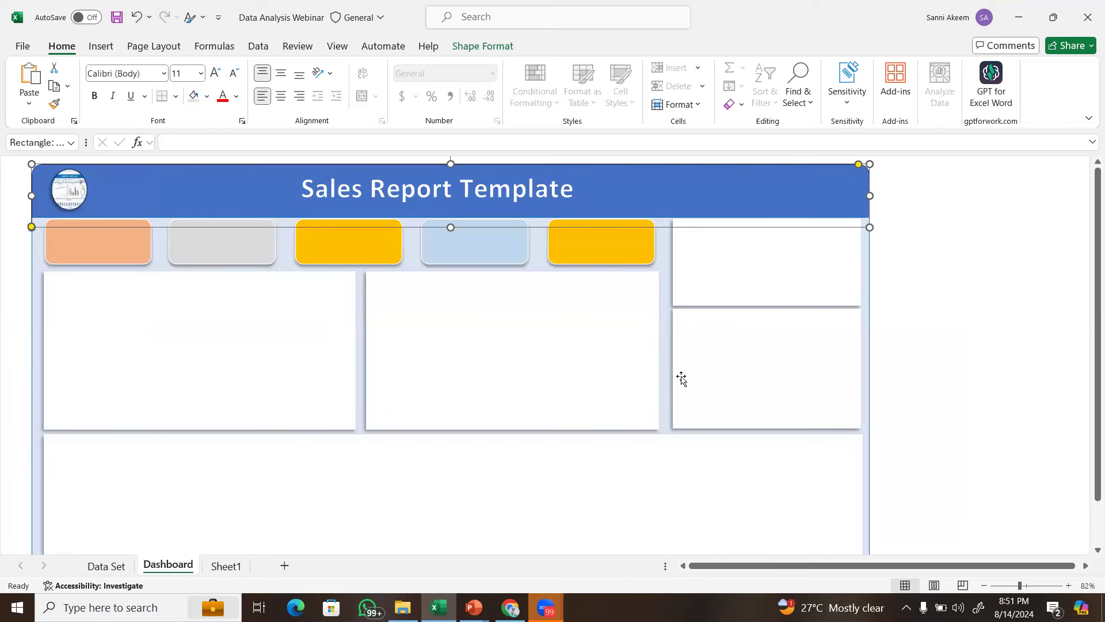
pyautogui.click(898, 343)
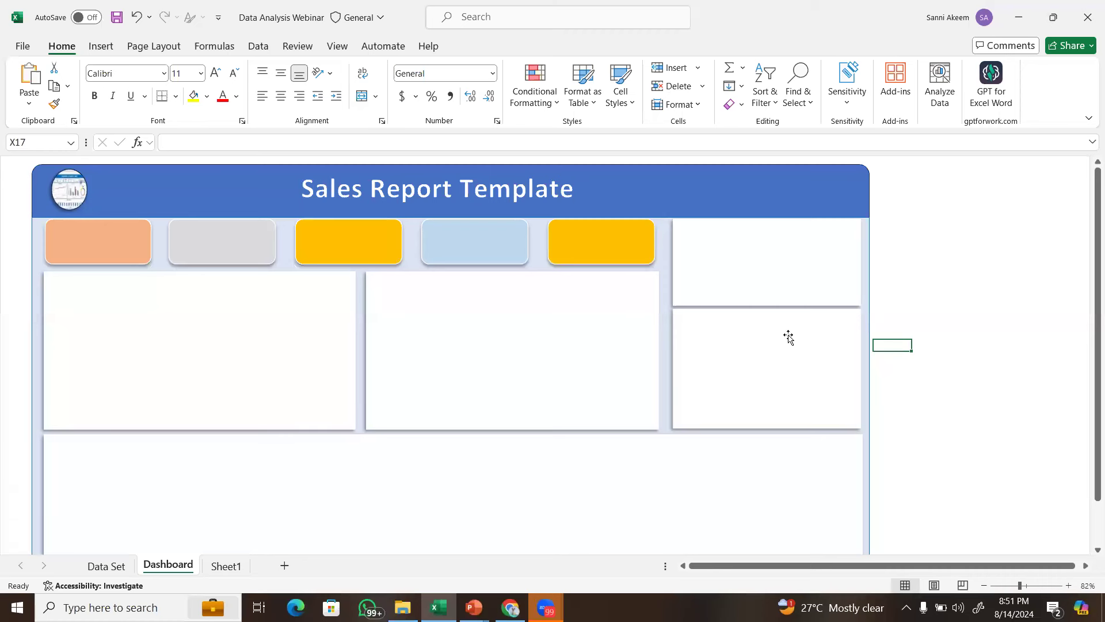
pyautogui.click(631, 260)
pyautogui.click(631, 261)
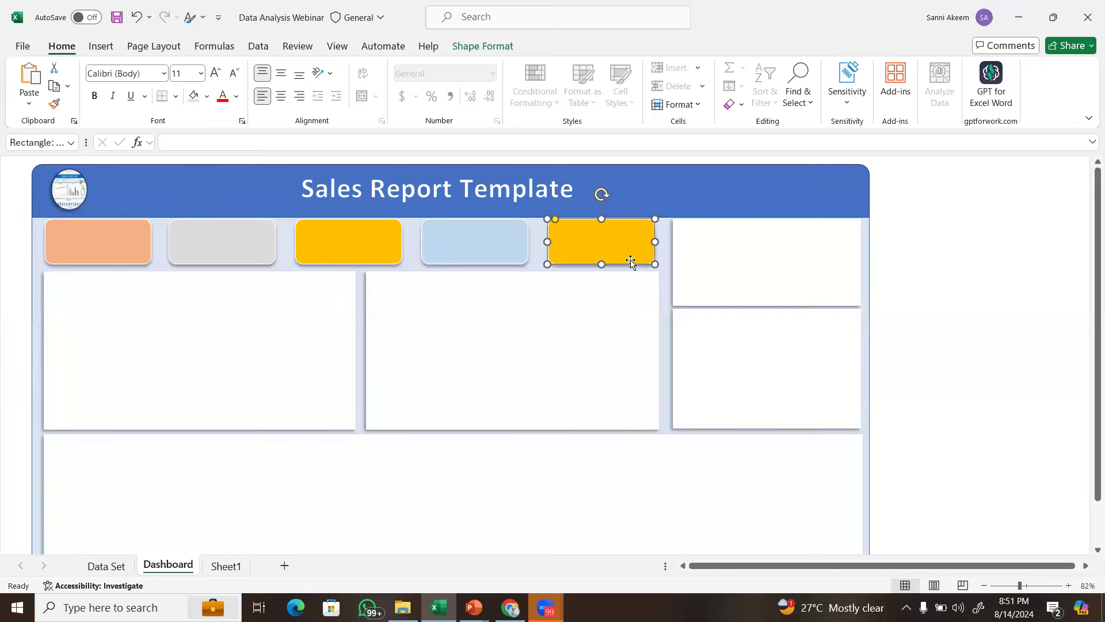
pyautogui.click(490, 242)
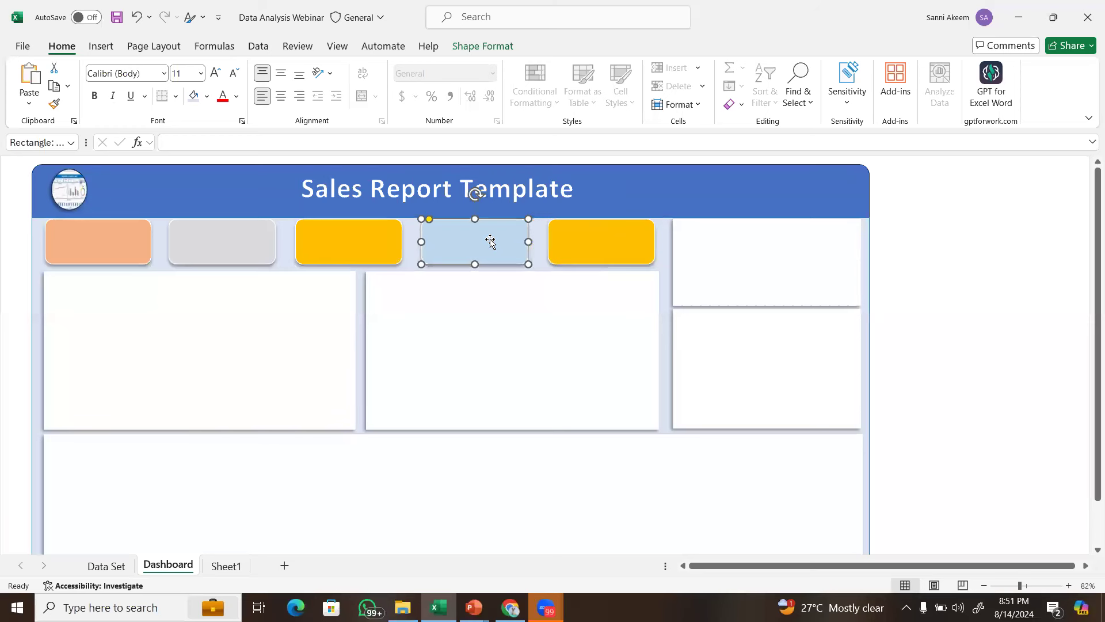
pyautogui.click(336, 257)
pyautogui.click(224, 243)
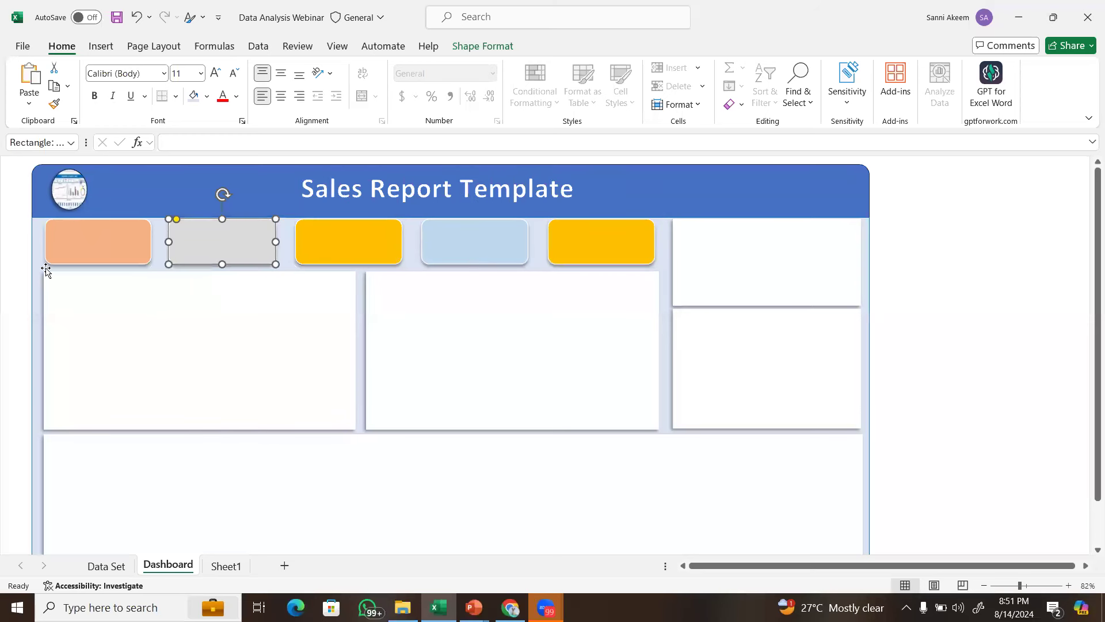
pyautogui.click(140, 235)
# On Sheet1, draw a rounded rectangle card about 1.46" wide and 0.53" high in the light blue area's upper-left corner.
pyautogui.click(236, 567)
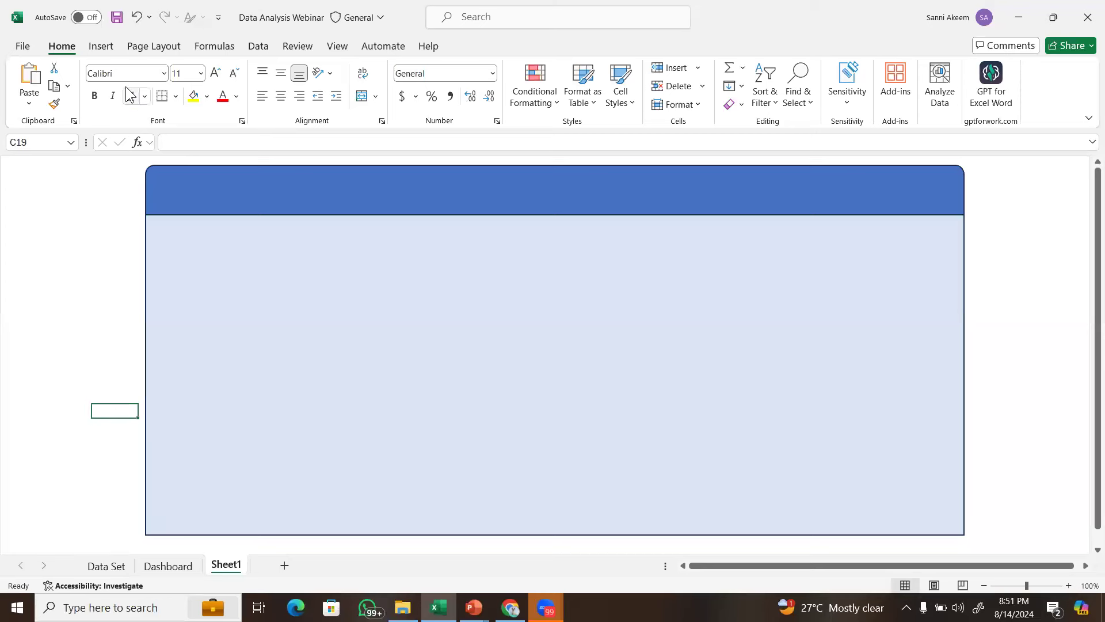
pyautogui.click(108, 51)
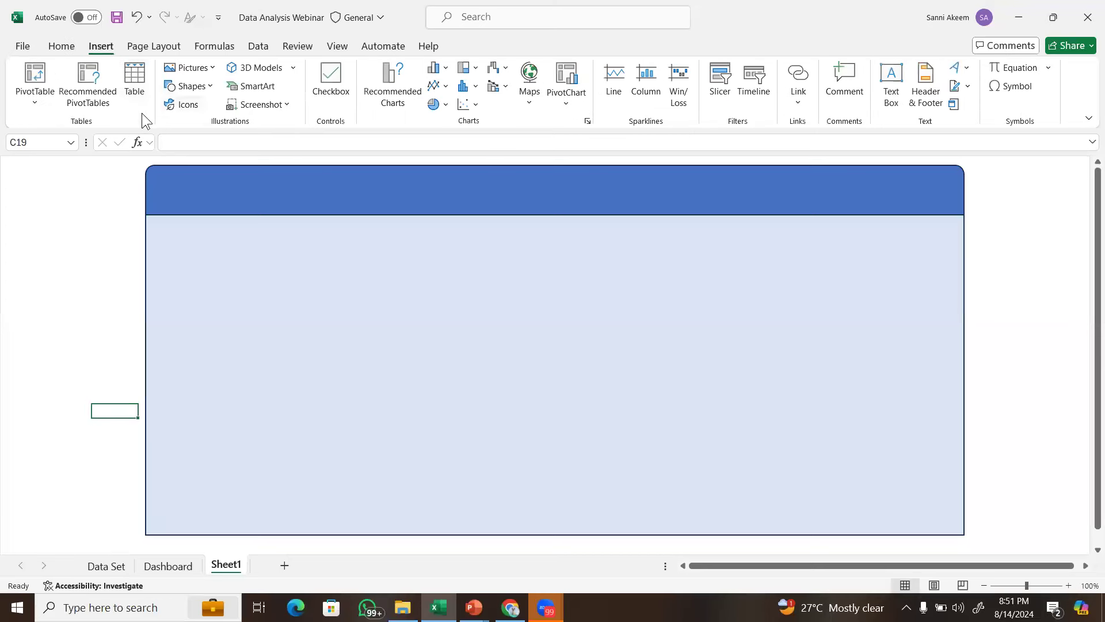
pyautogui.click(199, 87)
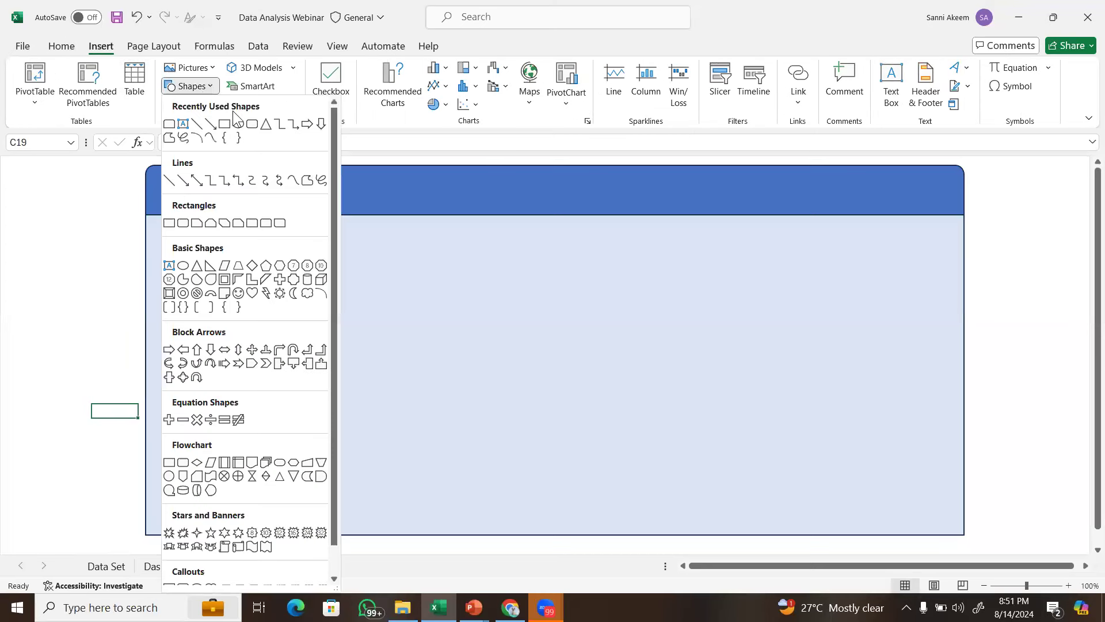
pyautogui.click(253, 124)
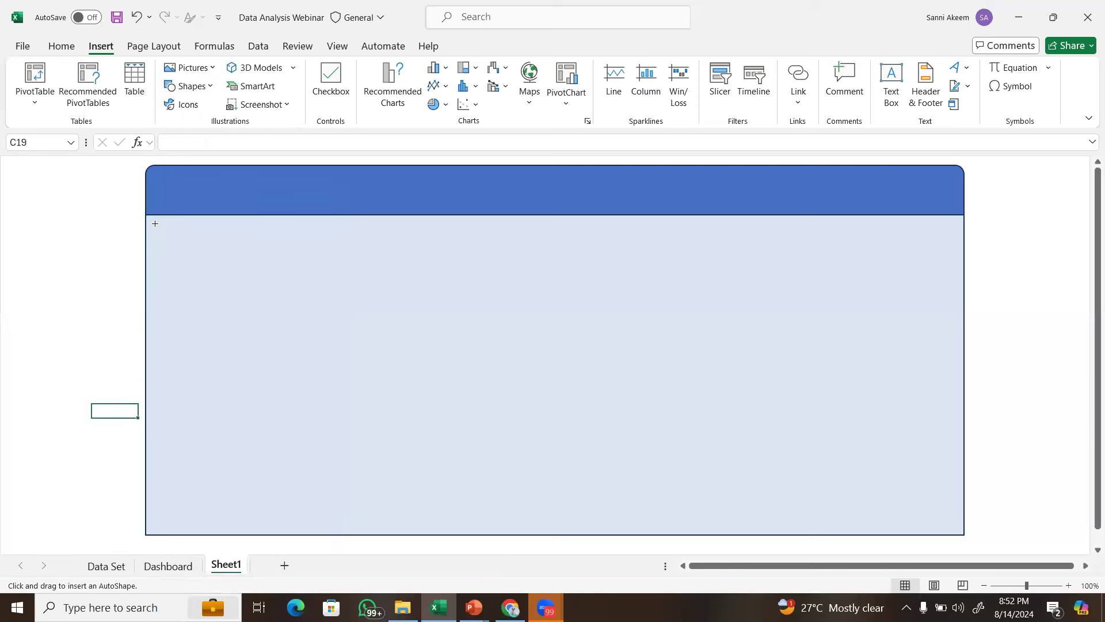
pyautogui.moveTo(155, 231); pyautogui.dragTo(222, 249)
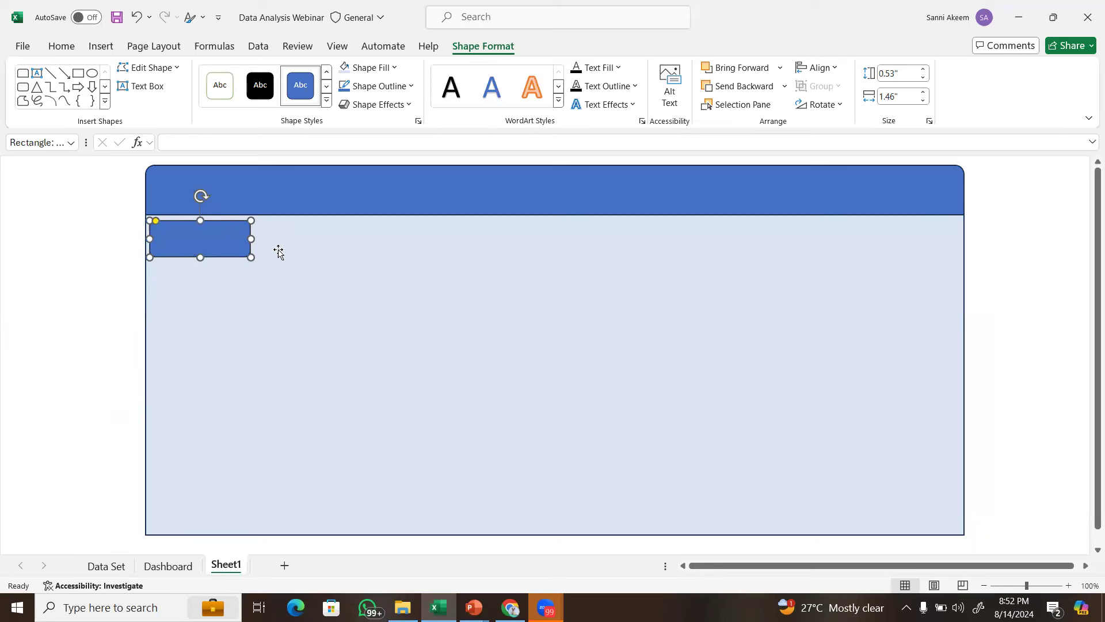
# Duplicate the rounded card to make an evenly spaced row of five cards beneath the banner.
pyautogui.moveTo(213, 252); pyautogui.dragTo(329, 240)
pyautogui.hotkey('ctrl', 'd')
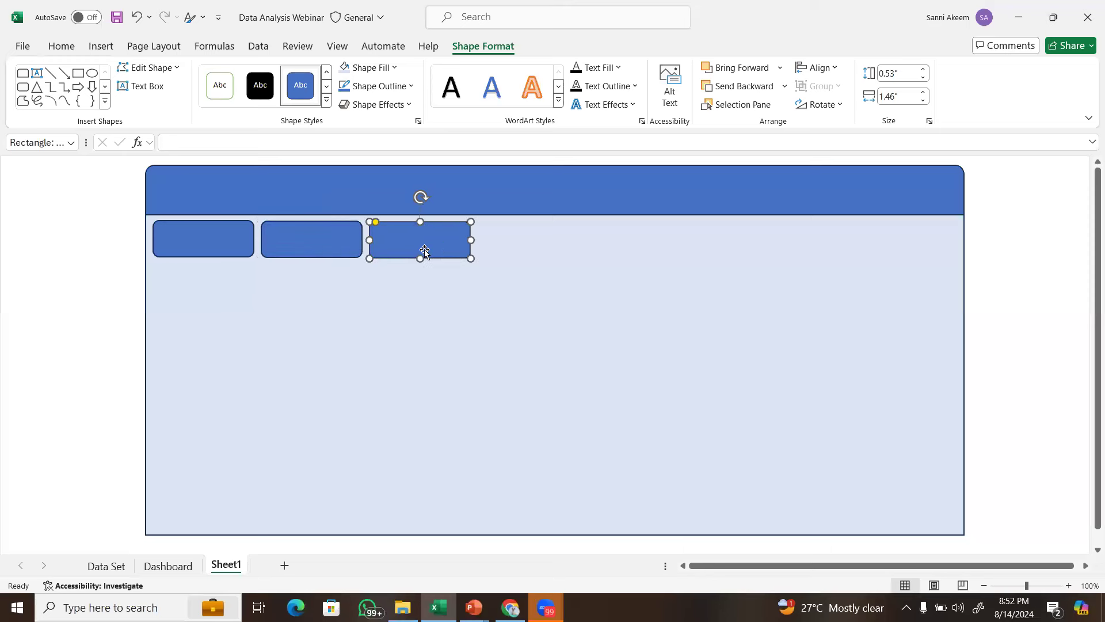
pyautogui.hotkey('ctrl', 'd')
pyautogui.hotkey('ctrl', 'd')
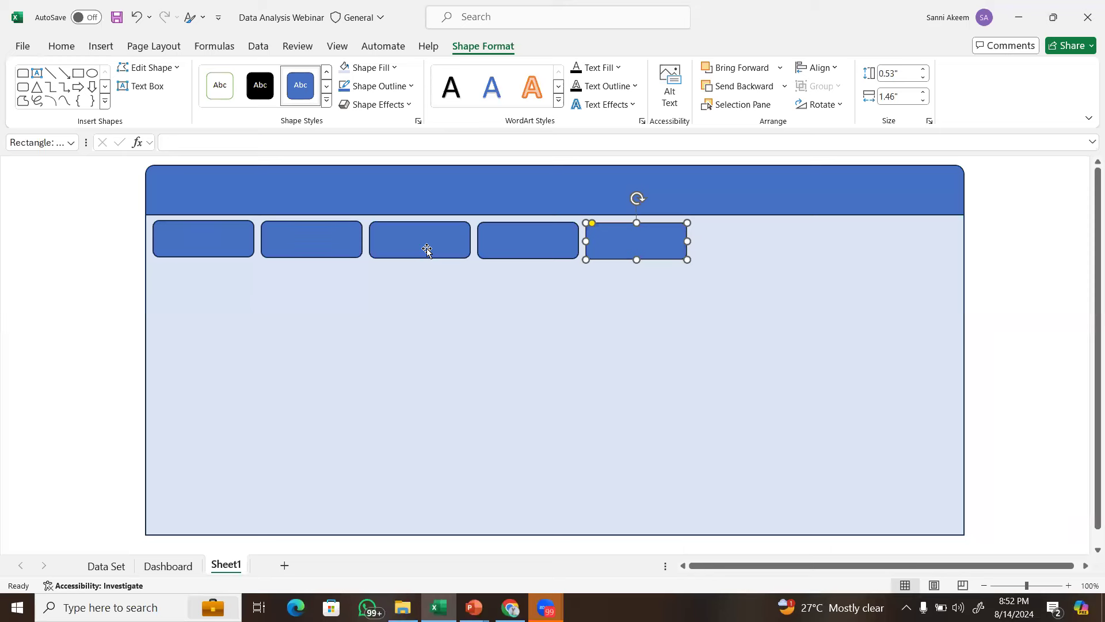
pyautogui.click(387, 295)
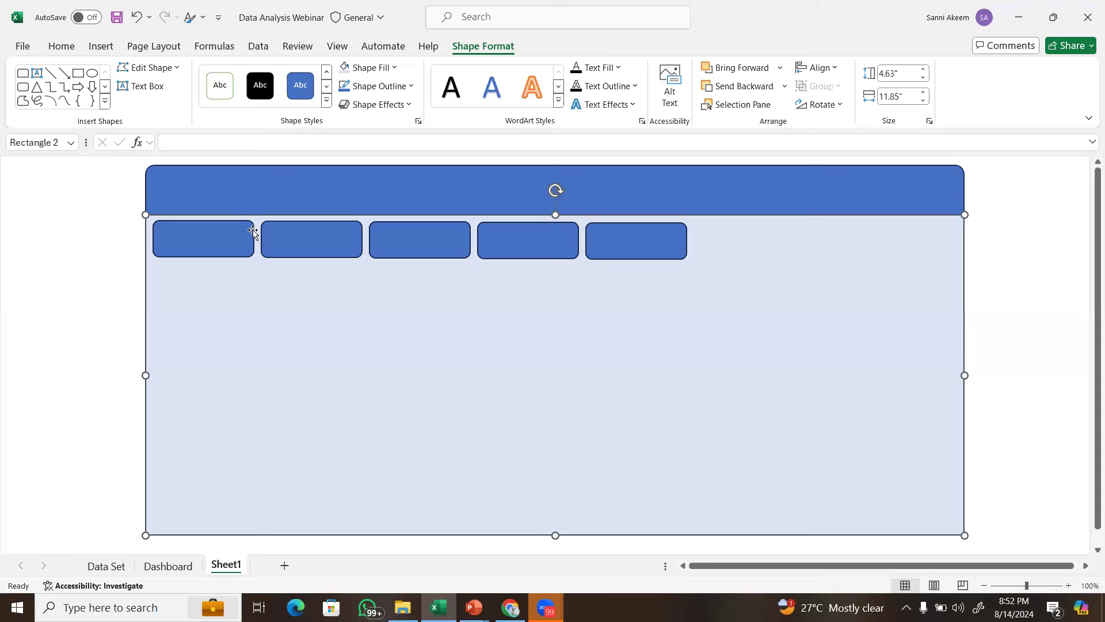
pyautogui.click(73, 296)
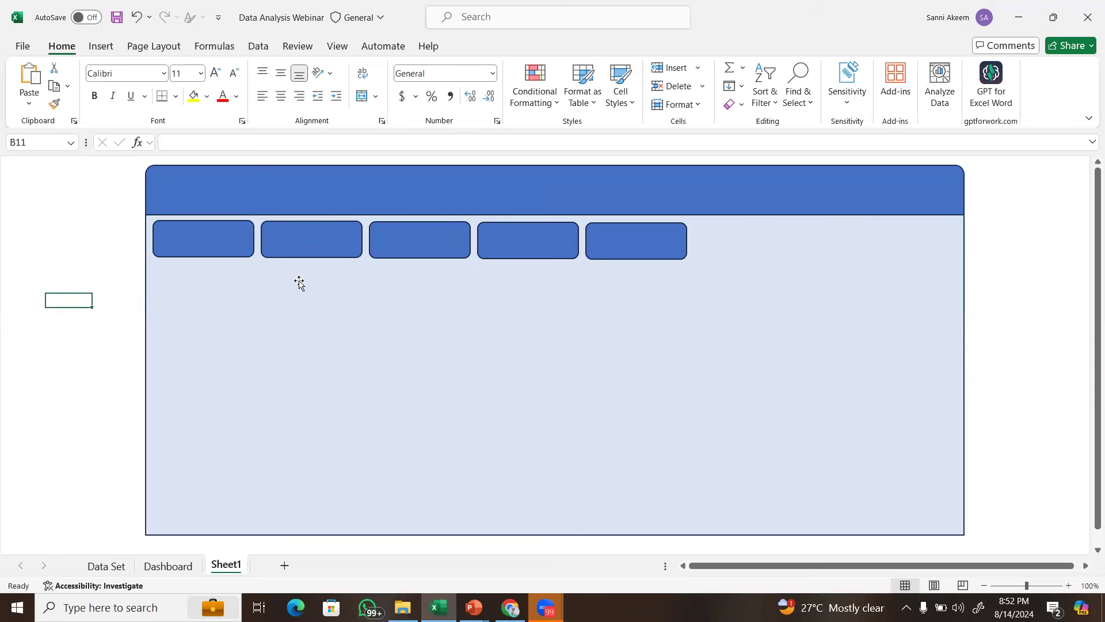
# Fill the fourth card in the row with orange and the third card with gold.
pyautogui.click(659, 248)
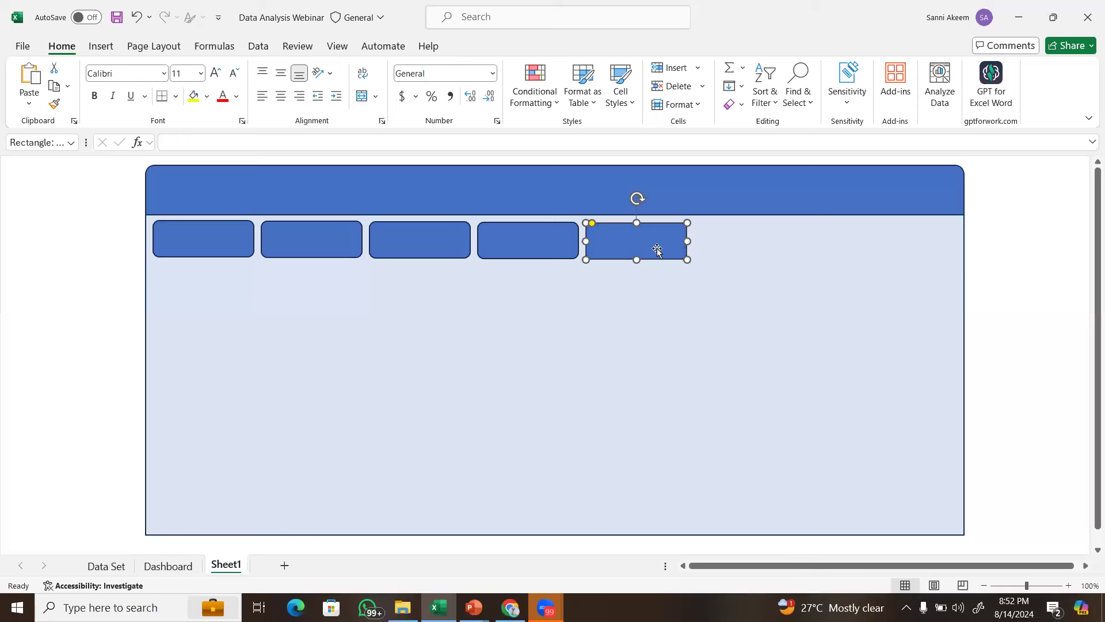
pyautogui.click(556, 244)
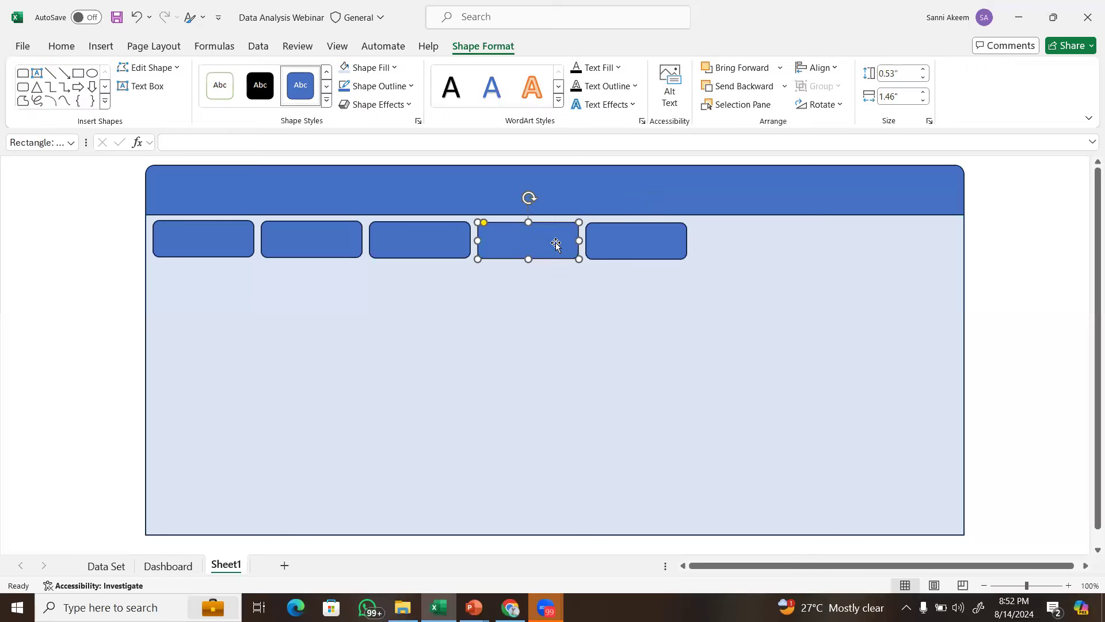
pyautogui.click(394, 68)
pyautogui.click(401, 127)
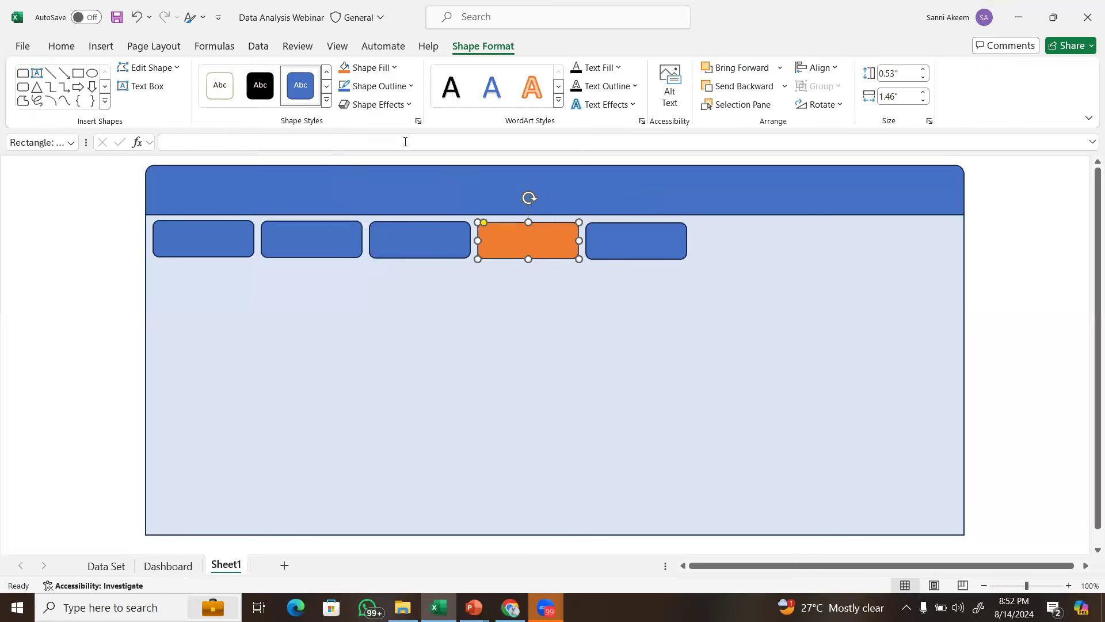
pyautogui.click(416, 248)
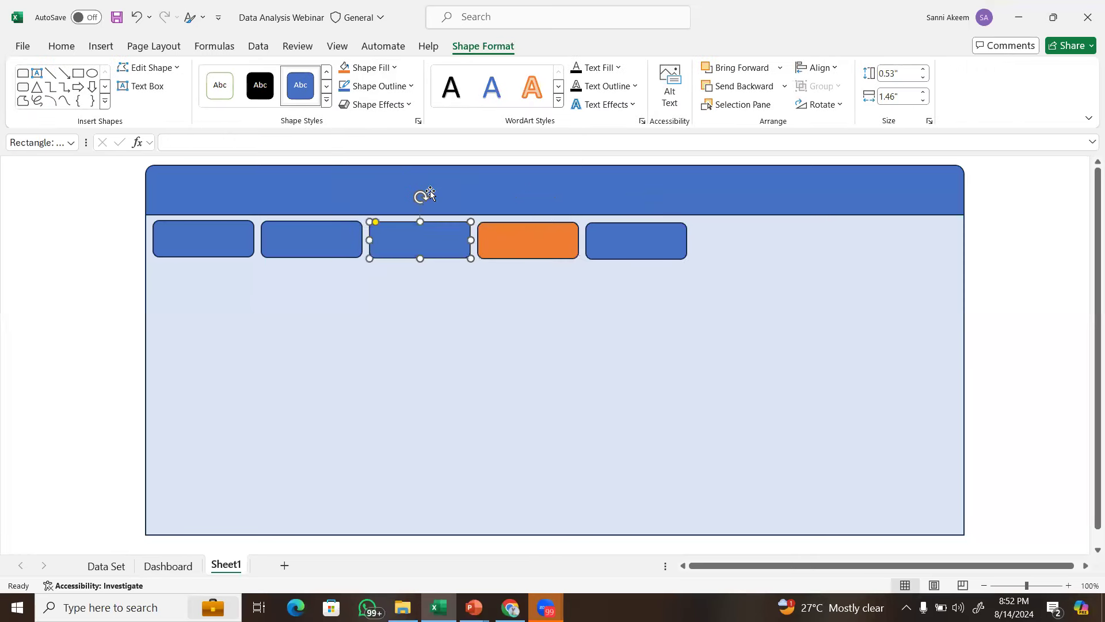
pyautogui.click(397, 68)
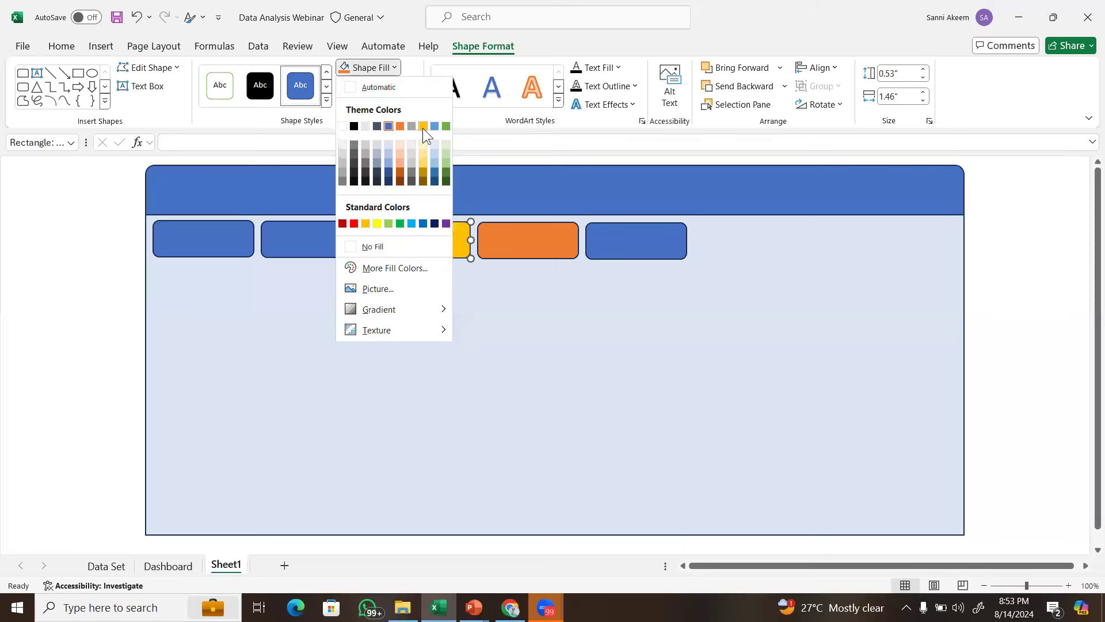
pyautogui.click(423, 128)
# Fill the second card in the row with light green and the fifth card with green.
pyautogui.click(301, 237)
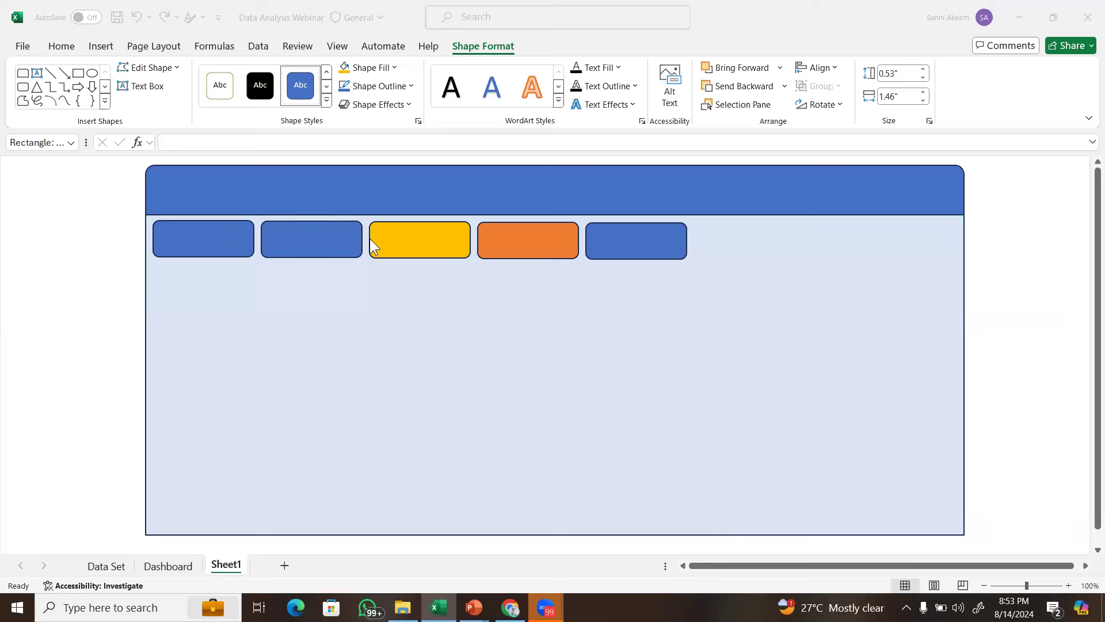
pyautogui.click(309, 246)
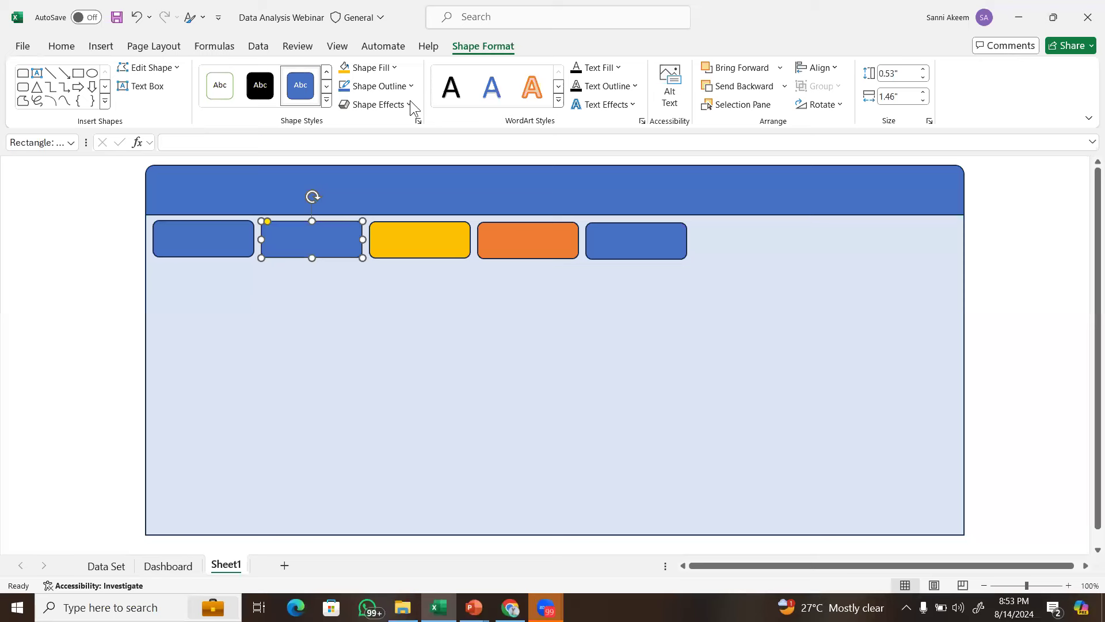
pyautogui.click(383, 68)
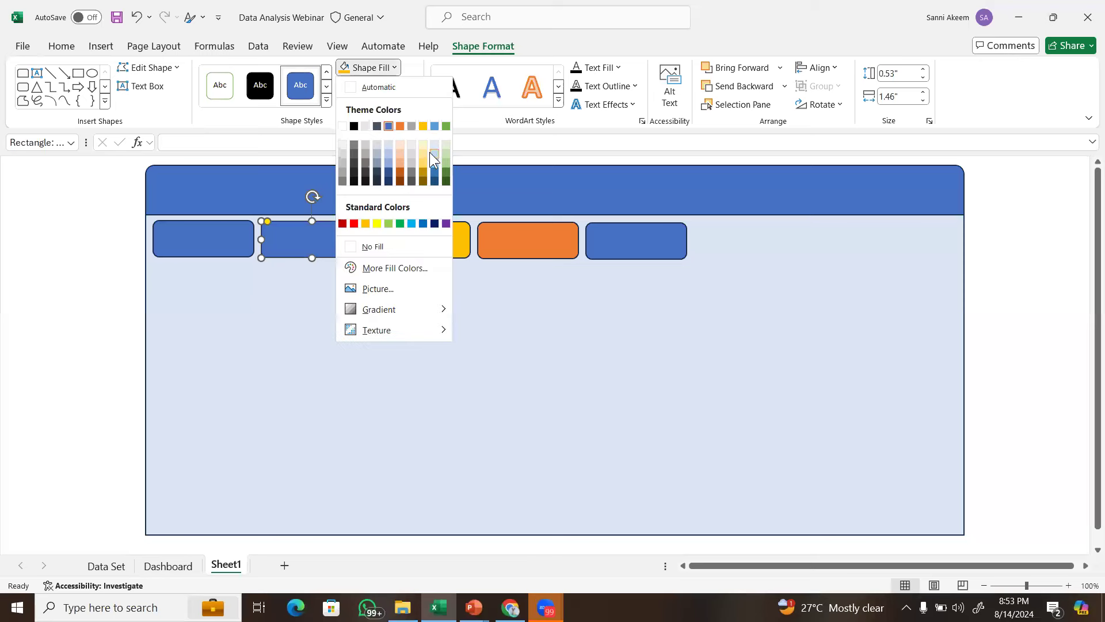
pyautogui.click(446, 144)
pyautogui.click(617, 226)
pyautogui.click(393, 68)
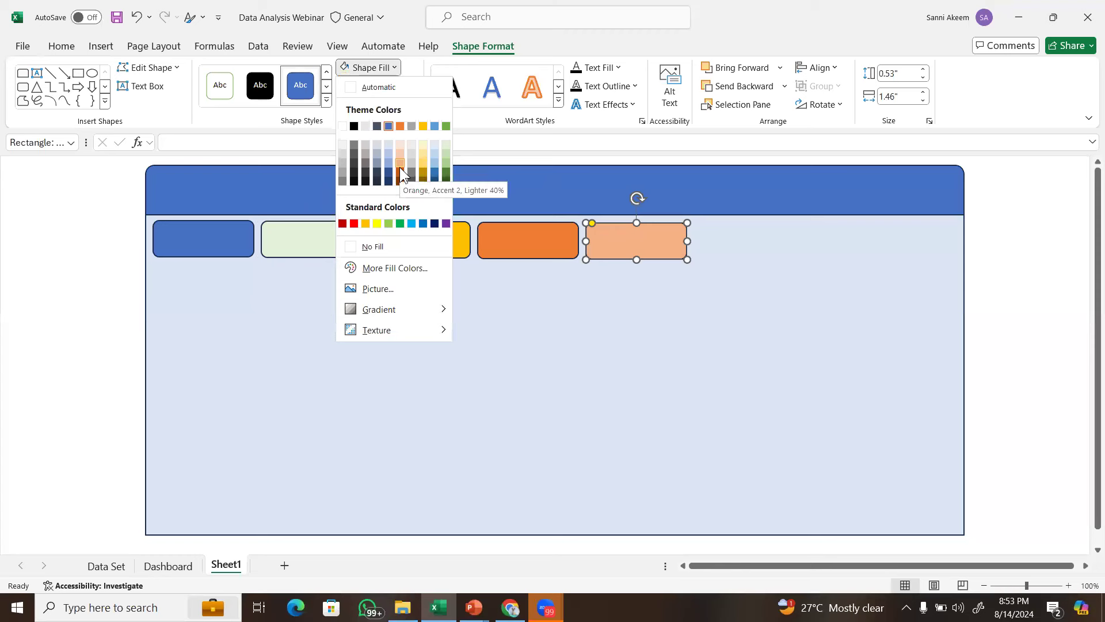
pyautogui.click(393, 224)
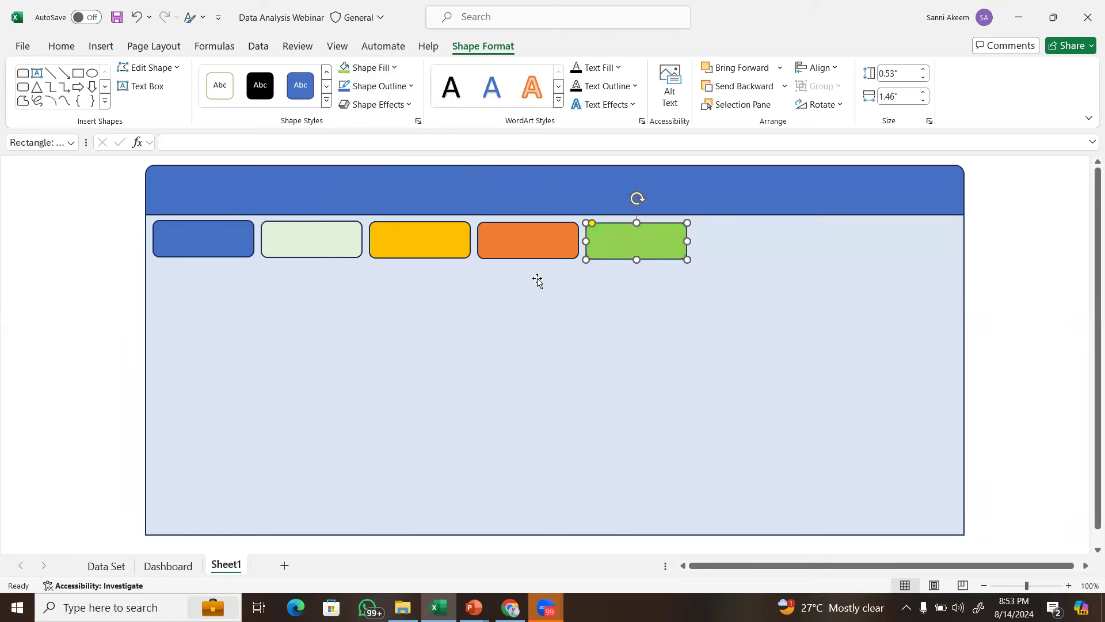
pyautogui.click(575, 300)
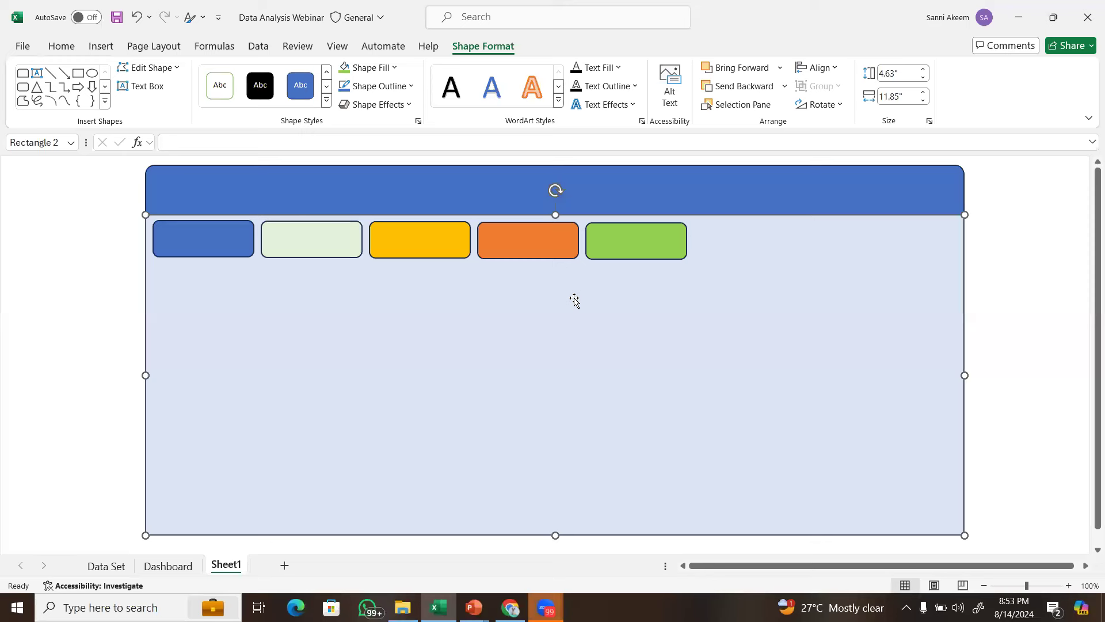
pyautogui.click(97, 452)
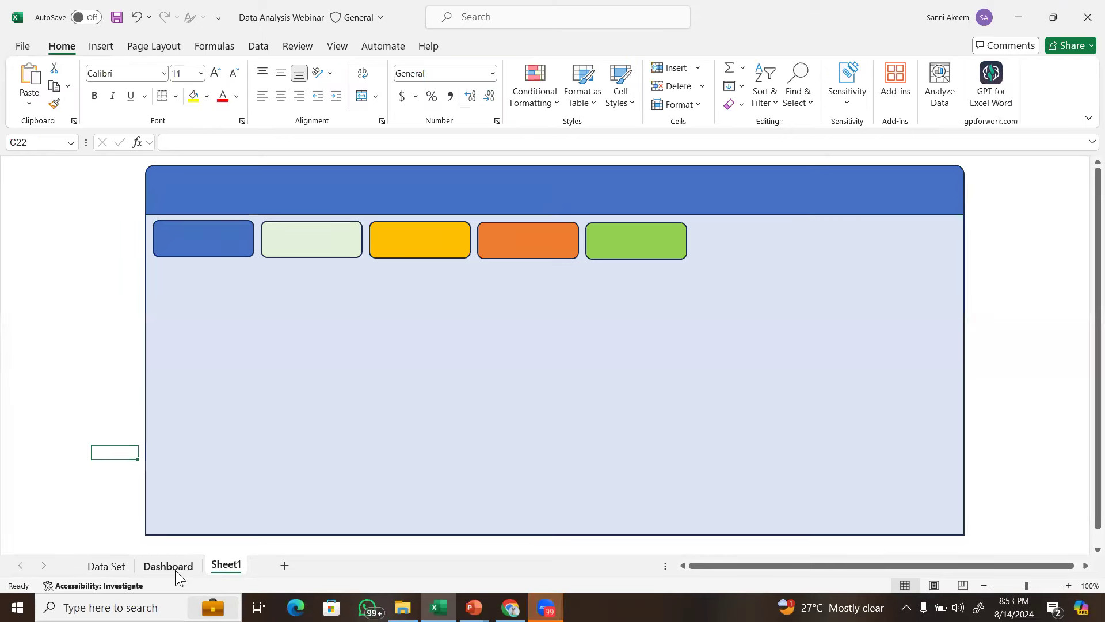
# Give the first blue card on Sheet1 an outer shadow toward the lower left and a white outline.
pyautogui.click(168, 566)
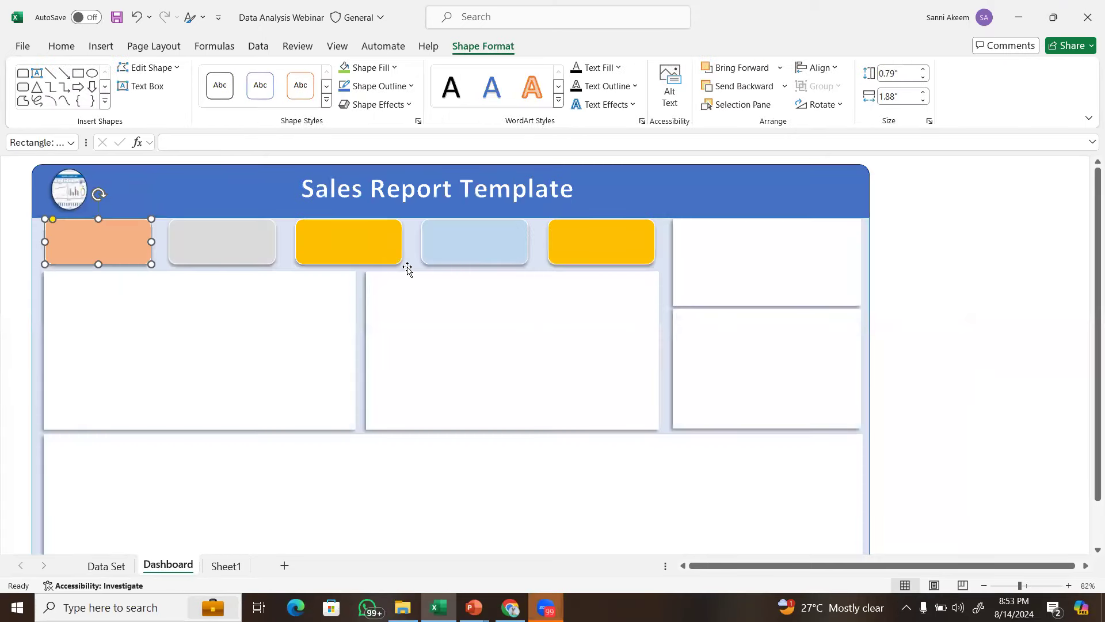
pyautogui.click(234, 565)
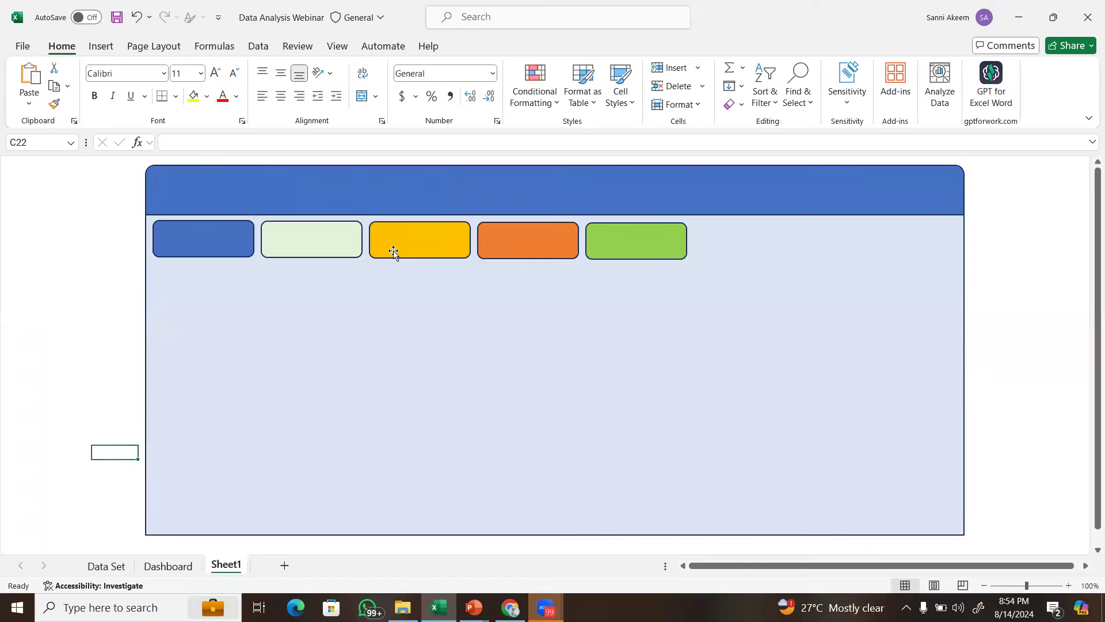
pyautogui.click(313, 241)
pyautogui.click(244, 241)
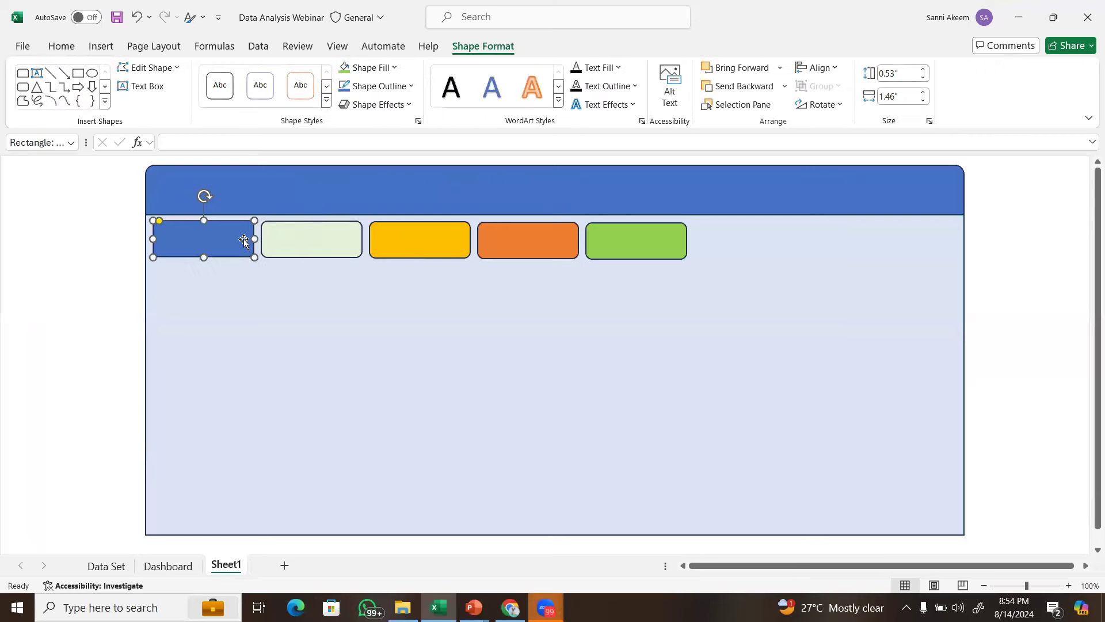
pyautogui.click(384, 108)
pyautogui.moveTo(403, 167)
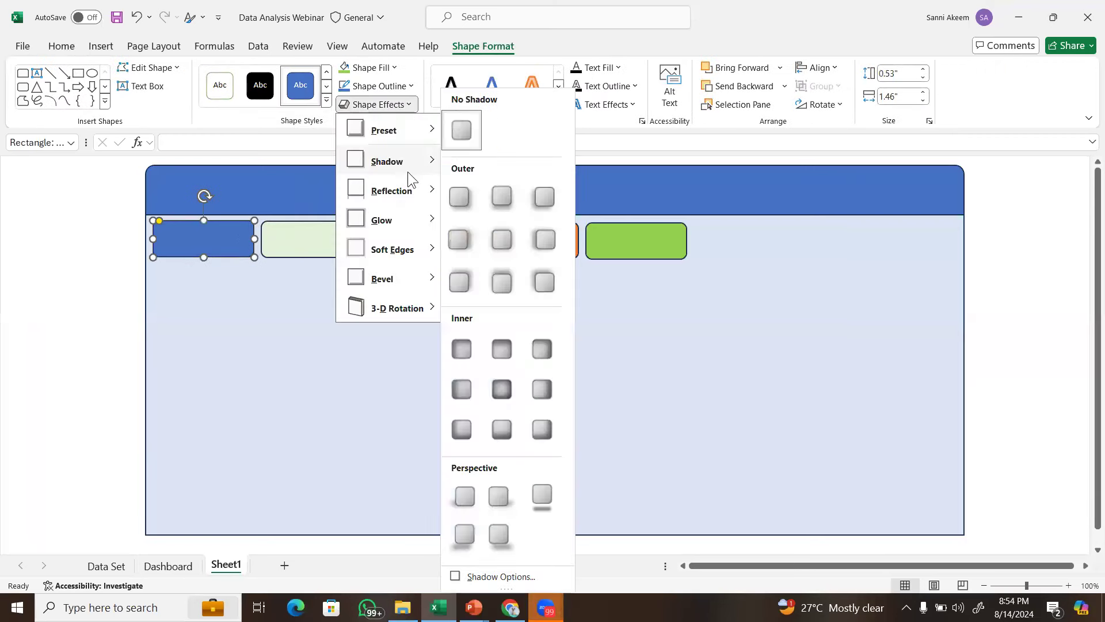
pyautogui.click(531, 207)
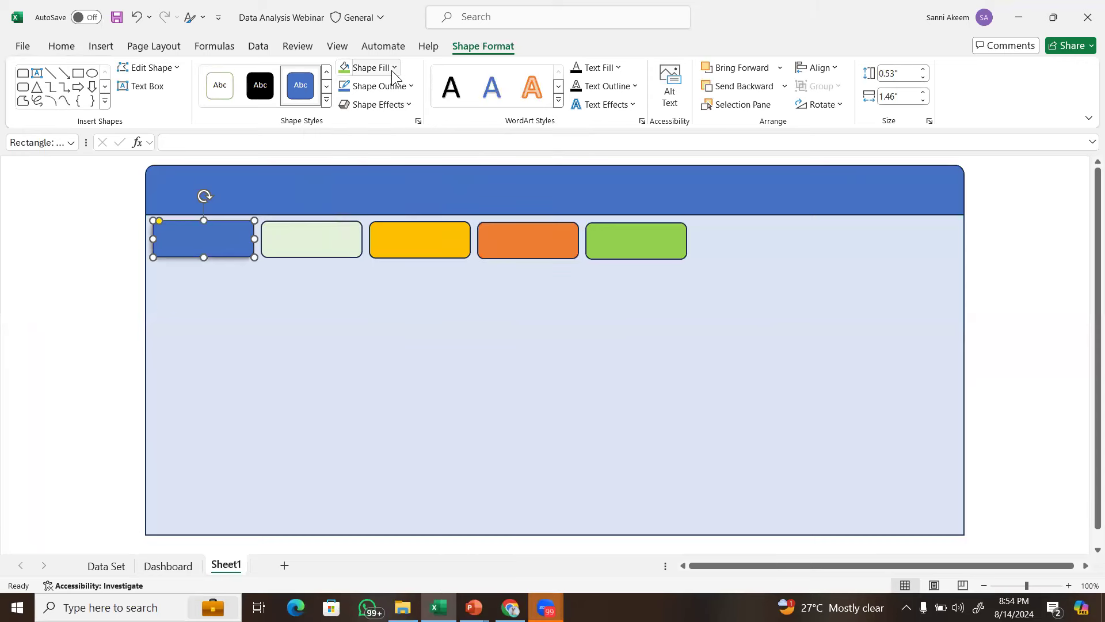
pyautogui.click(397, 87)
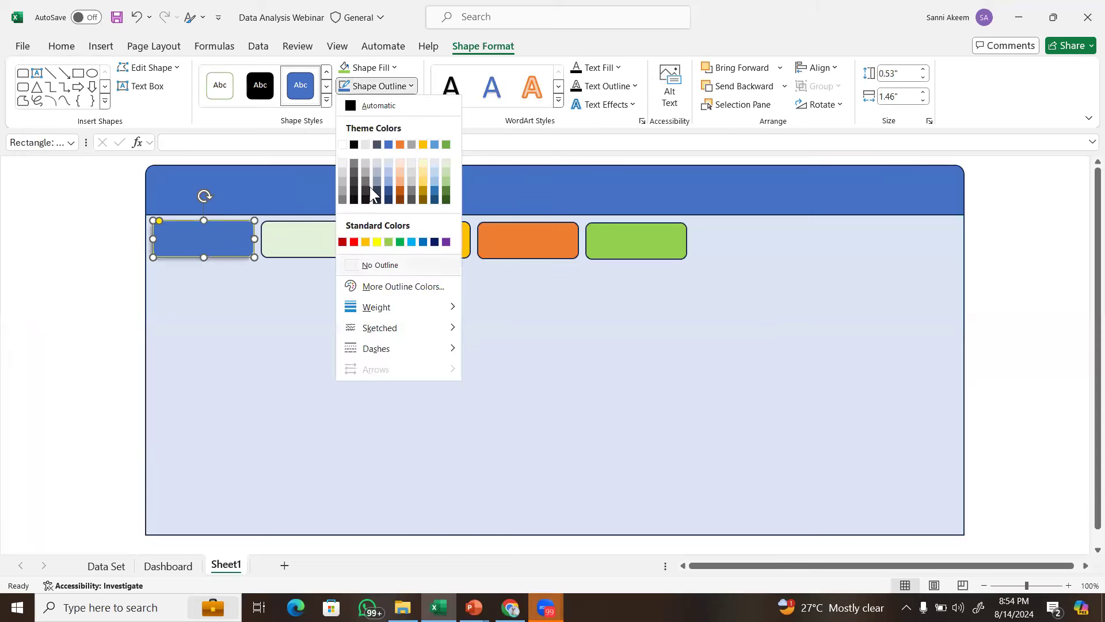
pyautogui.click(343, 144)
pyautogui.click(377, 298)
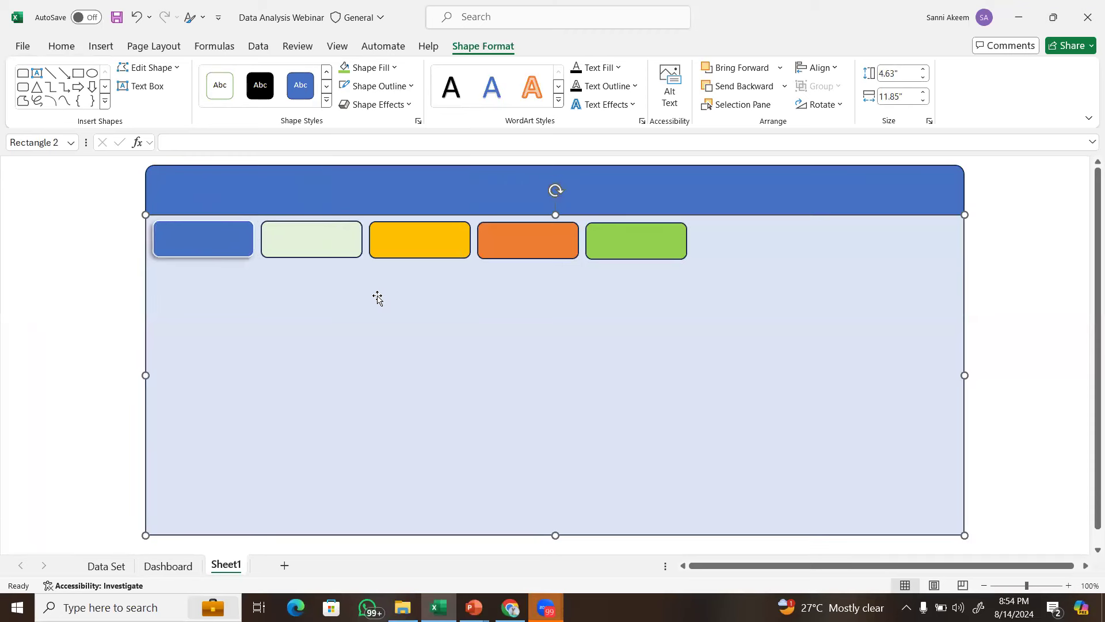
# Draw a rectangle panel about 3.73" wide and 1.57" high directly beneath the first cards in the row.
pyautogui.click(79, 74)
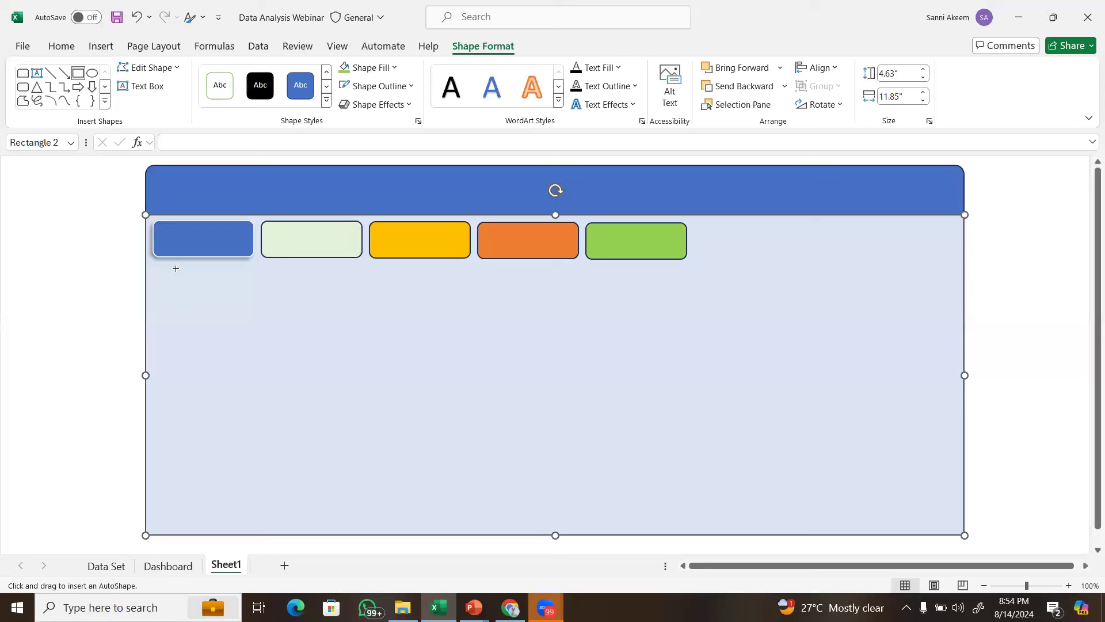
pyautogui.moveTo(165, 269); pyautogui.dragTo(425, 377)
pyautogui.moveTo(338, 323); pyautogui.dragTo(329, 324)
# Format the new rectangle panel with a white fill, no outline and an outer shadow along its lower edge.
pyautogui.click(372, 70)
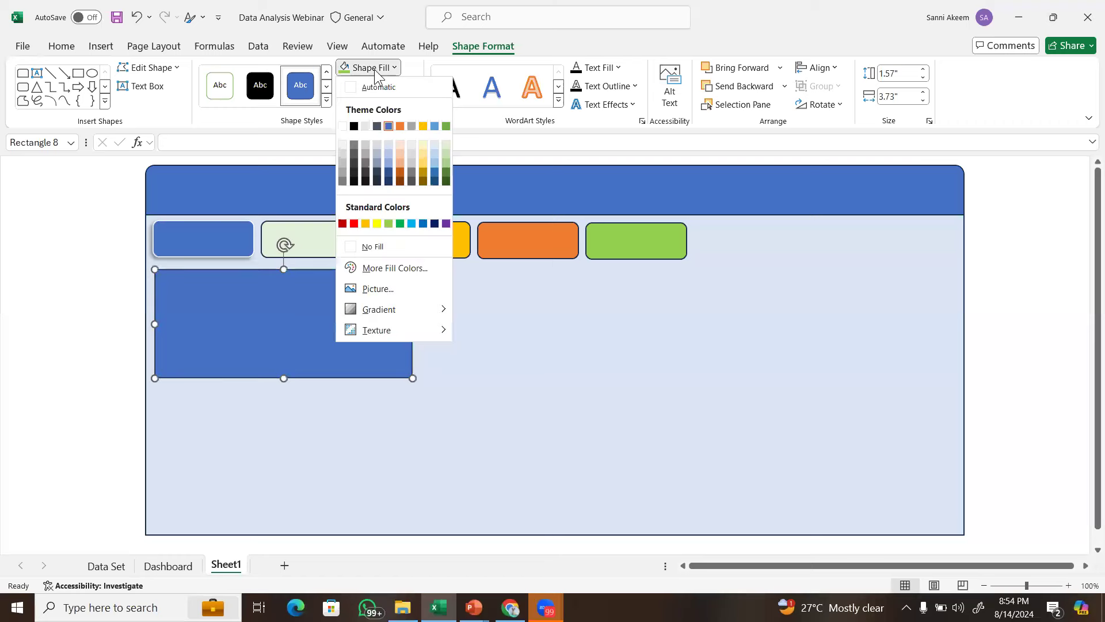
pyautogui.click(344, 126)
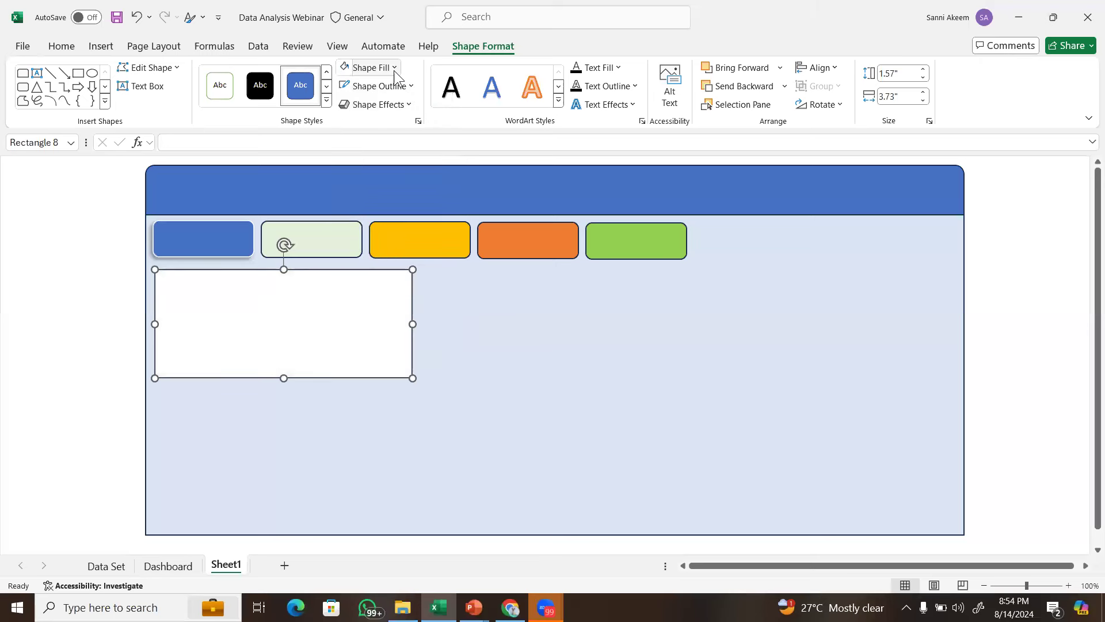
pyautogui.click(402, 86)
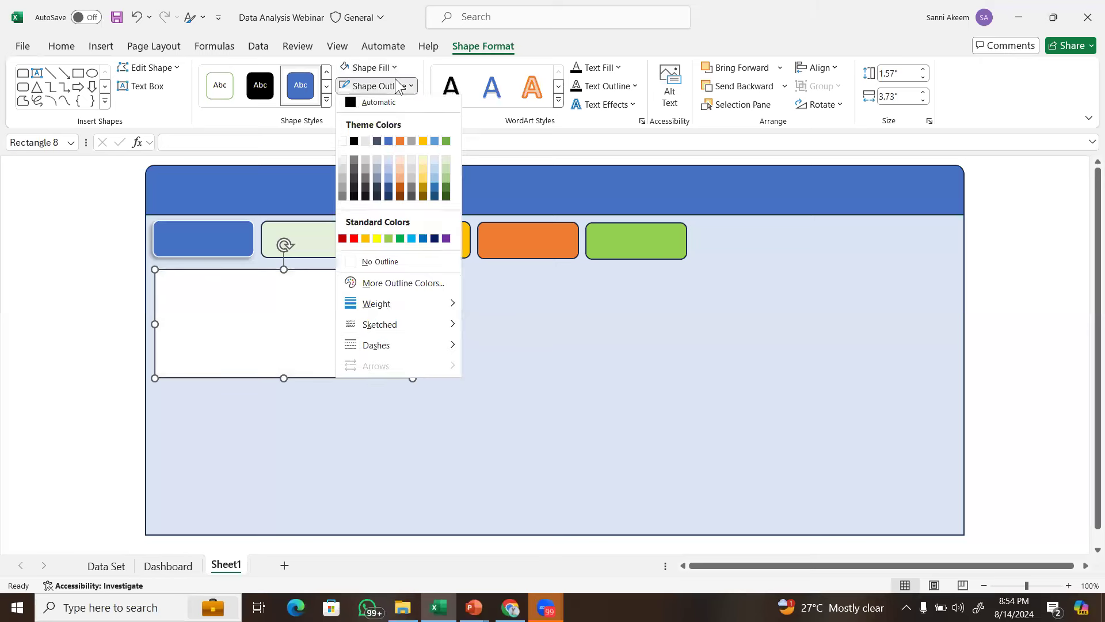
pyautogui.click(373, 267)
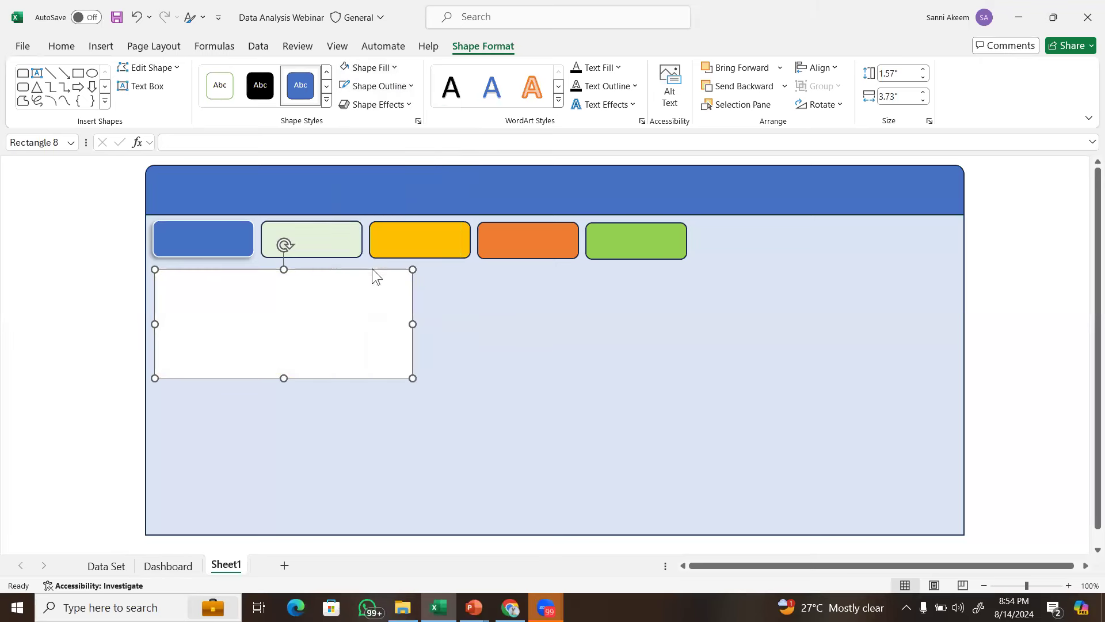
pyautogui.click(397, 108)
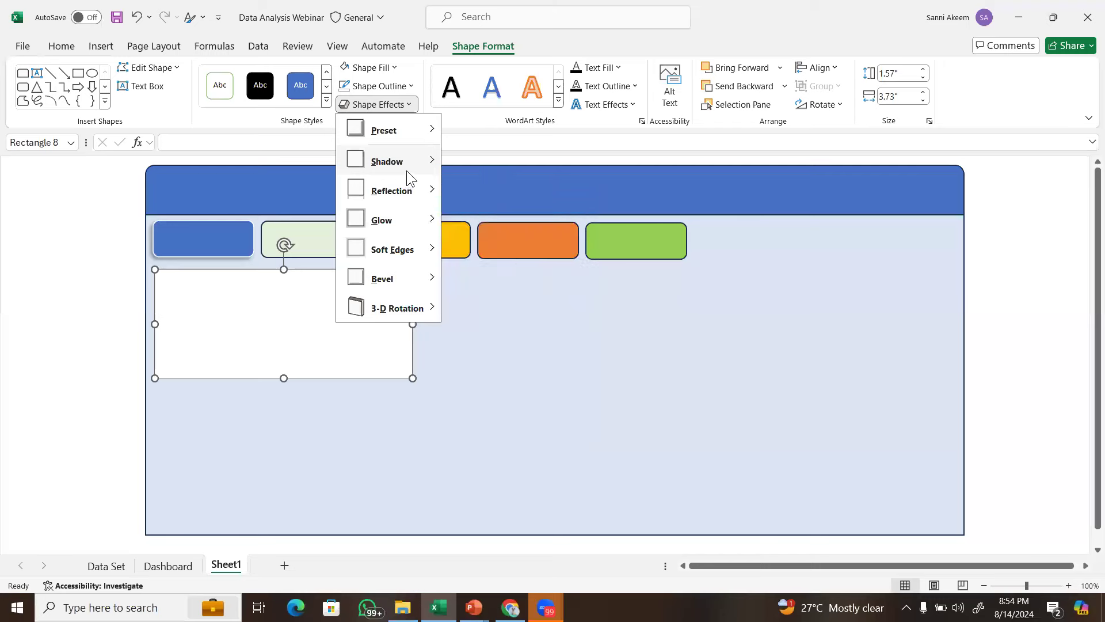
pyautogui.moveTo(407, 171)
pyautogui.click(506, 195)
pyautogui.click(633, 358)
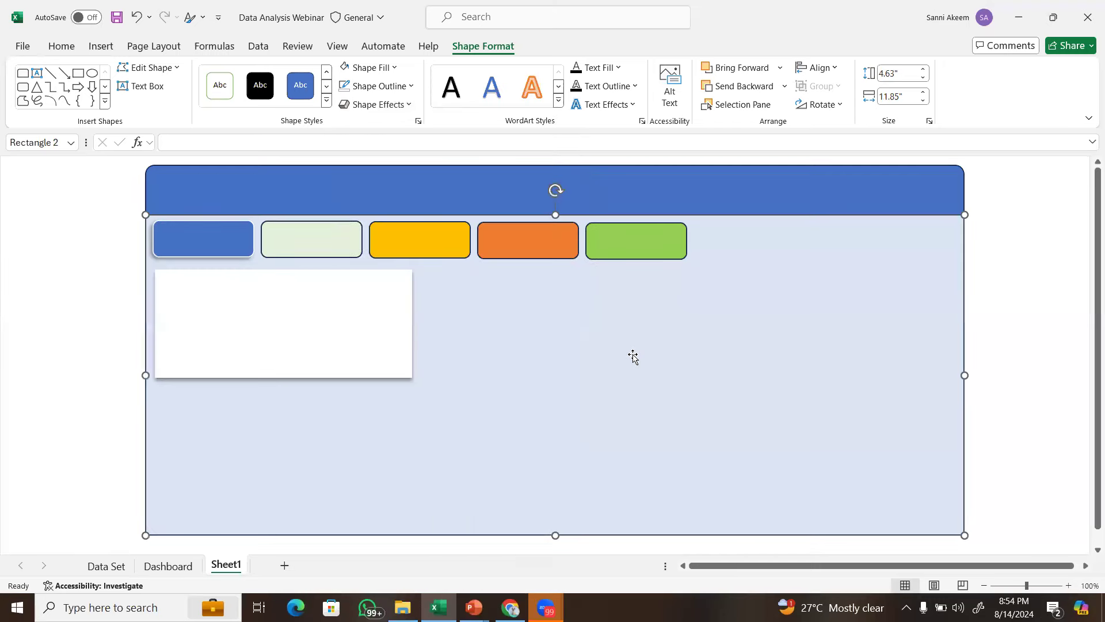
# Examine the arrangement of the white chart panels around the cards on the Dashboard sheet.
pyautogui.click(173, 565)
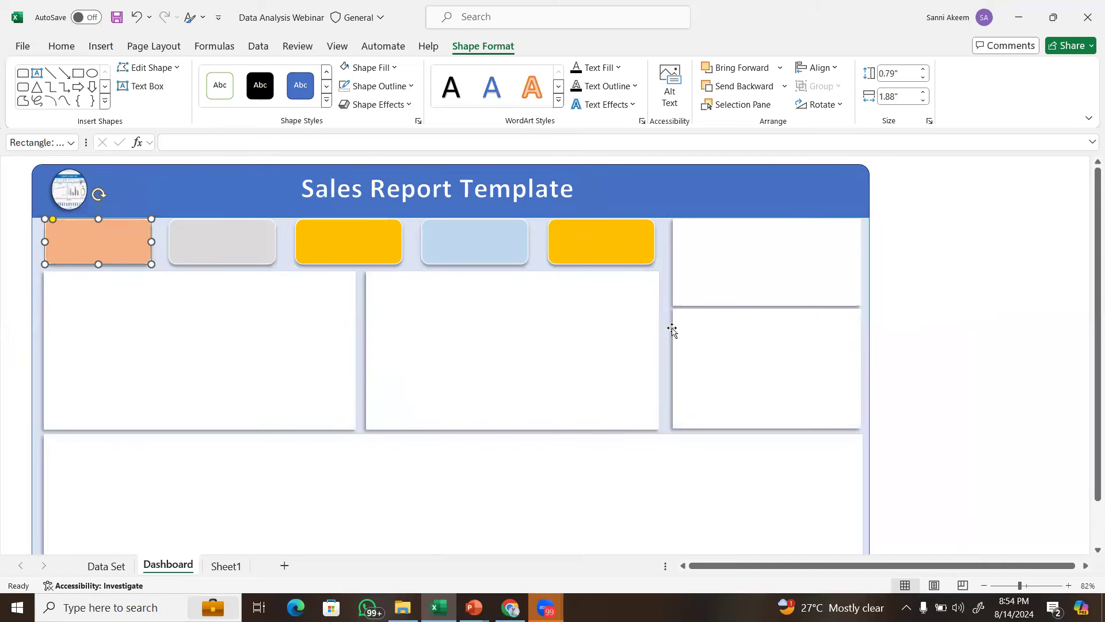
pyautogui.click(494, 322)
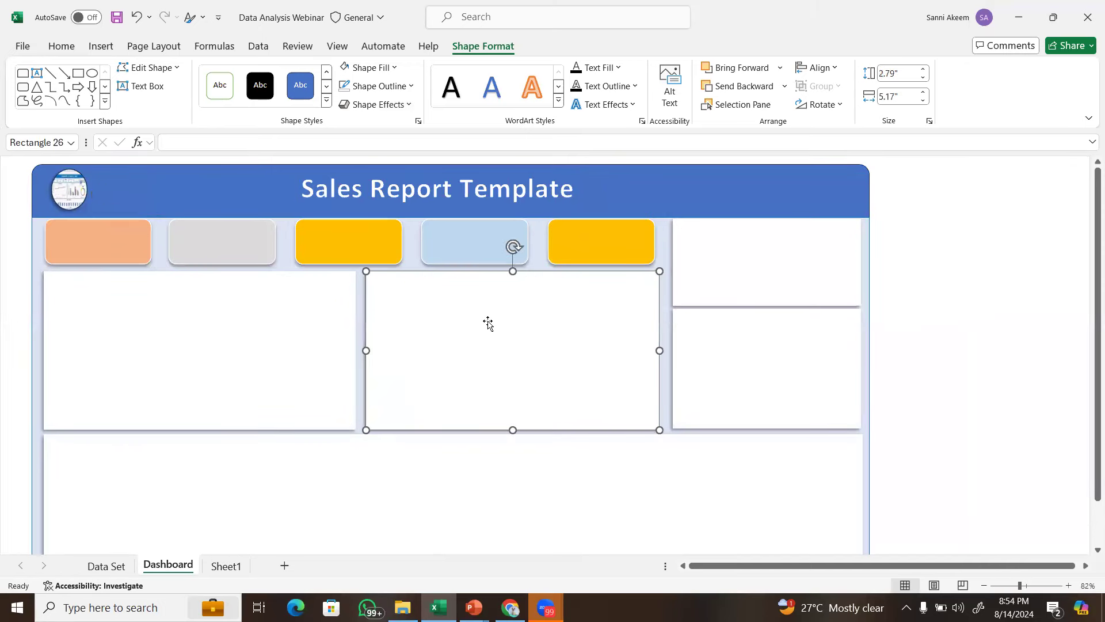
pyautogui.click(284, 345)
pyautogui.click(694, 267)
pyautogui.click(744, 394)
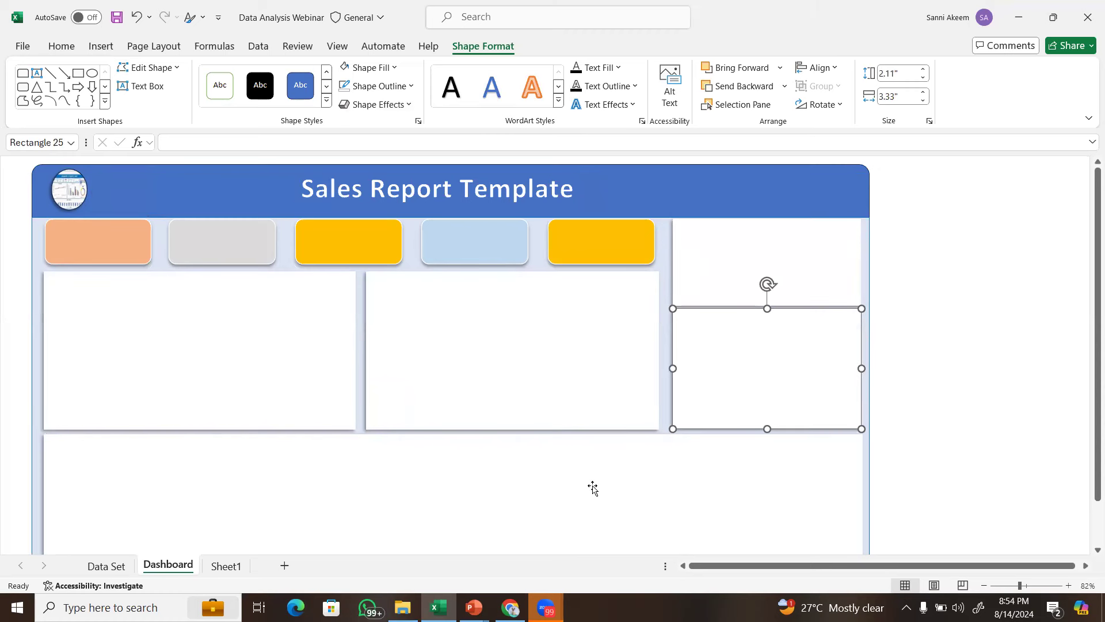
# Review the crash records and their columns on the Data Set sheet.
pyautogui.click(99, 567)
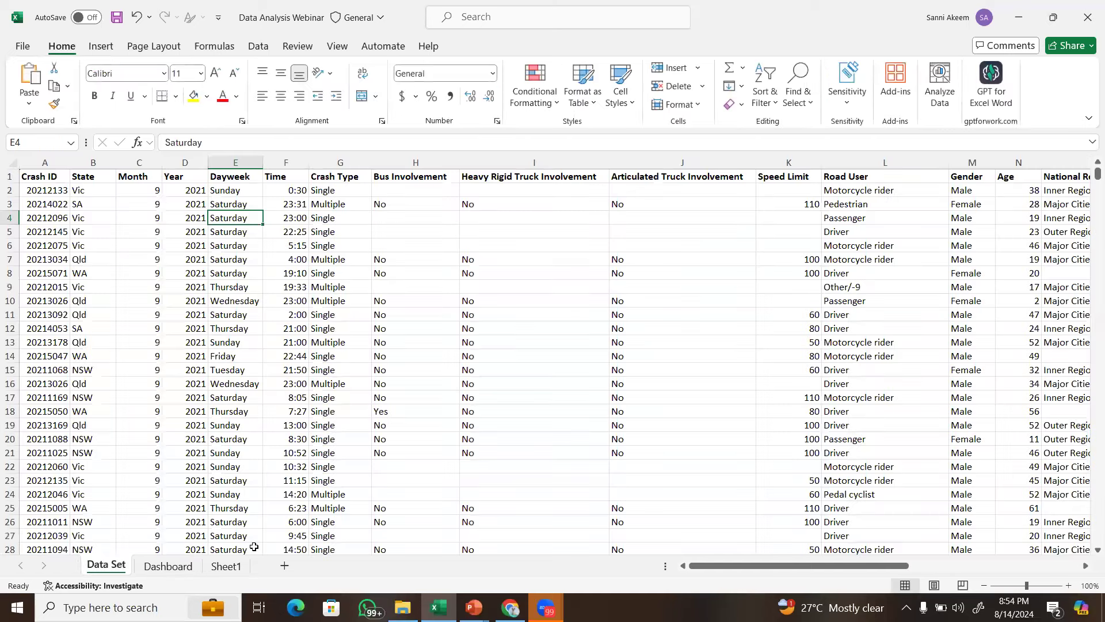
pyautogui.click(670, 437)
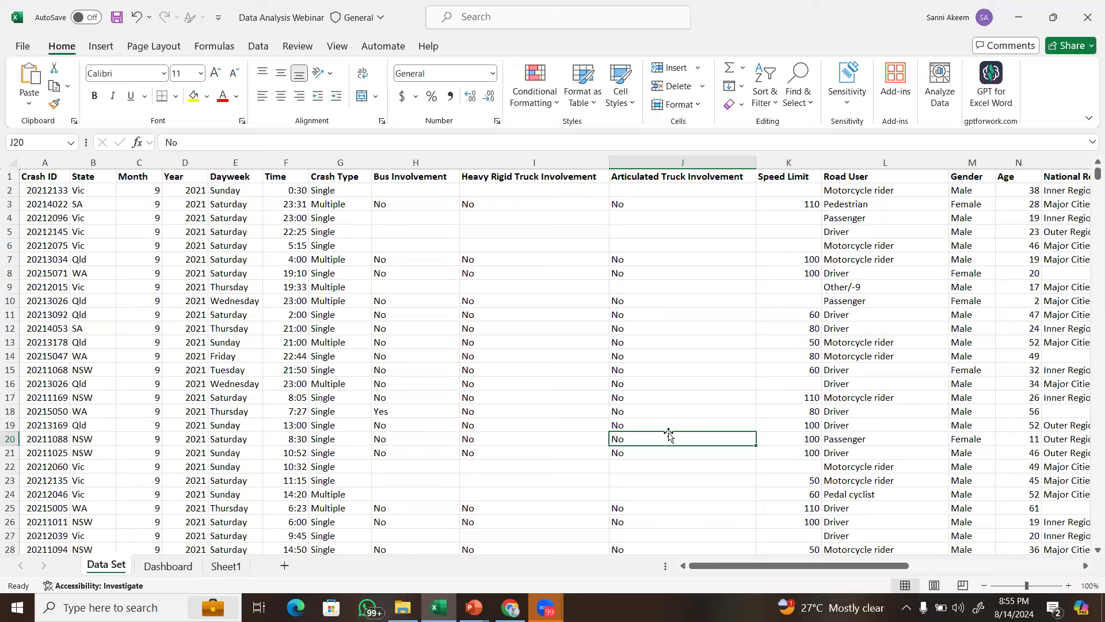
pyautogui.click(401, 391)
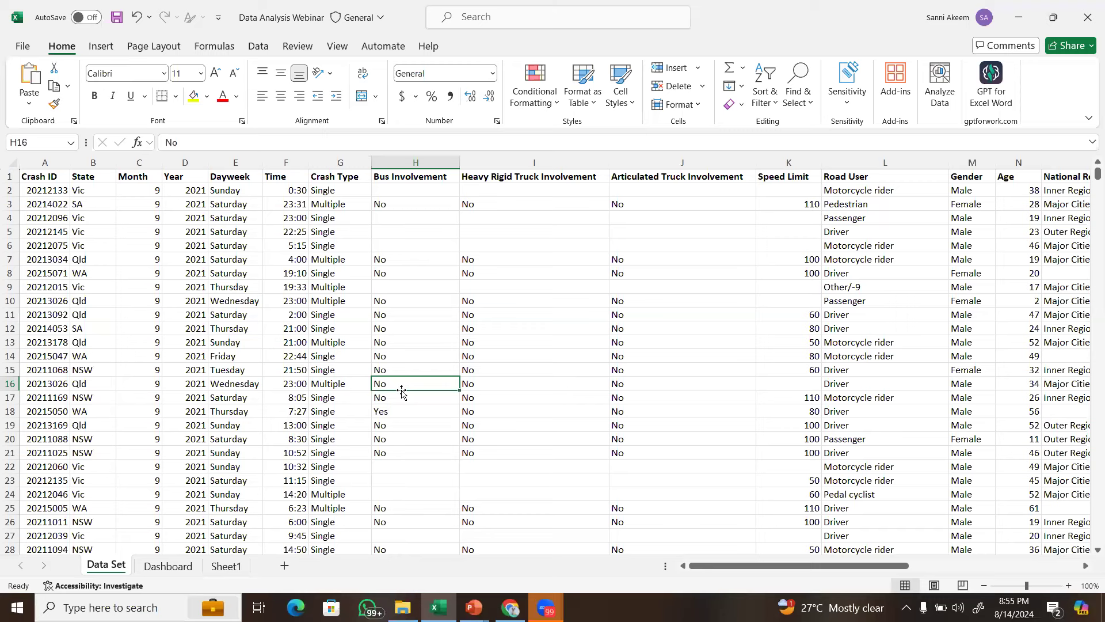
pyautogui.click(218, 327)
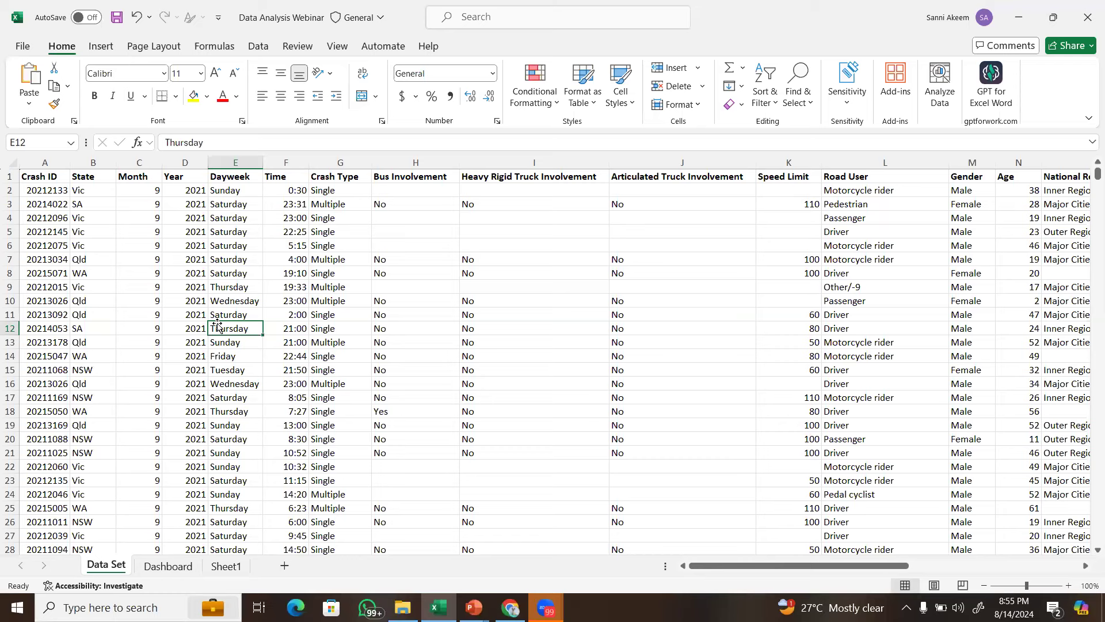
pyautogui.click(251, 228)
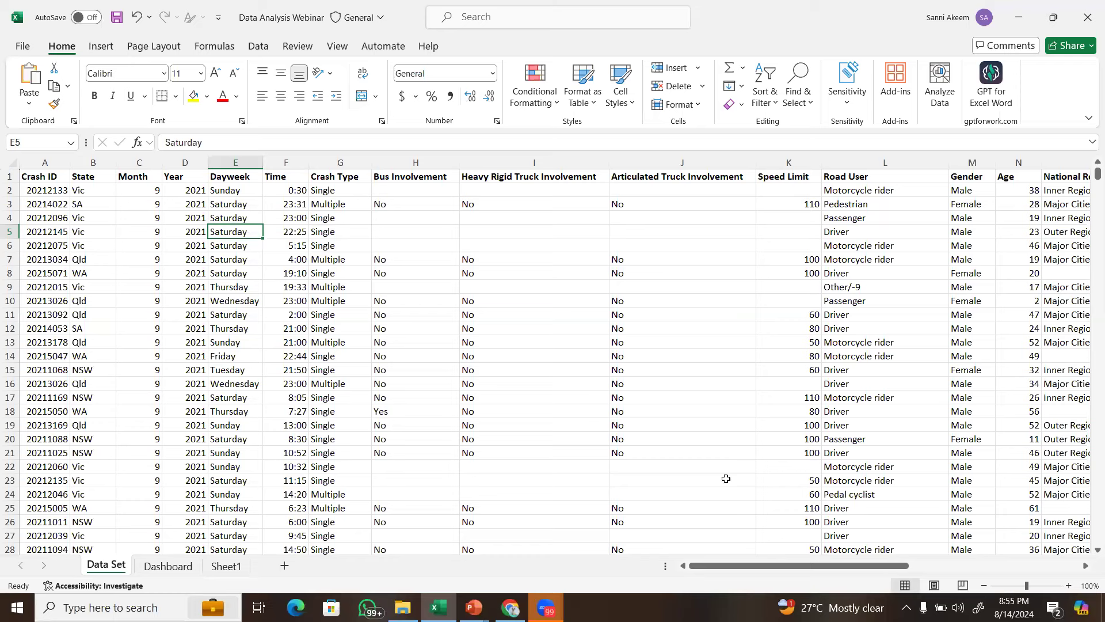
pyautogui.click(243, 412)
# Convert the crash data range A1:W52844 on the Data Set sheet into a table with headers.
pyautogui.click(239, 330)
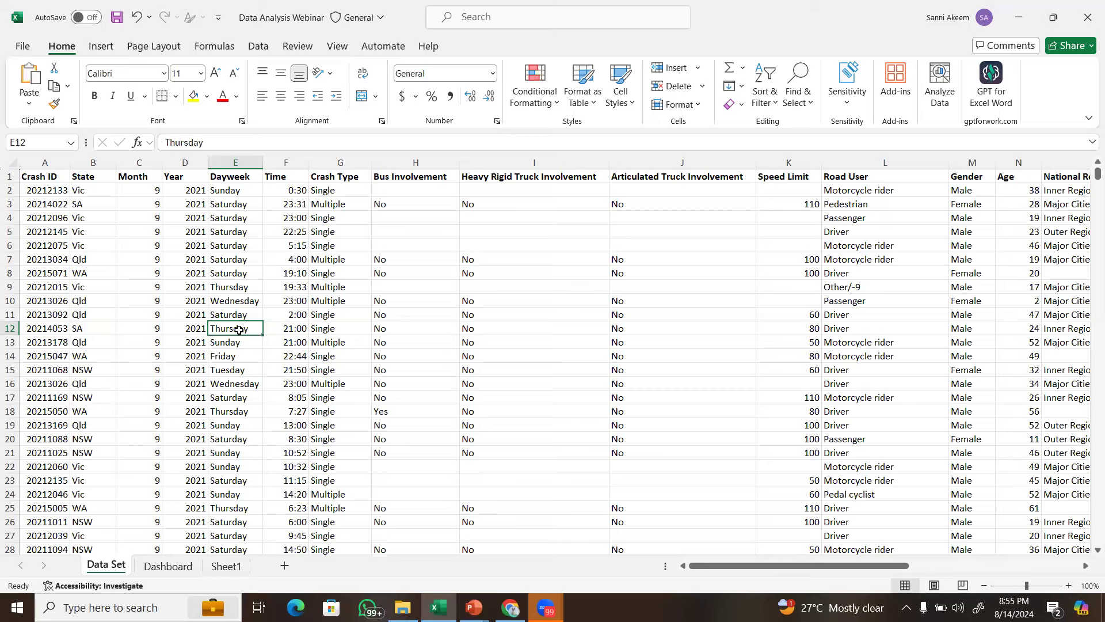
pyautogui.click(107, 48)
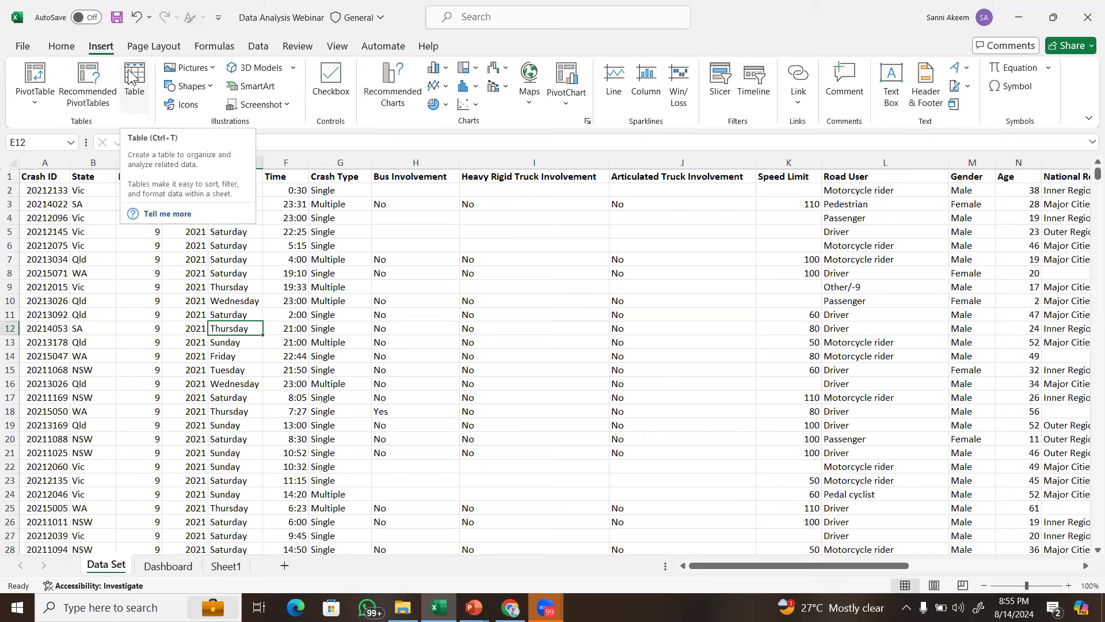
pyautogui.click(132, 76)
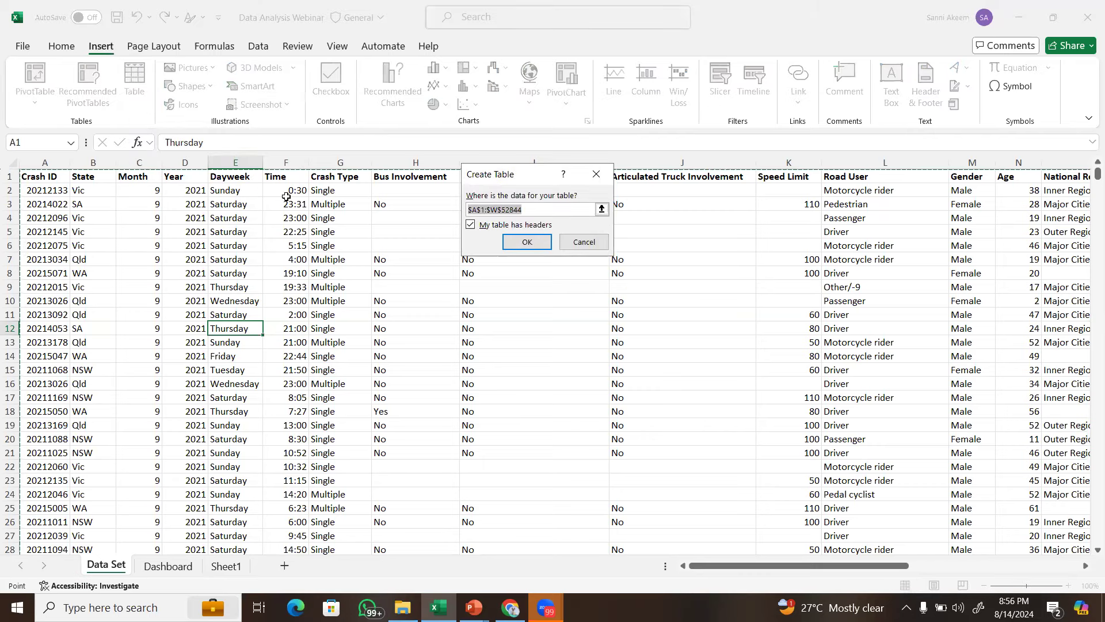
pyautogui.click(527, 242)
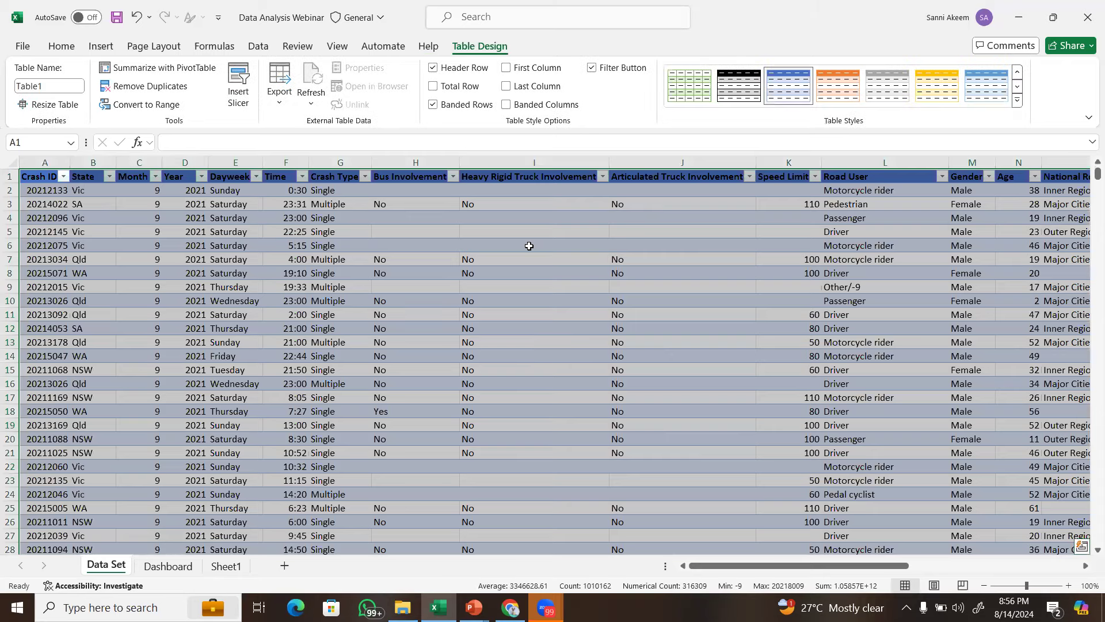
pyautogui.click(529, 246)
pyautogui.click(339, 245)
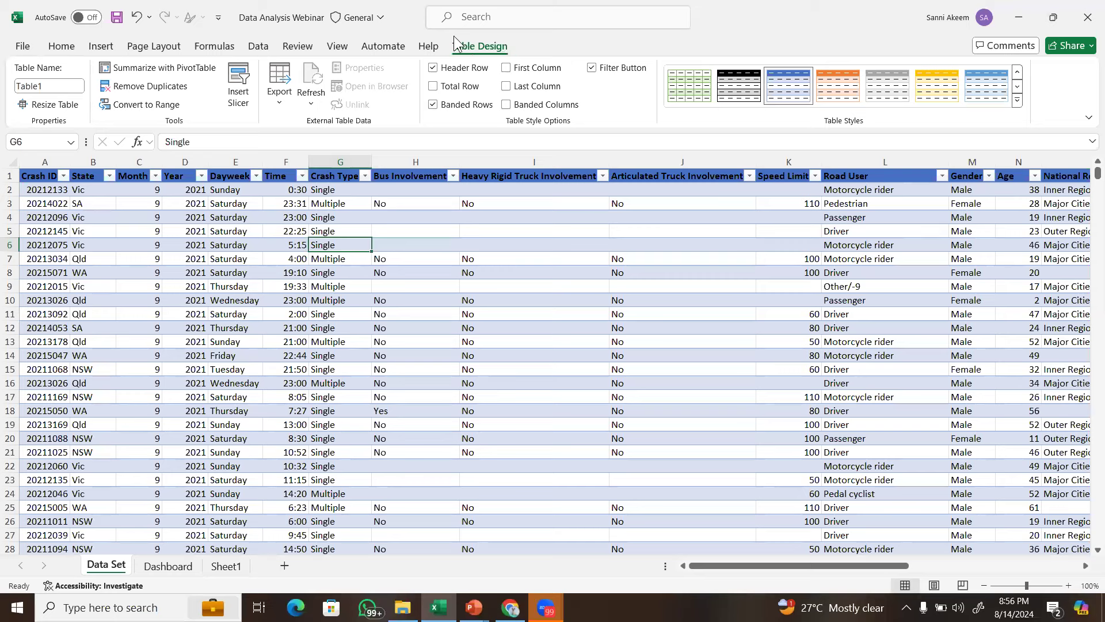
pyautogui.press('Left')
pyautogui.press('Left')
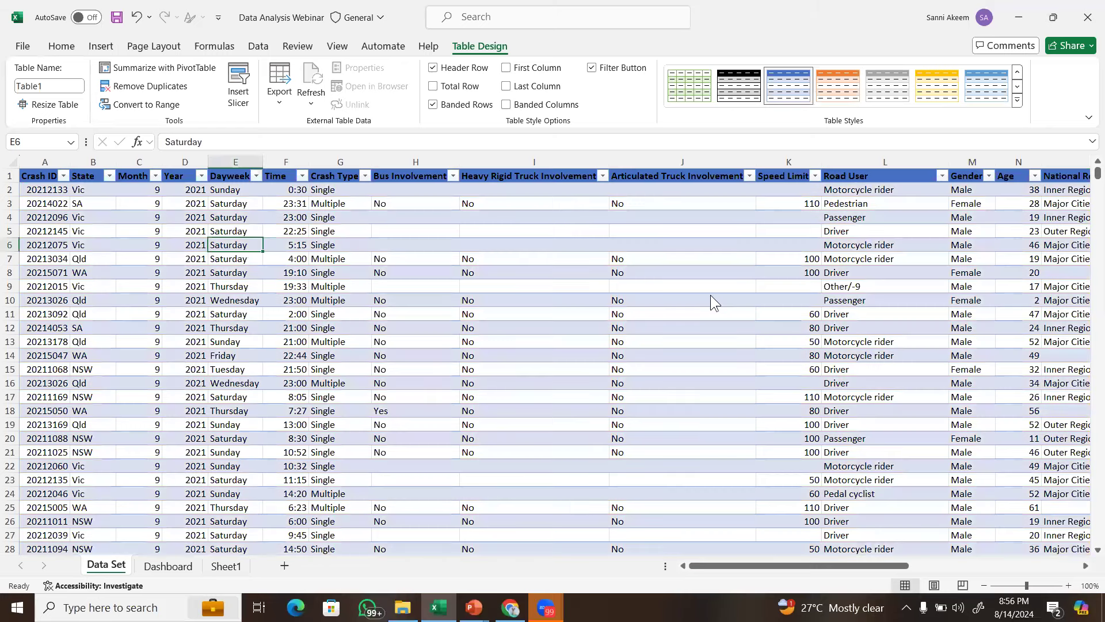
pyautogui.click(712, 296)
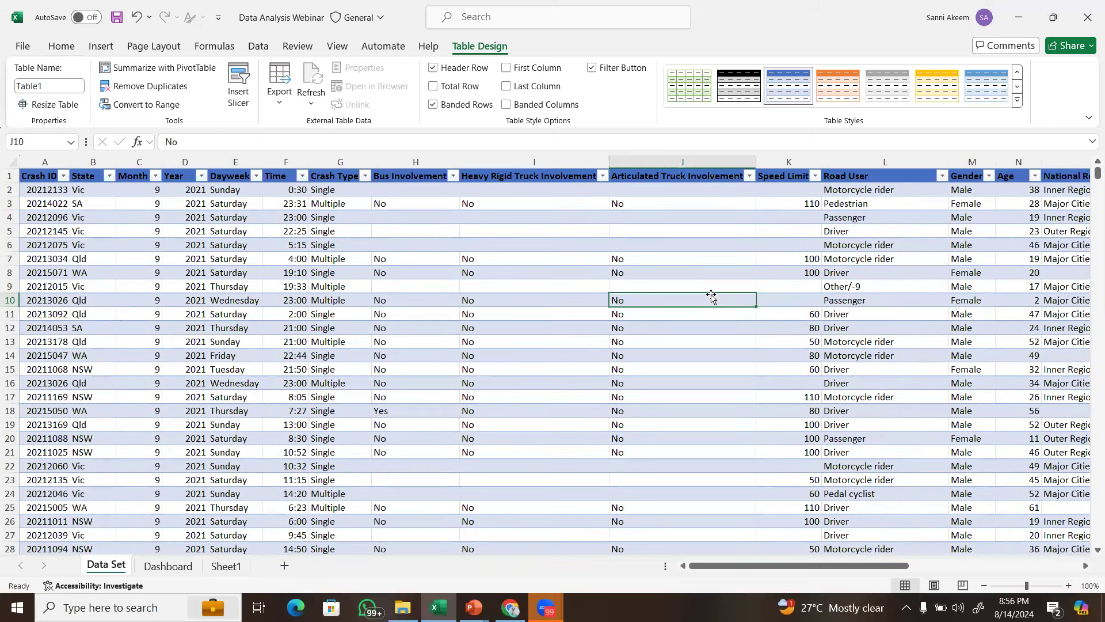
pyautogui.click(433, 261)
pyautogui.click(336, 243)
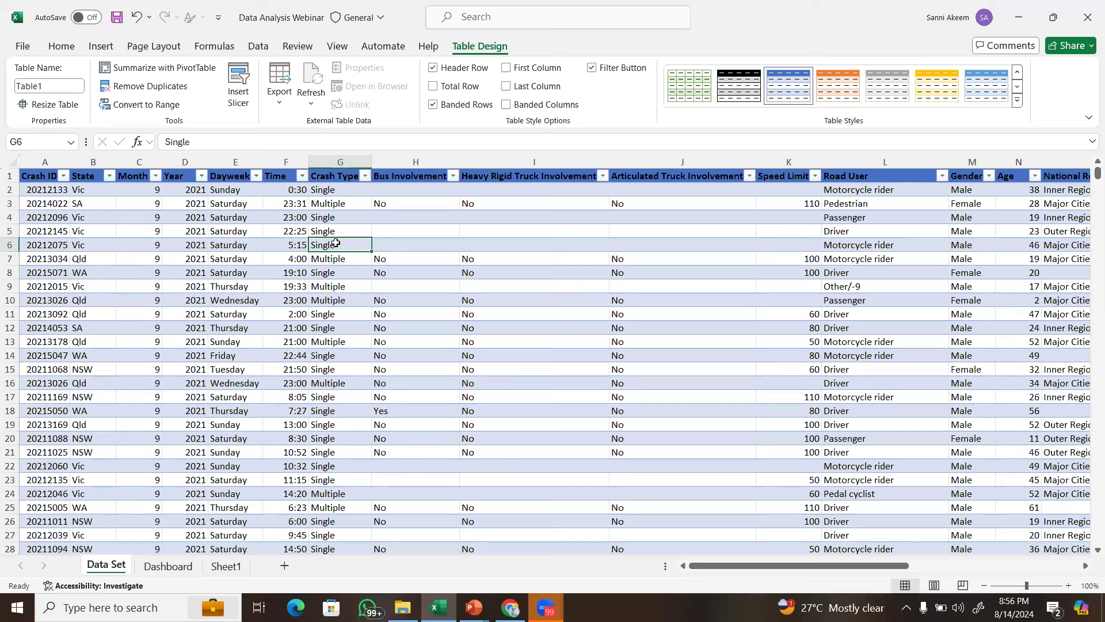
pyautogui.click(366, 218)
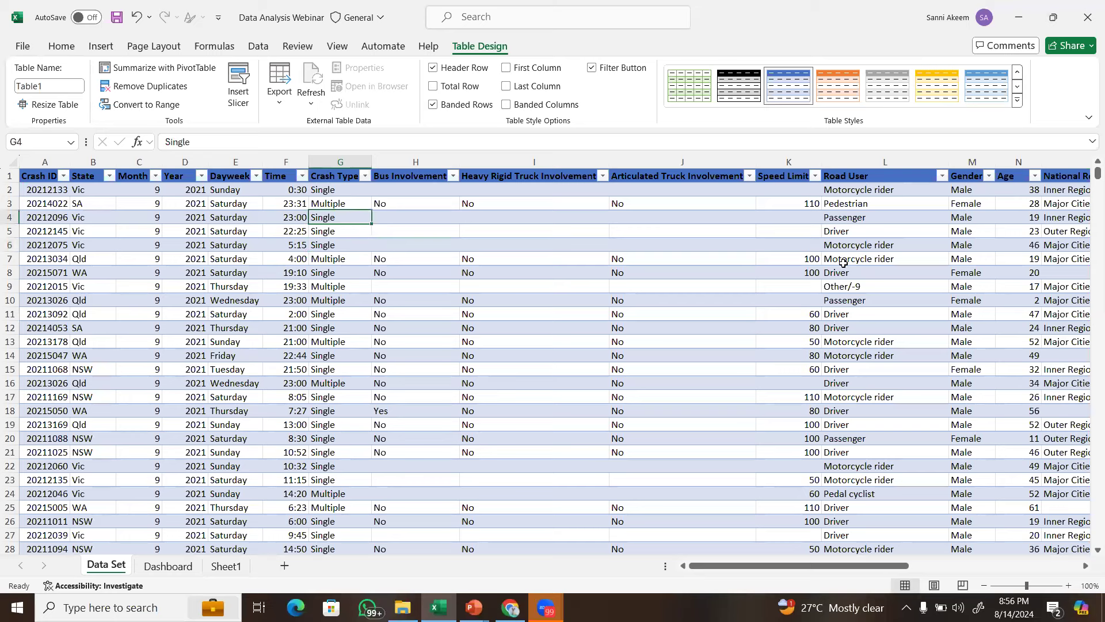
pyautogui.click(377, 384)
pyautogui.click(177, 278)
pyautogui.click(239, 243)
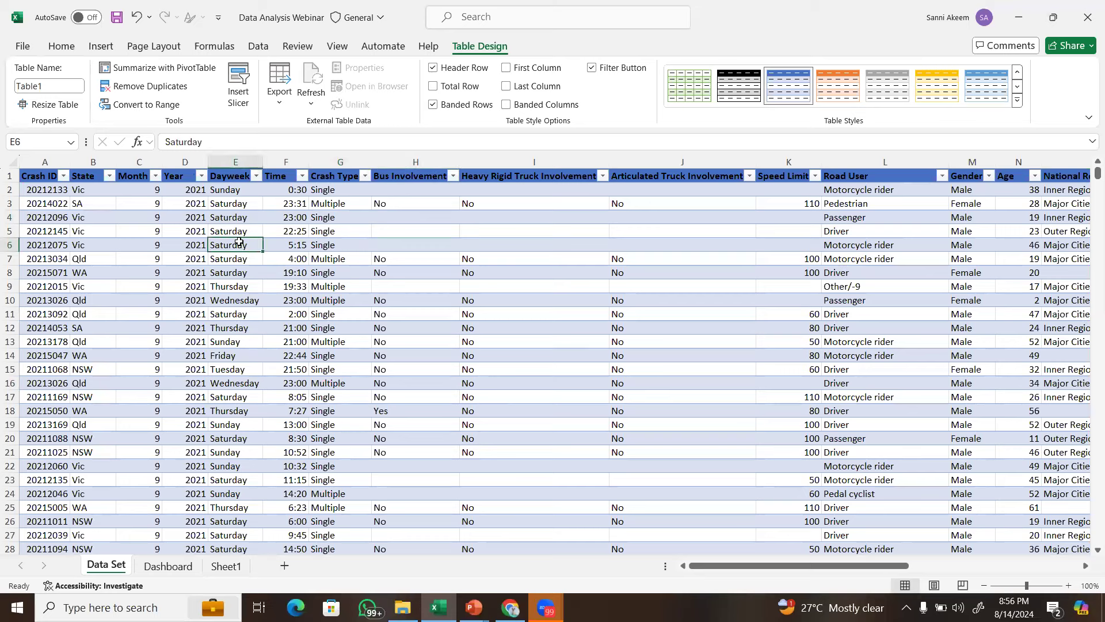
# Undo the table conversion on the Data Set sheet, and convert the range A1:W52844 into a table with headers again.
pyautogui.hotkey('ctrl', 'z')
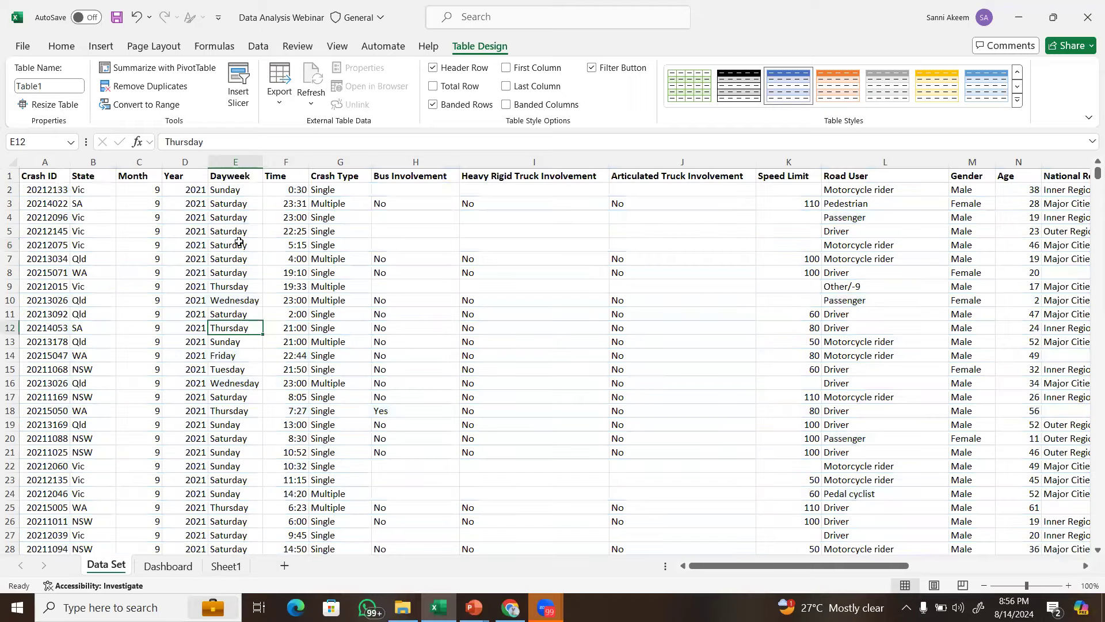
pyautogui.click(239, 242)
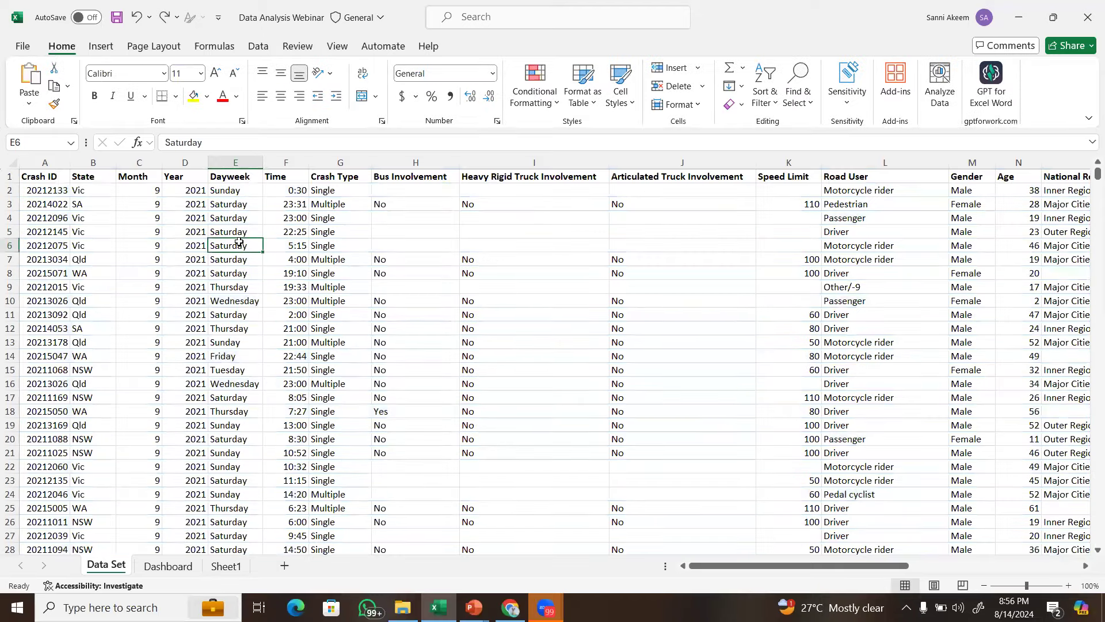
pyautogui.click(102, 50)
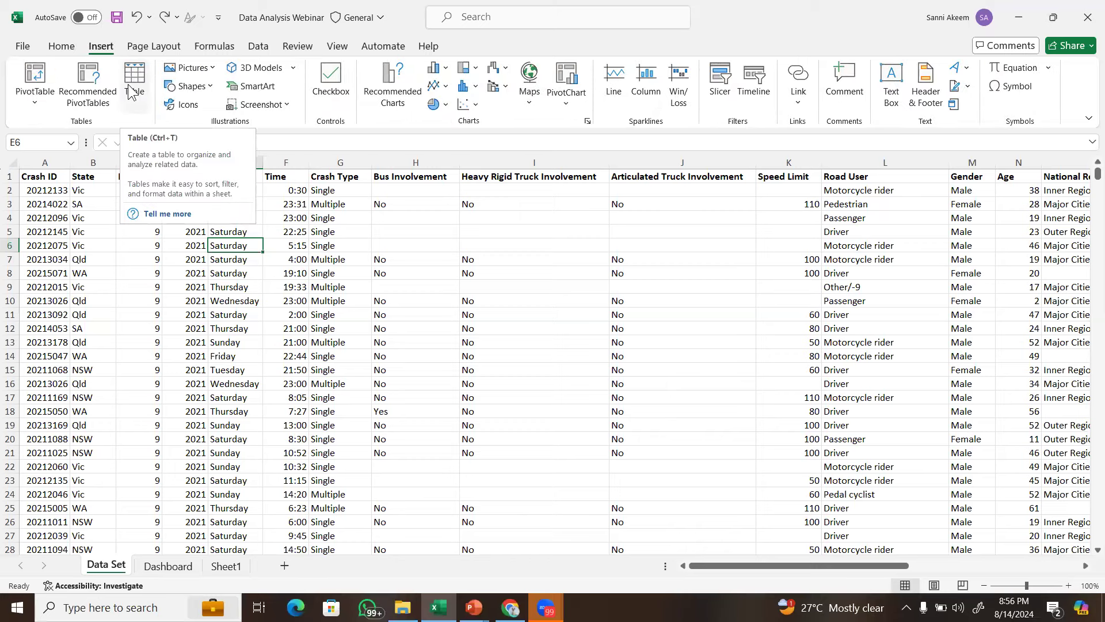
pyautogui.click(301, 316)
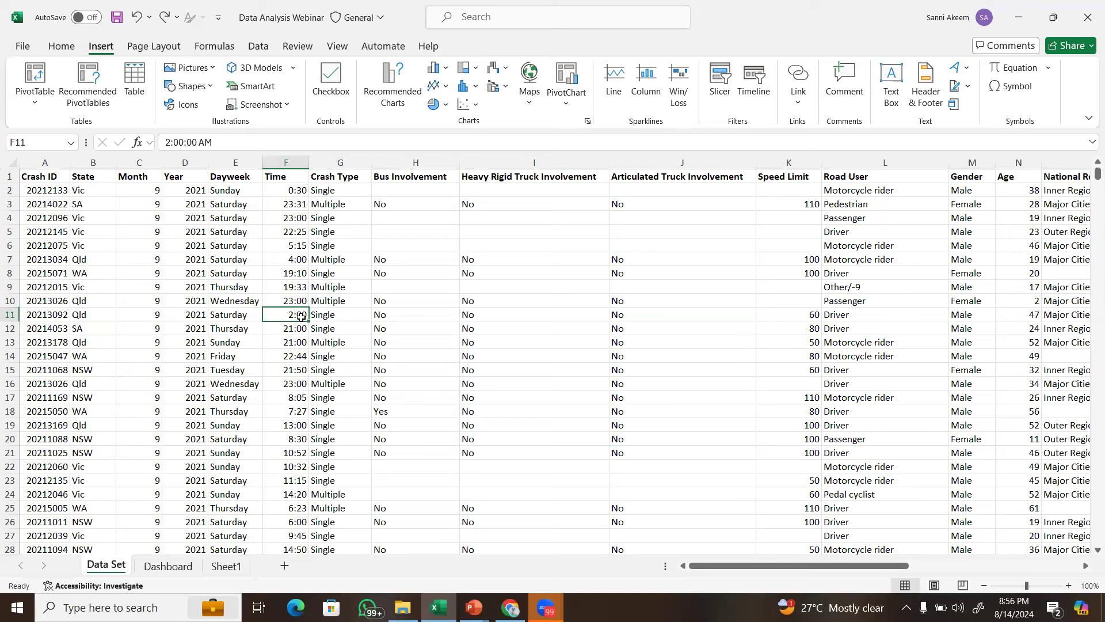
pyautogui.hotkey('ctrl', 't')
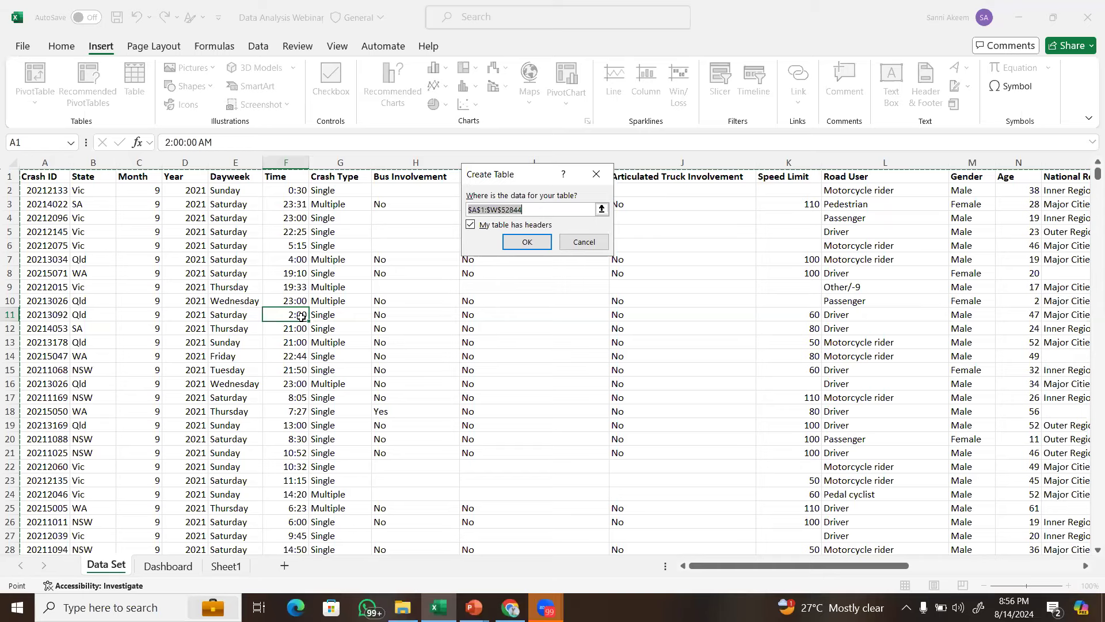
pyautogui.press('Return')
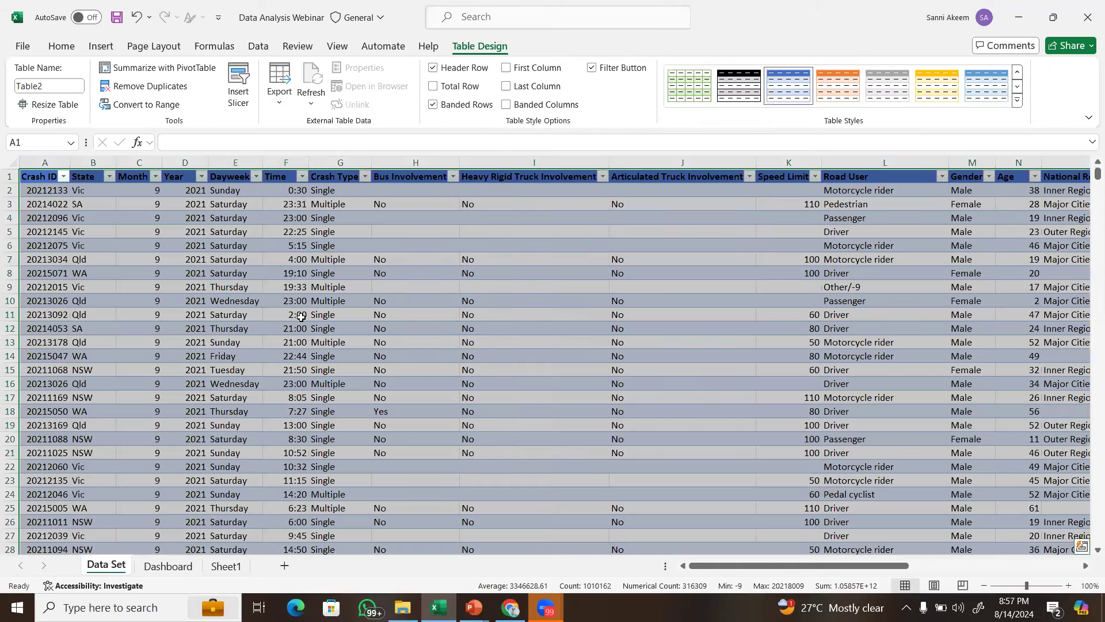
pyautogui.click(301, 317)
# Summarize the crash data table with a PivotTable placed on a new worksheet.
pyautogui.click(236, 285)
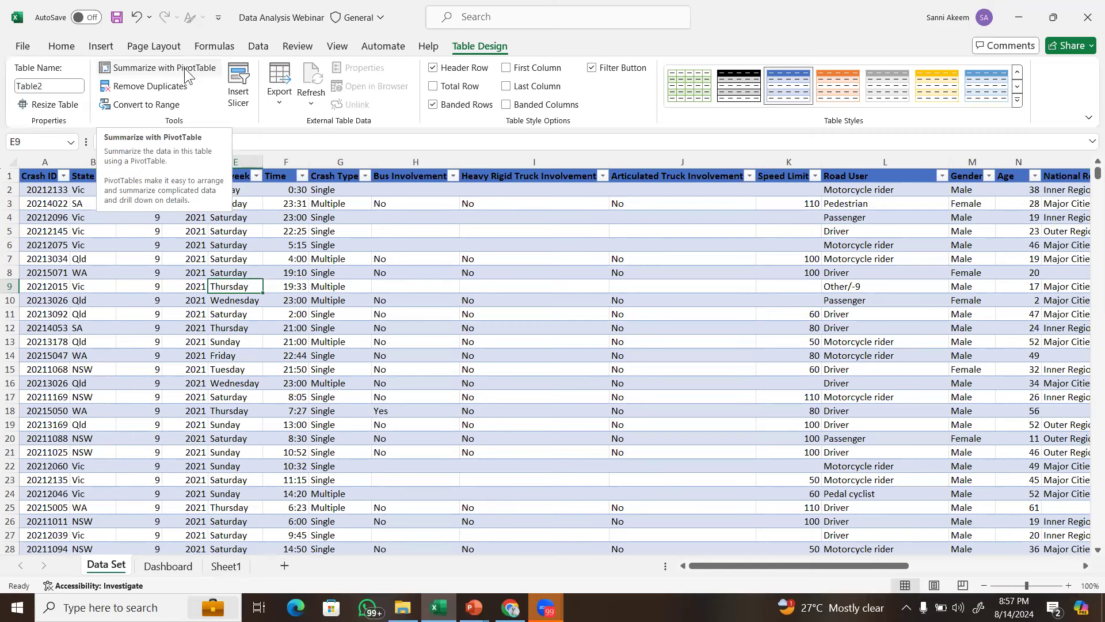
pyautogui.click(185, 71)
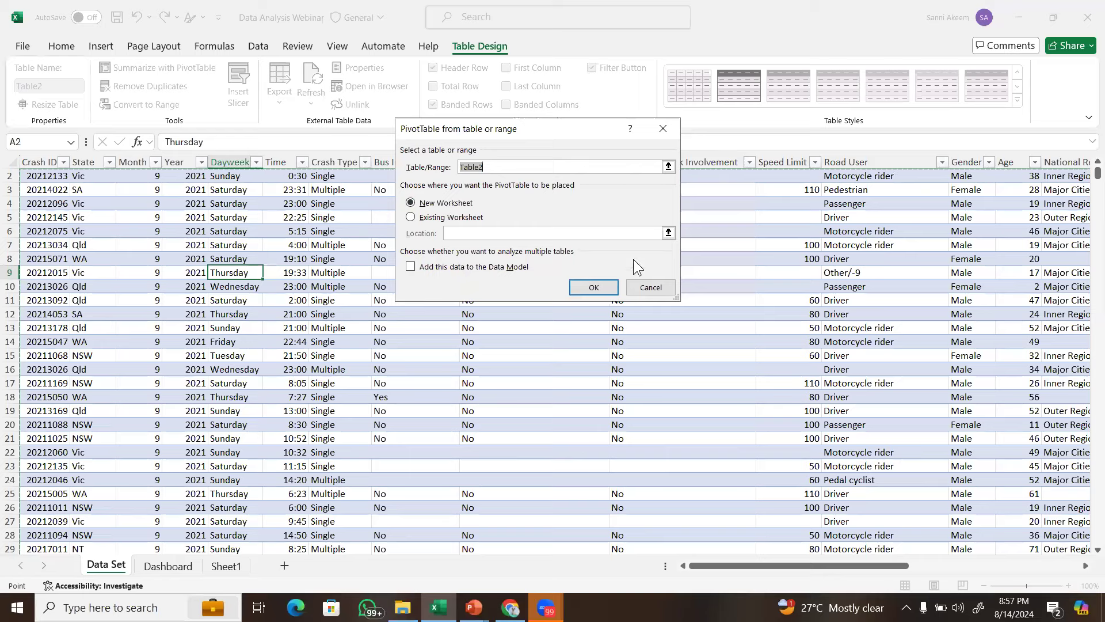
pyautogui.click(595, 288)
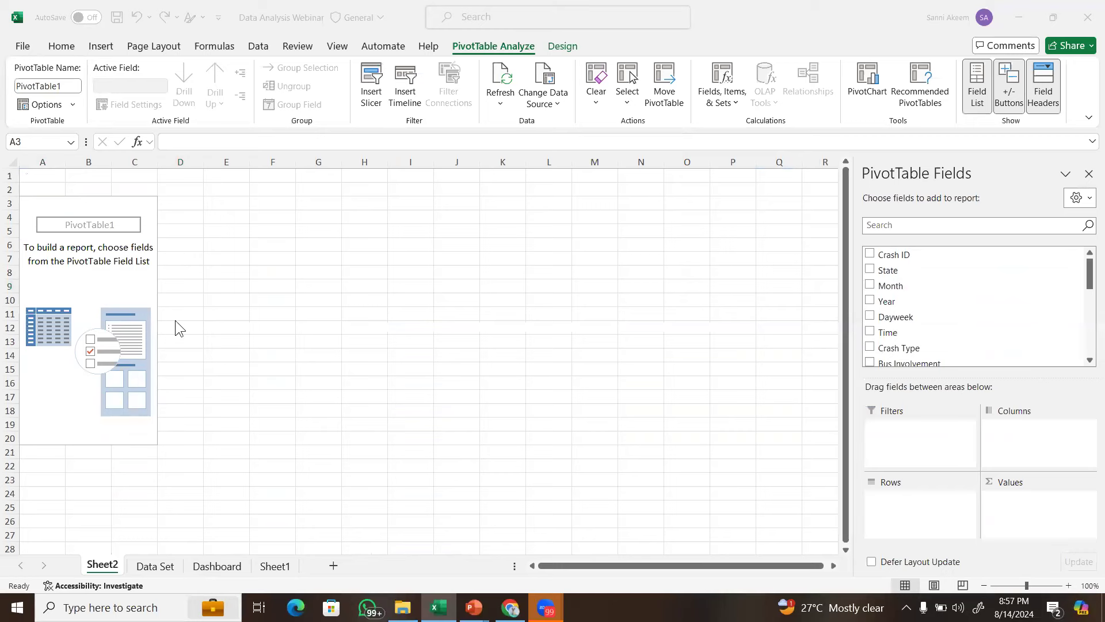
# Review the weekday entries in the Dayweek column on the Data Set sheet.
pyautogui.click(153, 567)
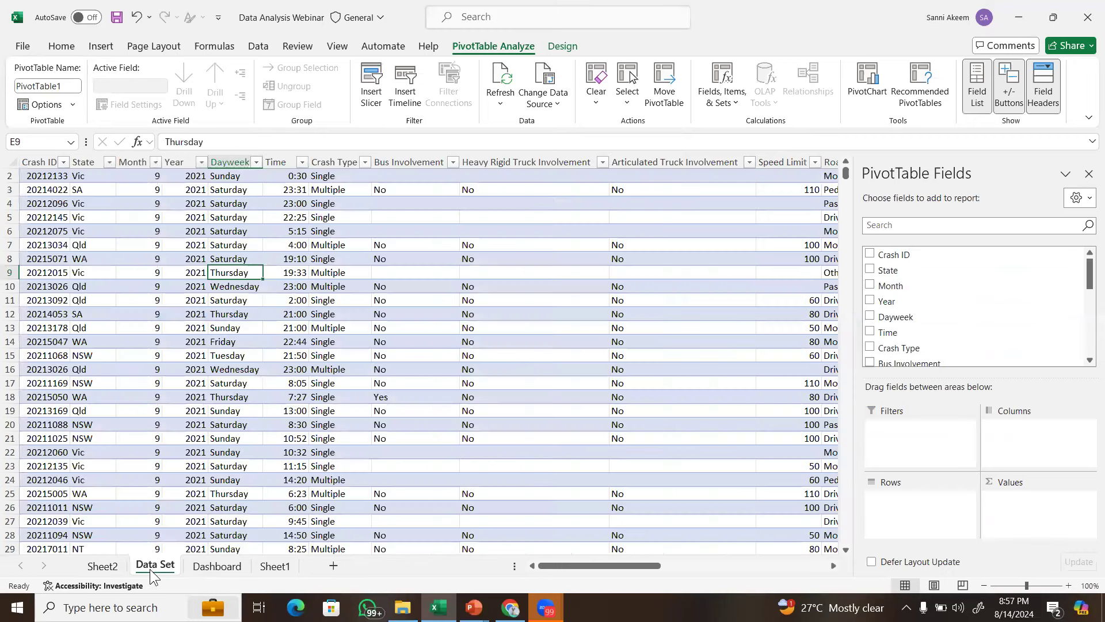
pyautogui.click(235, 299)
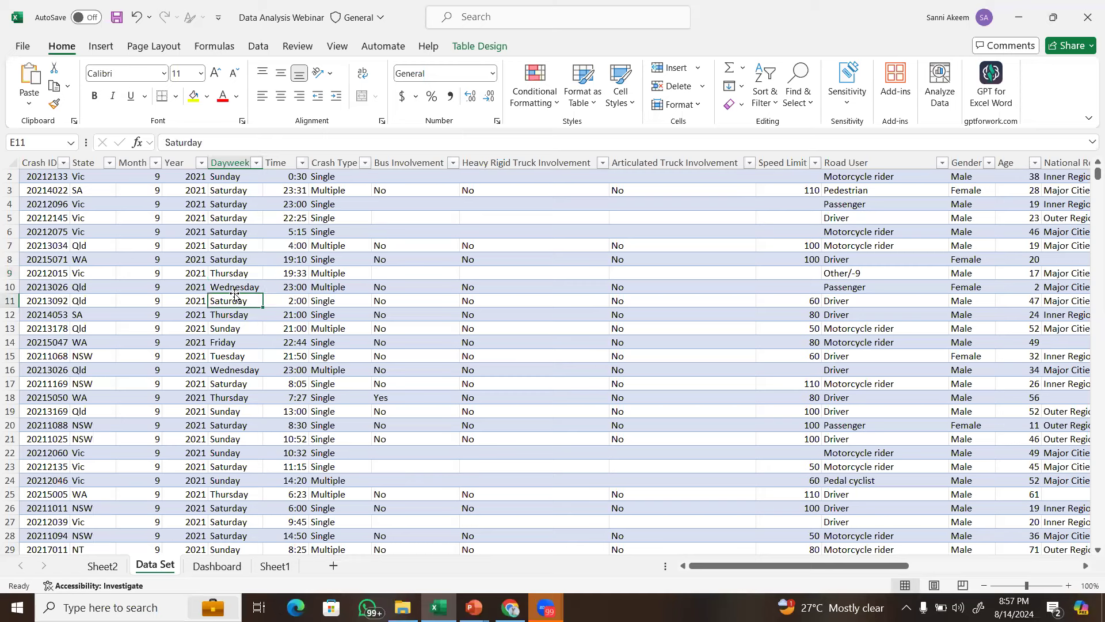
pyautogui.click(232, 153)
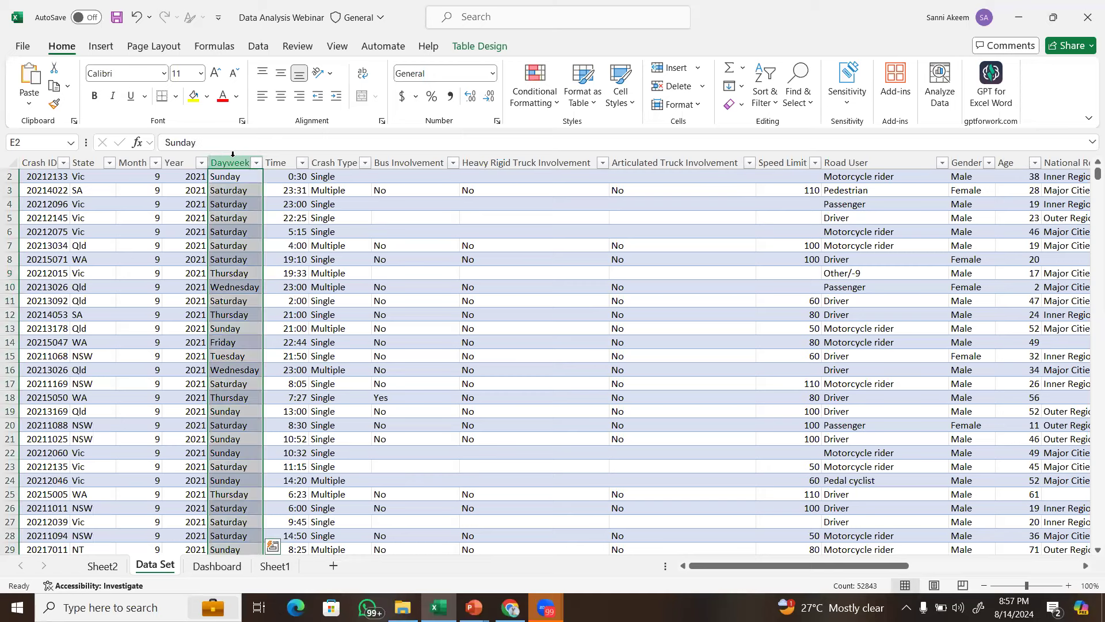
pyautogui.click(232, 176)
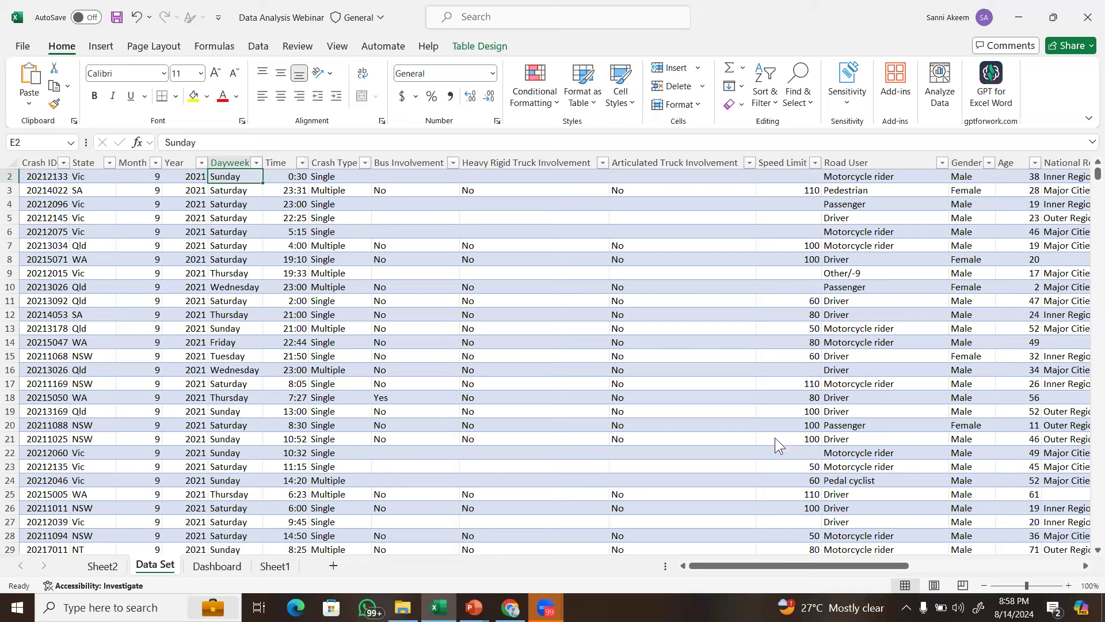
pyautogui.click(233, 299)
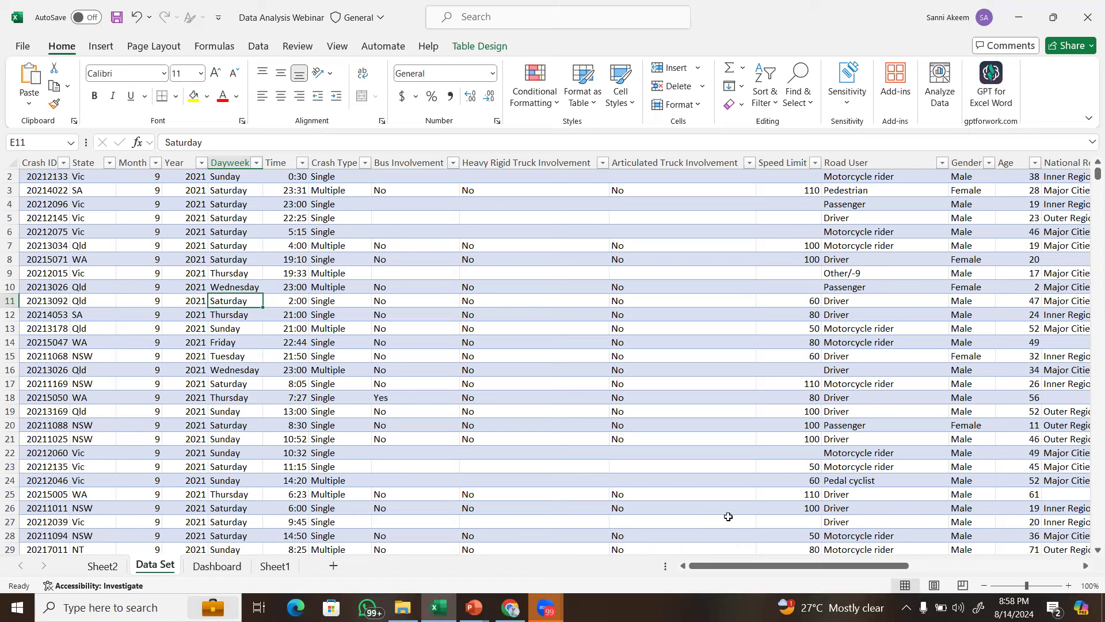
pyautogui.click(246, 346)
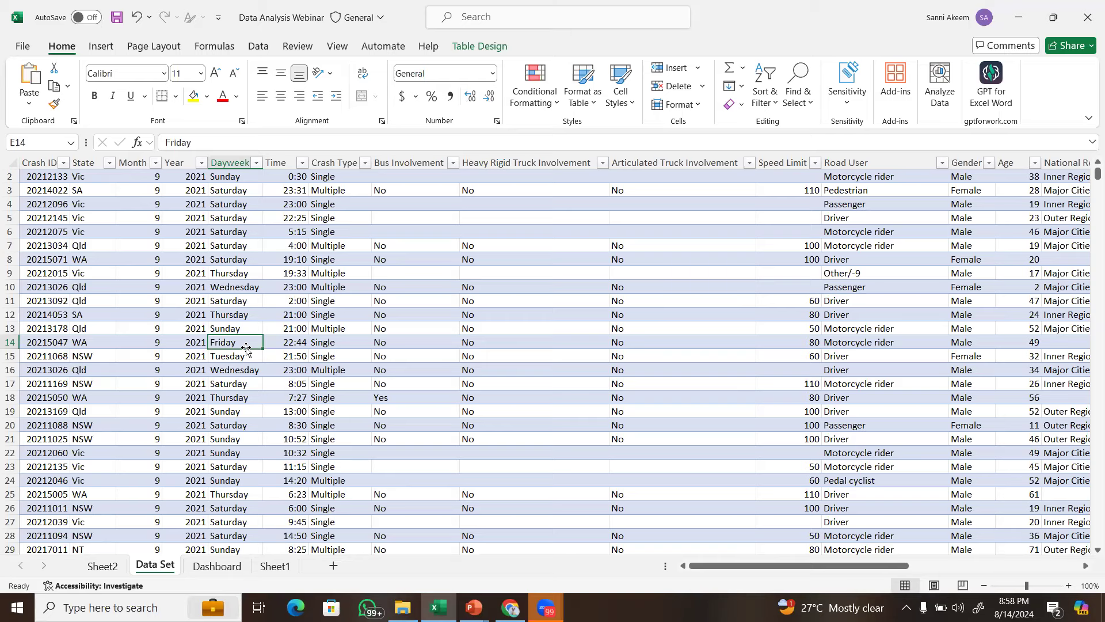
pyautogui.click(233, 301)
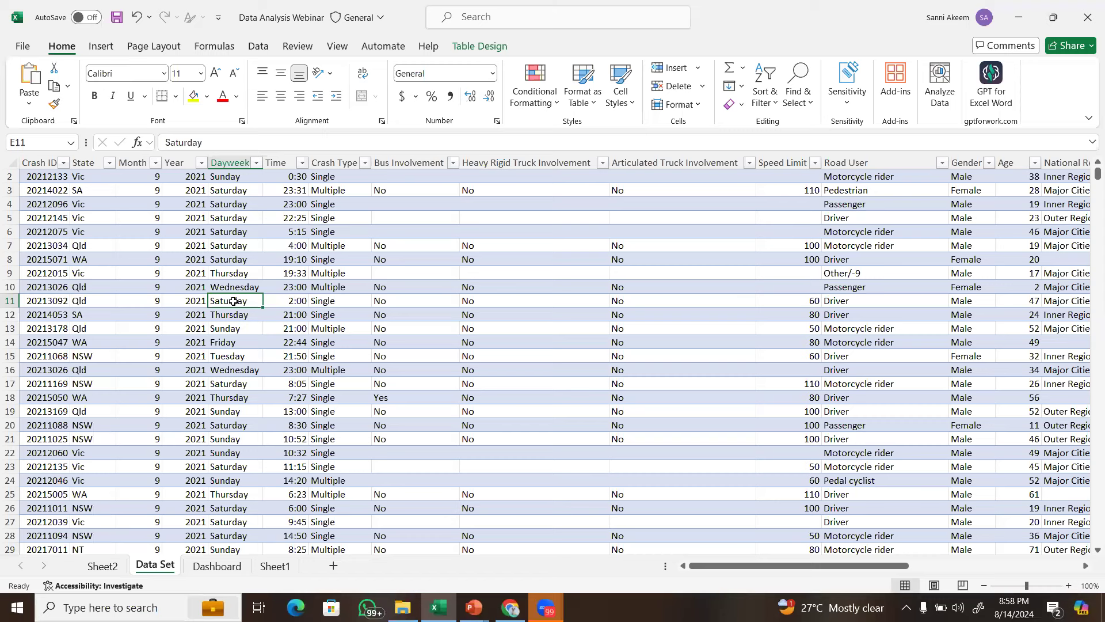
pyautogui.click(241, 222)
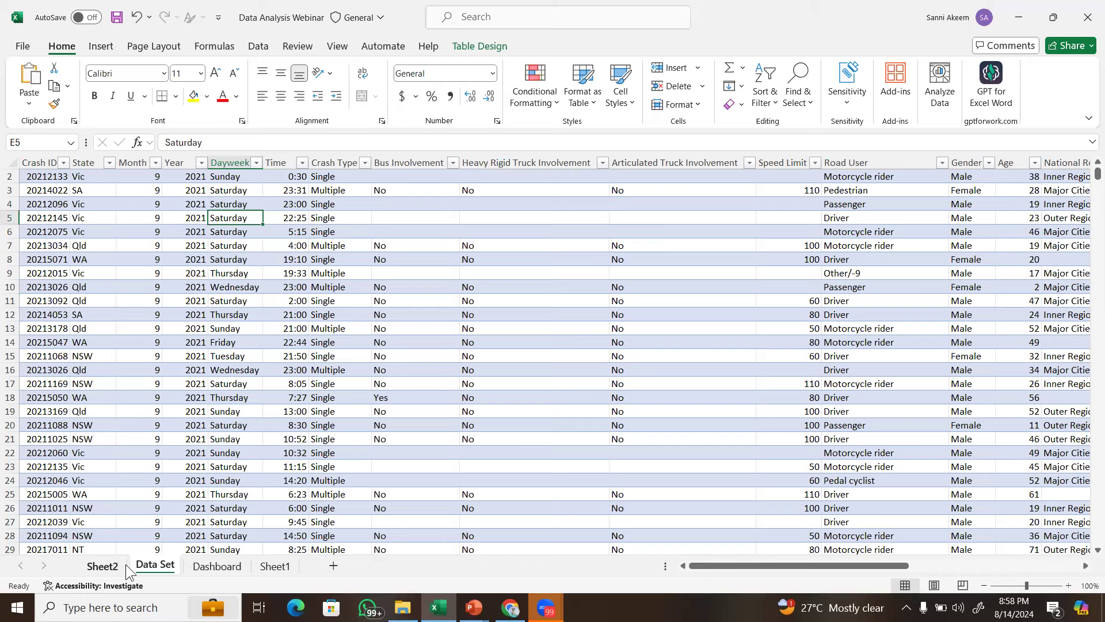
# Add the Dayweek field to both Rows and Values of the PivotTable on Sheet2 to count crash records per weekday.
pyautogui.click(102, 565)
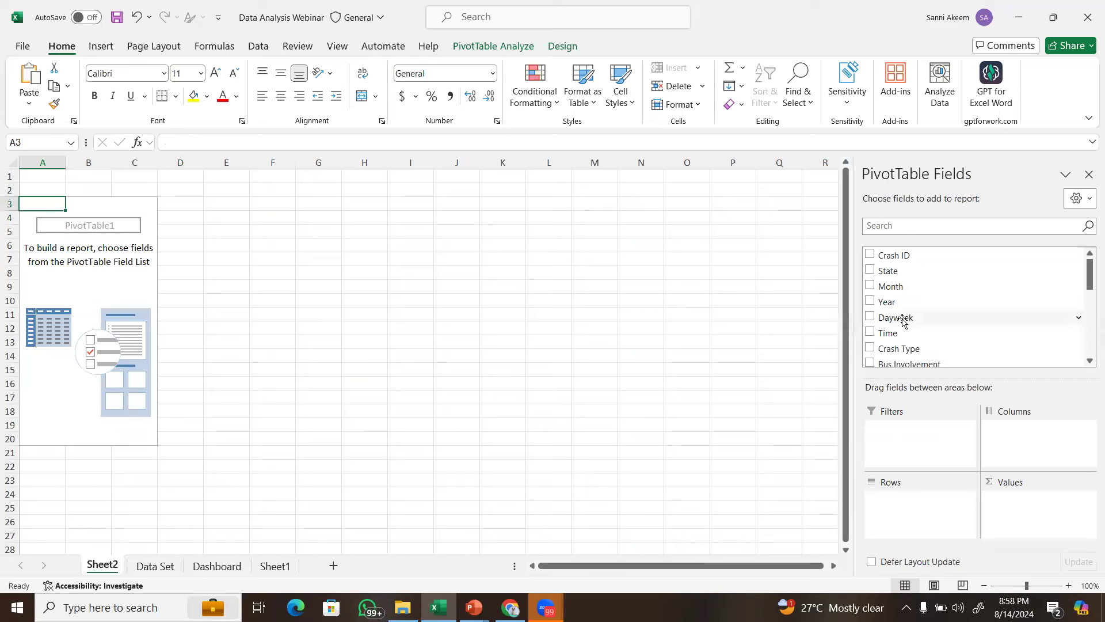
pyautogui.moveTo(903, 321); pyautogui.dragTo(917, 507)
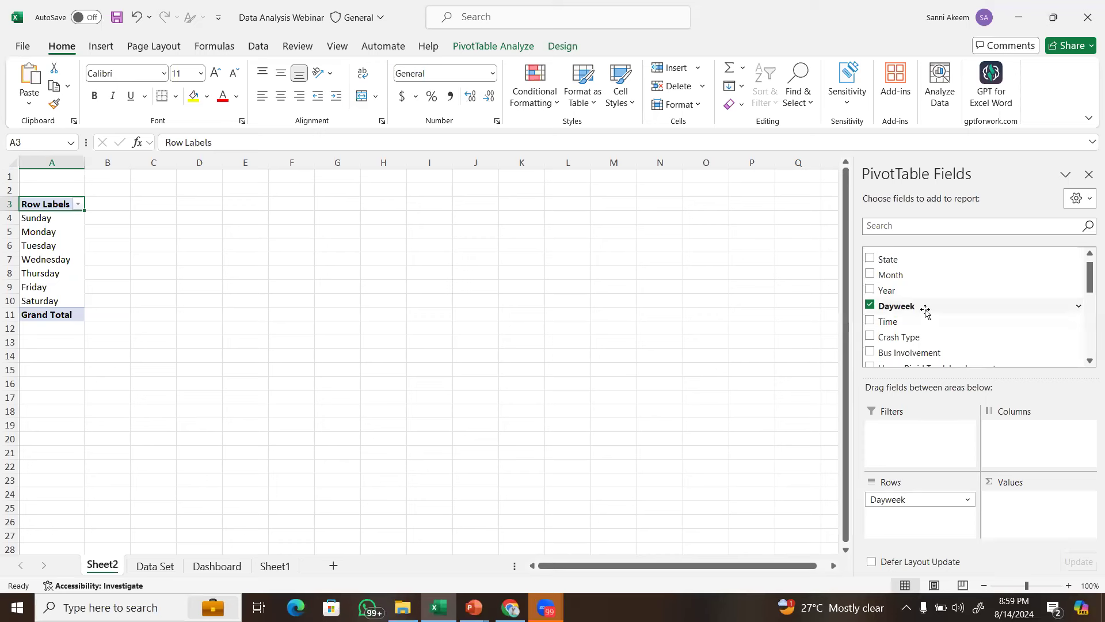
pyautogui.moveTo(925, 312); pyautogui.dragTo(1039, 510)
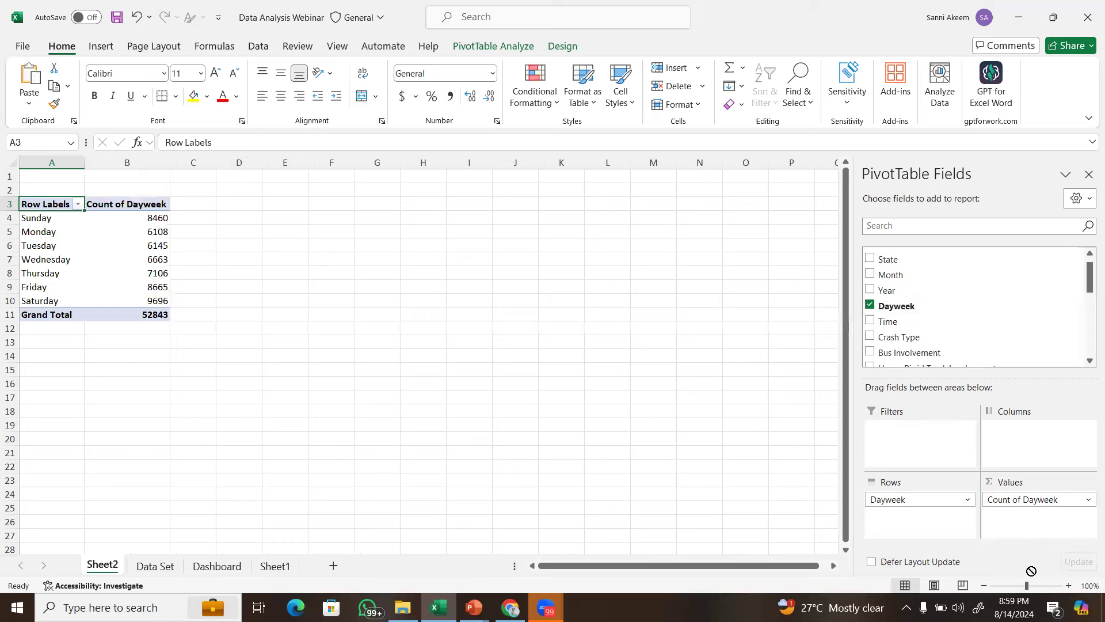
# Sort the PivotTable's Count of Dayweek values from largest to smallest.
pyautogui.click(148, 233)
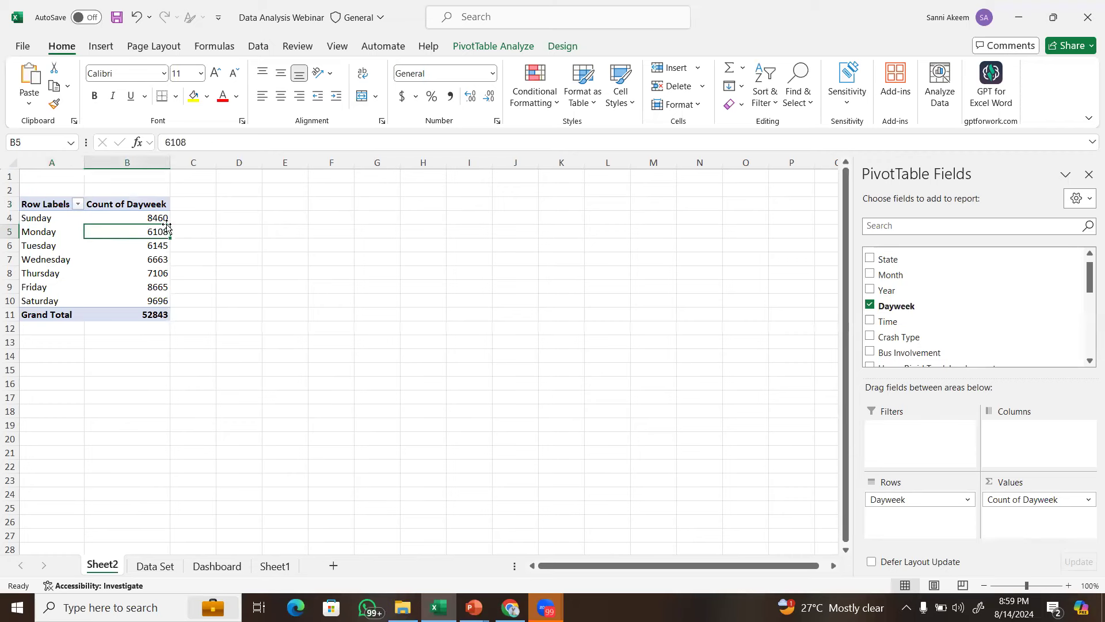
pyautogui.click(151, 216)
pyautogui.rightClick(149, 215)
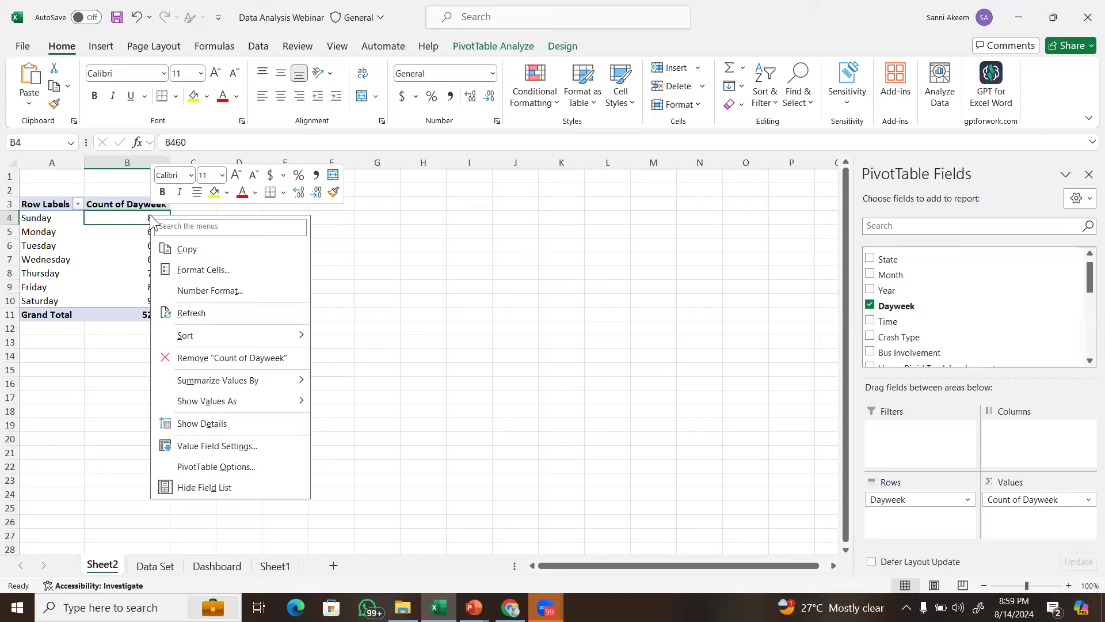
pyautogui.moveTo(236, 336)
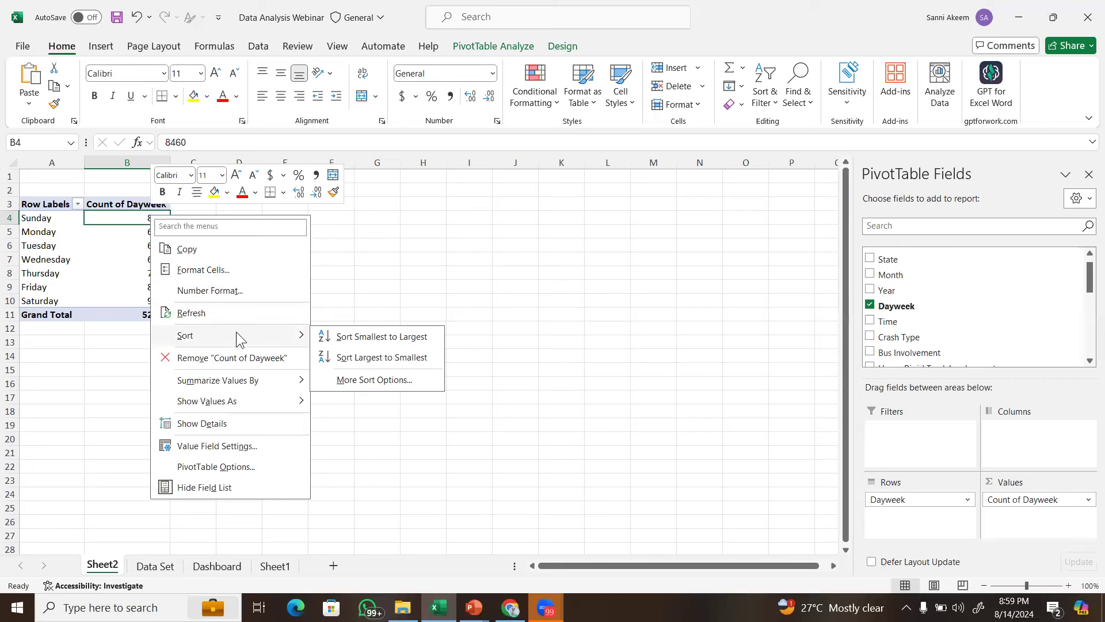
pyautogui.click(413, 357)
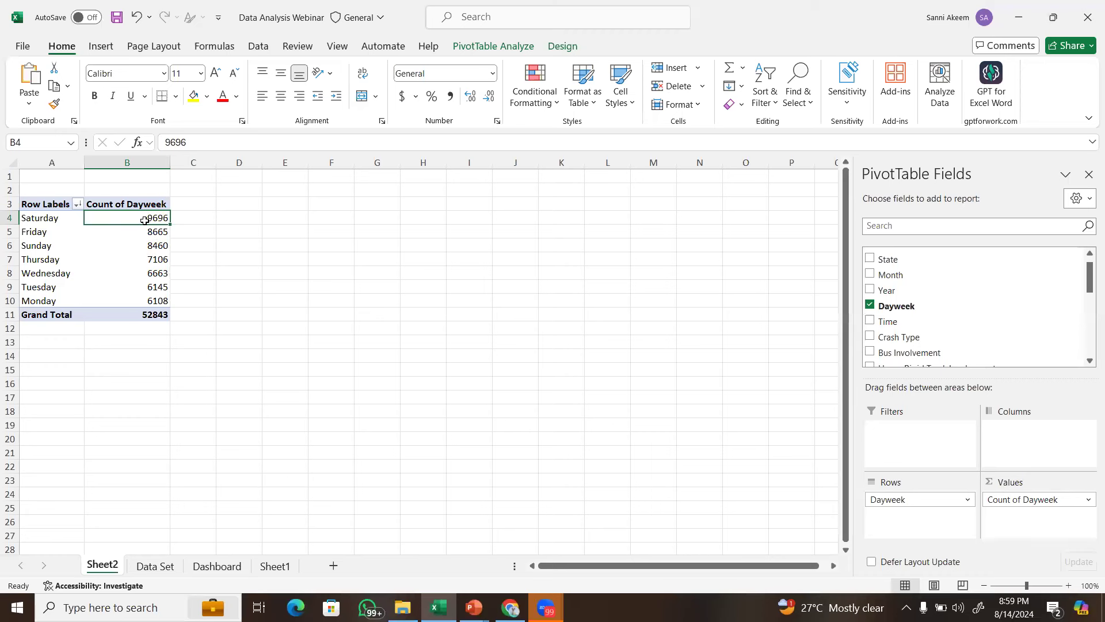
# Examine the sorted counts for each day of the week in the PivotTable.
pyautogui.click(142, 256)
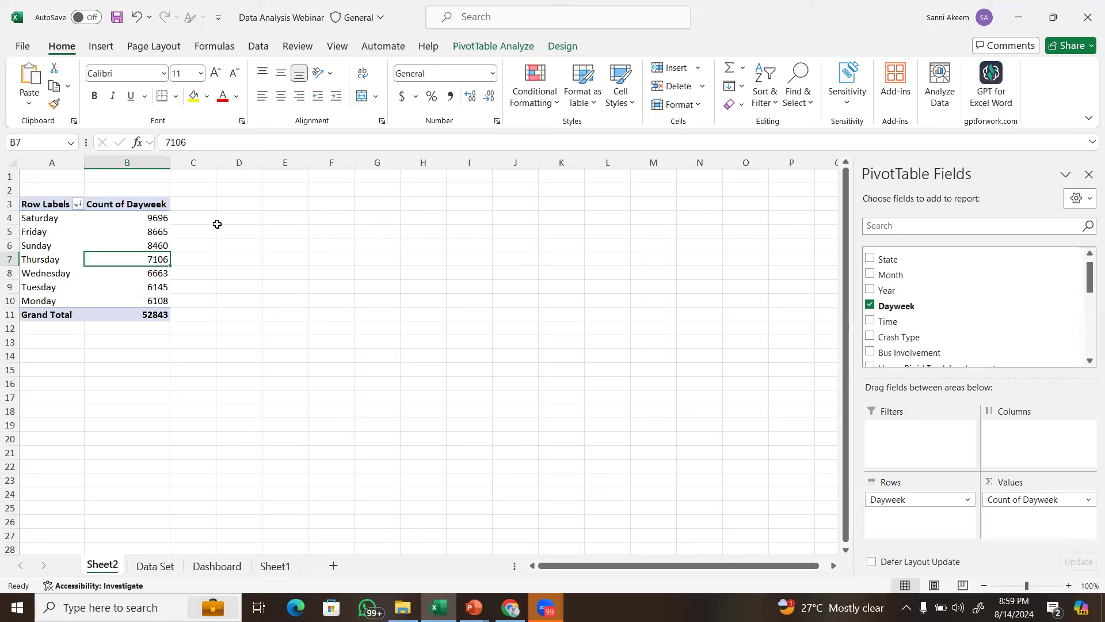
pyautogui.click(158, 219)
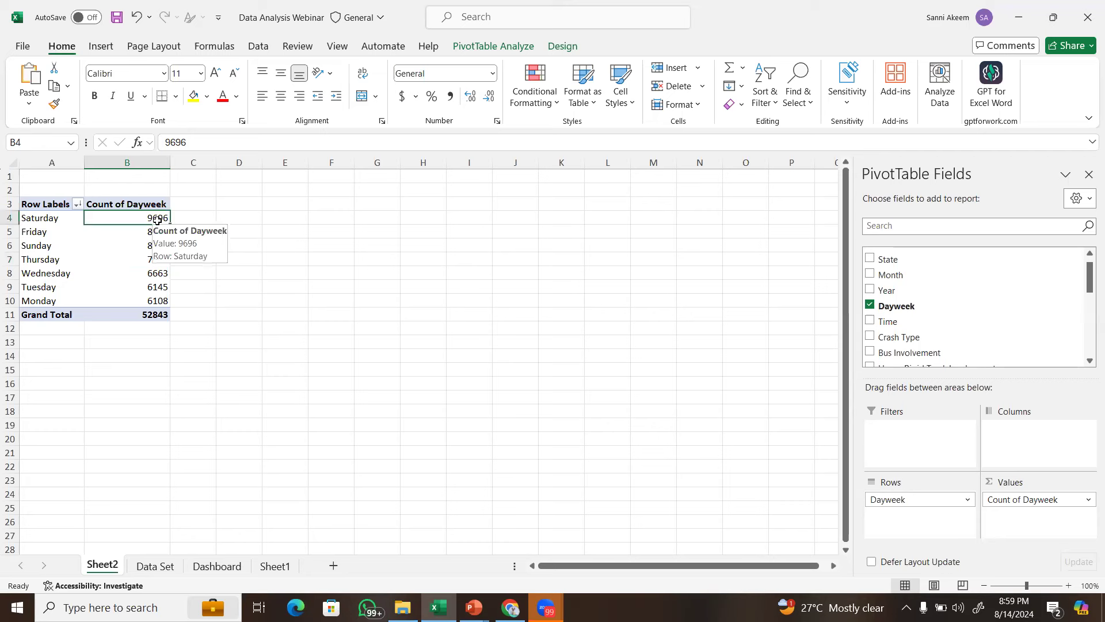
pyautogui.click(153, 231)
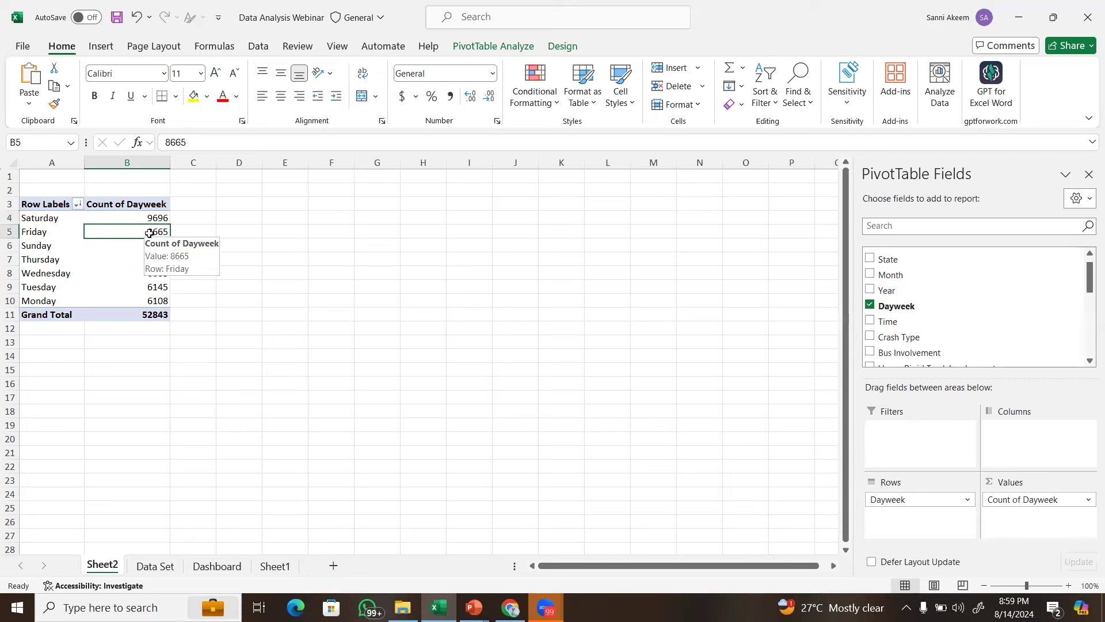
pyautogui.moveTo(138, 215); pyautogui.dragTo(135, 294)
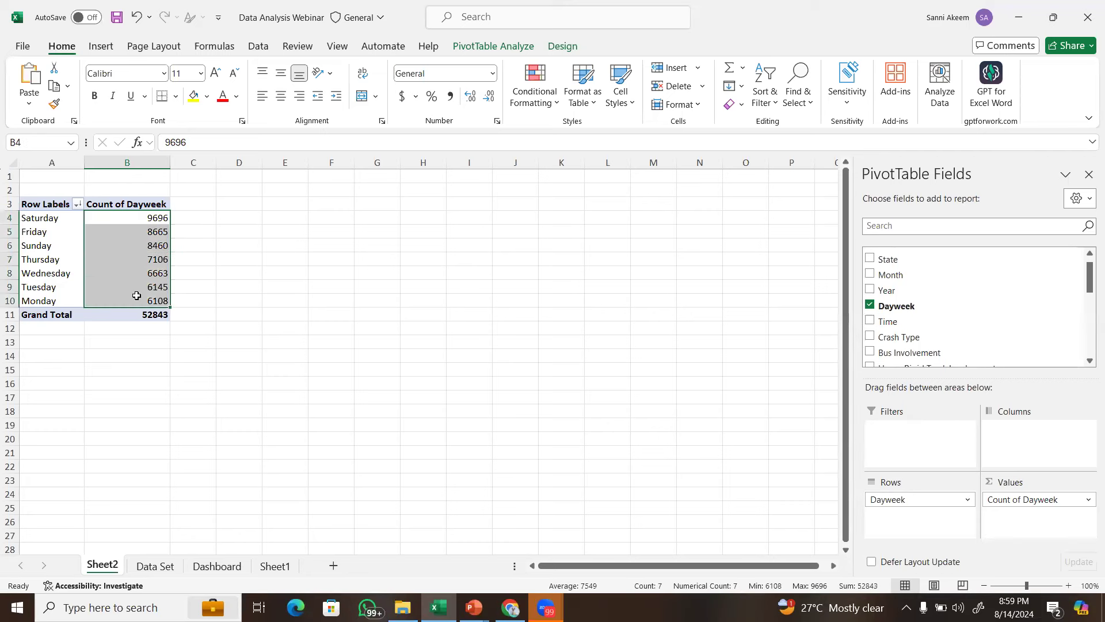
pyautogui.click(136, 298)
pyautogui.moveTo(119, 216); pyautogui.dragTo(134, 295)
pyautogui.click(134, 294)
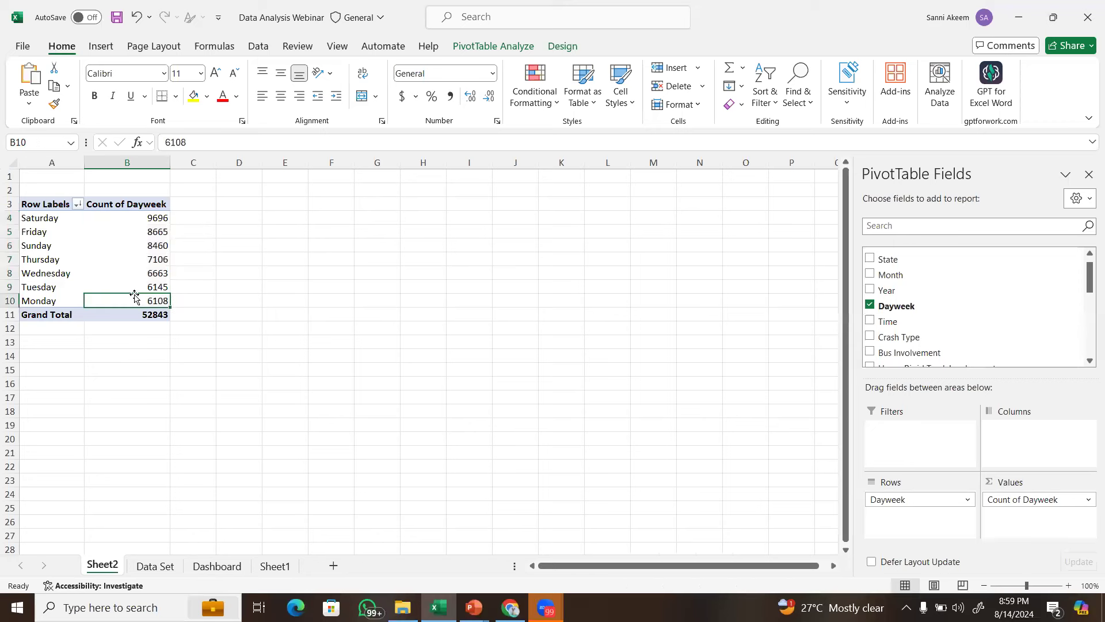
pyautogui.moveTo(144, 222); pyautogui.dragTo(124, 296)
pyautogui.click(124, 297)
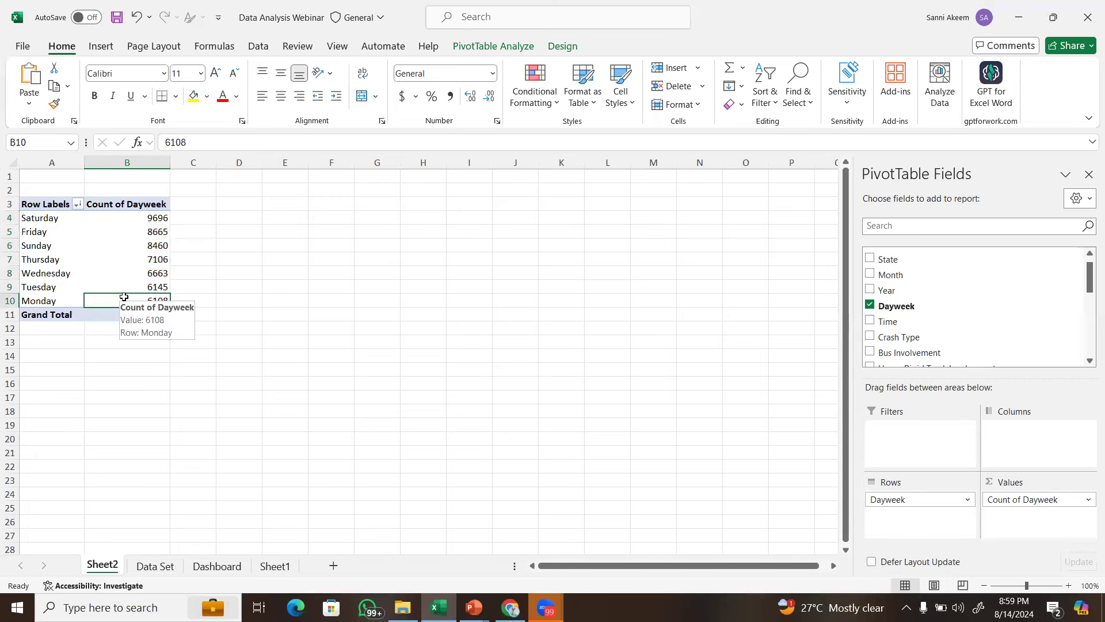
# Insert a 3-D Clustered Column PivotChart of the weekday counts and place it beside the PivotTable on Sheet2.
pyautogui.click(526, 46)
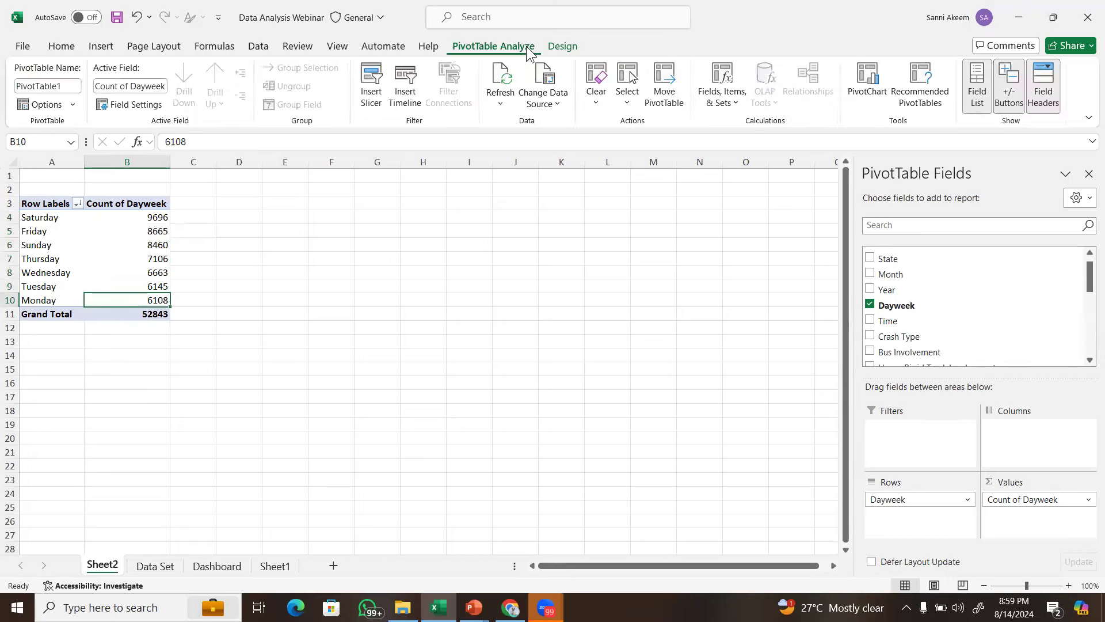
pyautogui.click(874, 92)
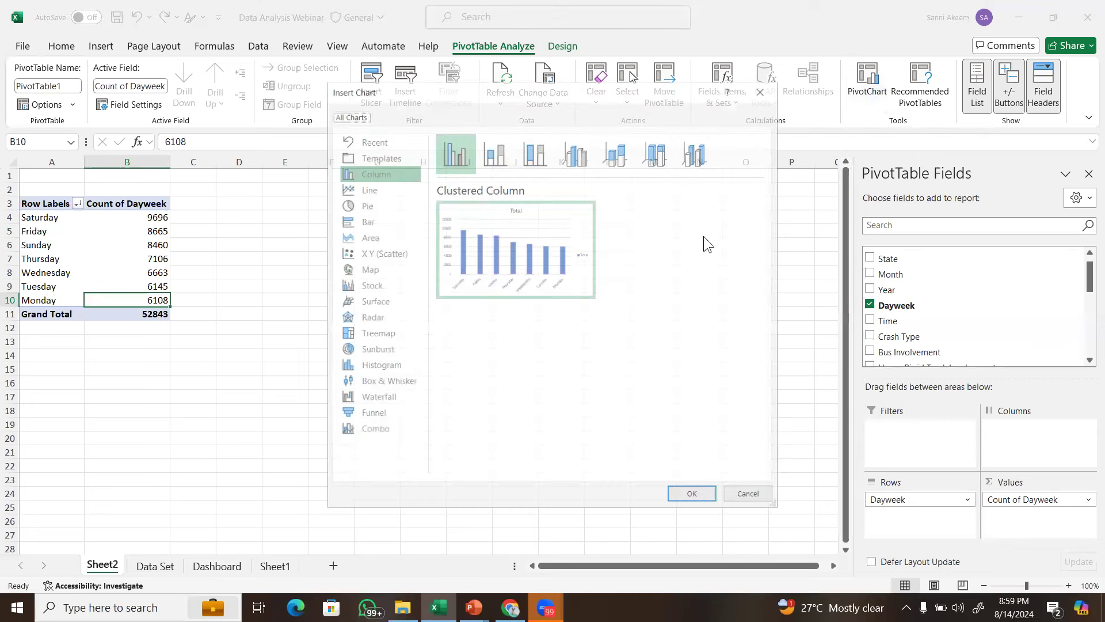
pyautogui.click(576, 152)
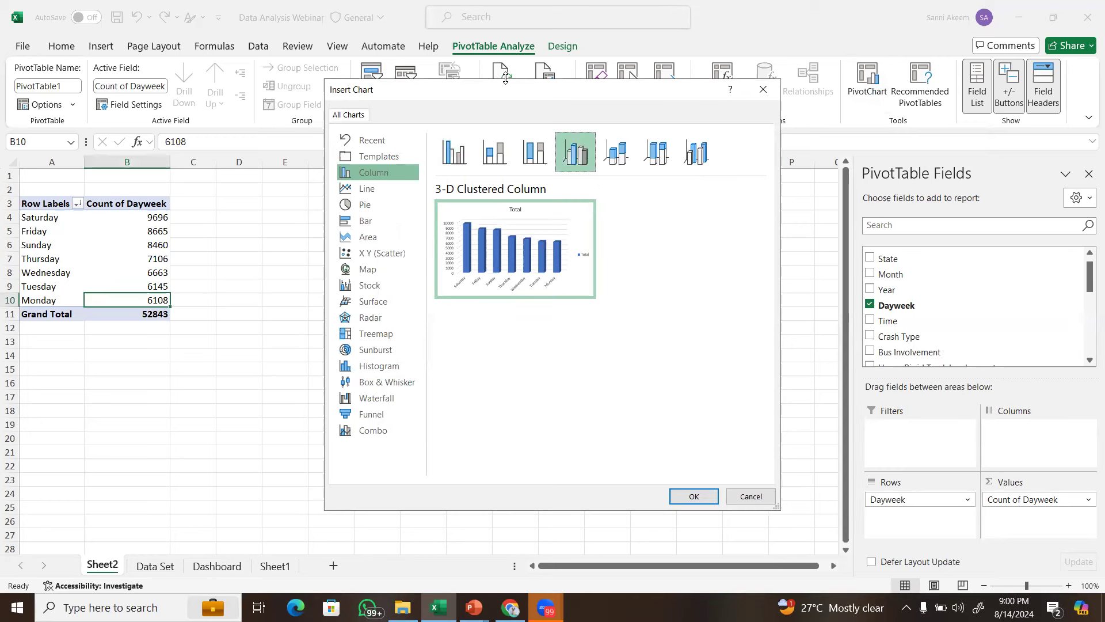
pyautogui.moveTo(508, 87); pyautogui.dragTo(249, 42)
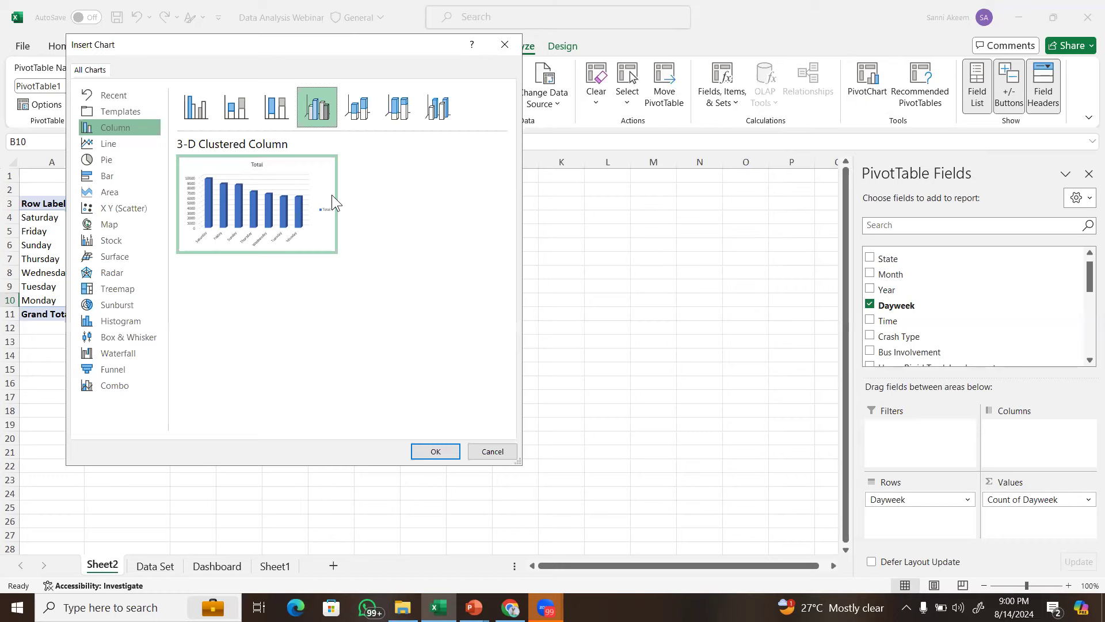
pyautogui.click(437, 451)
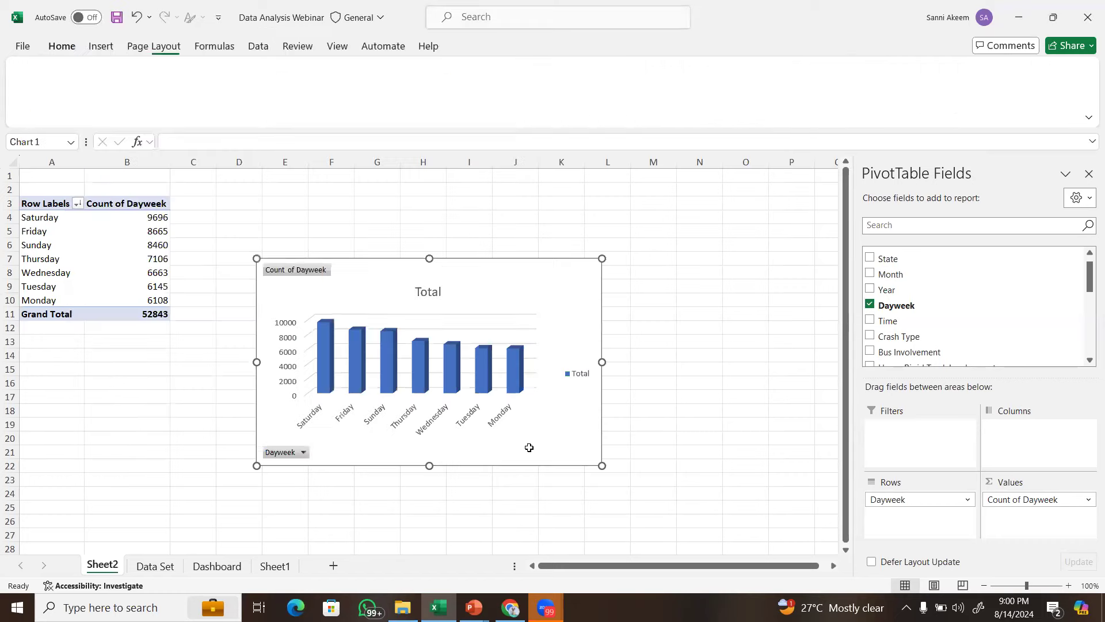
pyautogui.moveTo(502, 280); pyautogui.dragTo(471, 216)
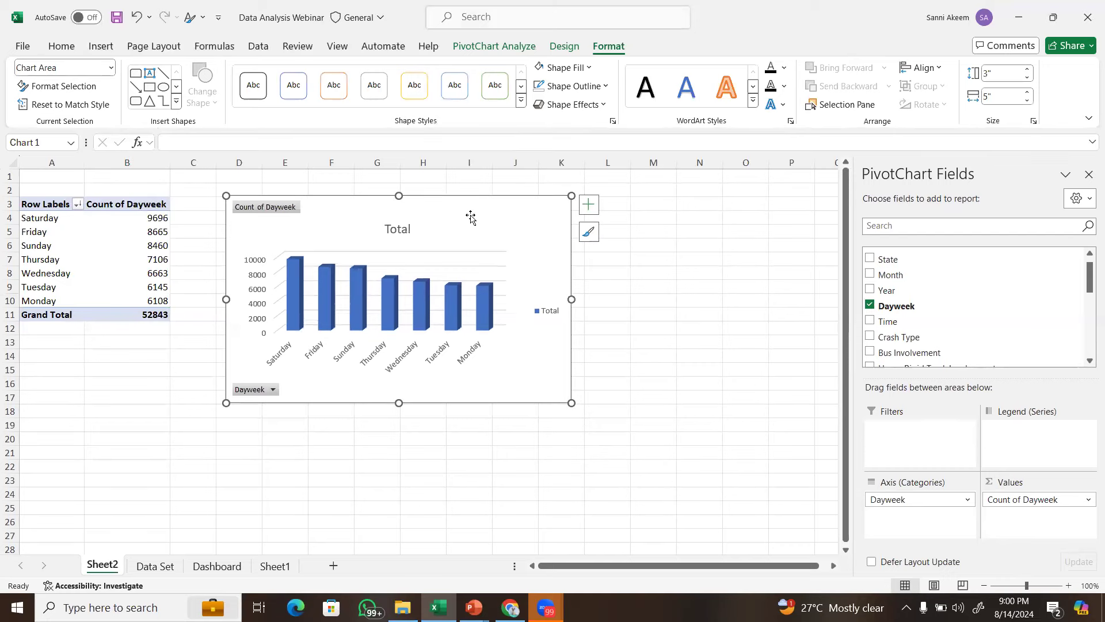
pyautogui.click(588, 205)
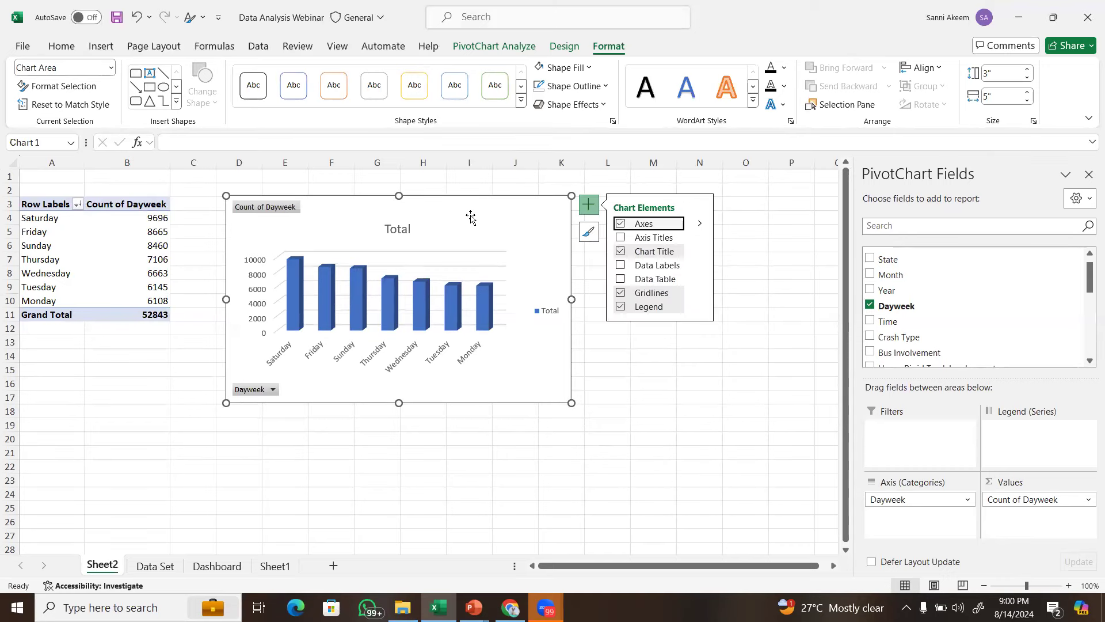
pyautogui.click(588, 231)
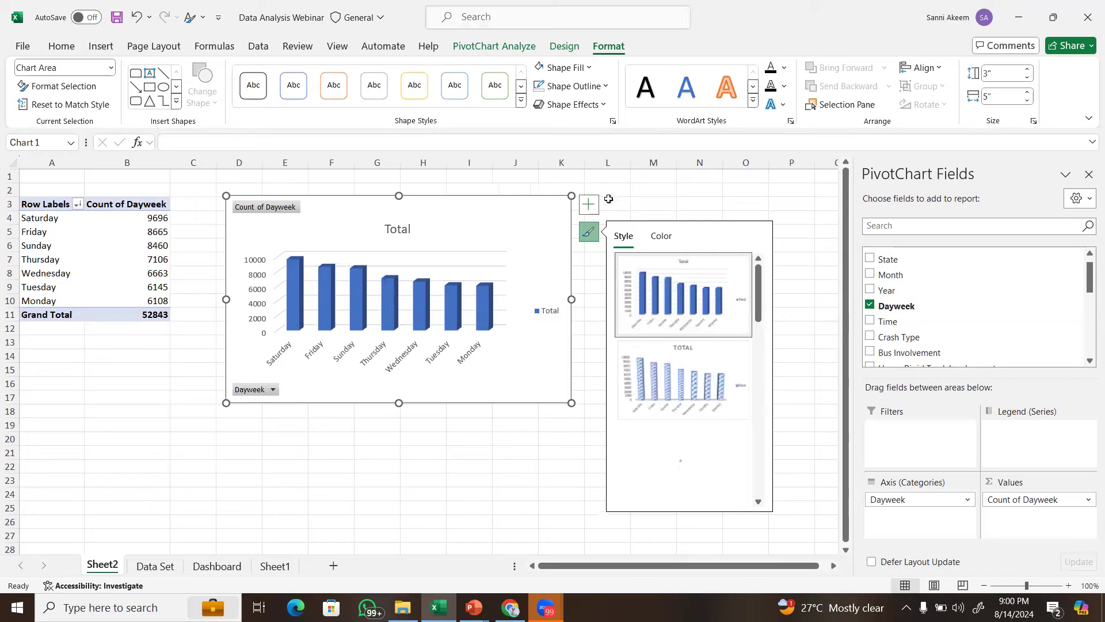
pyautogui.click(656, 177)
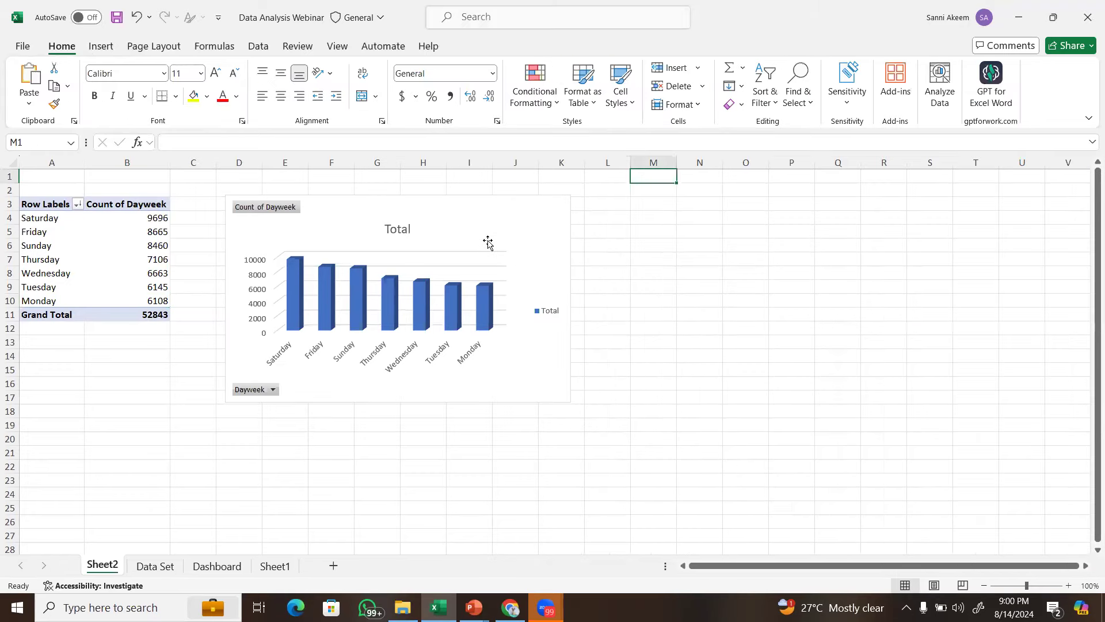
# Move the weekday PivotChart from Sheet2 to the large white panel below the orange and grey cards on the Dashboard sheet.
pyautogui.click(502, 211)
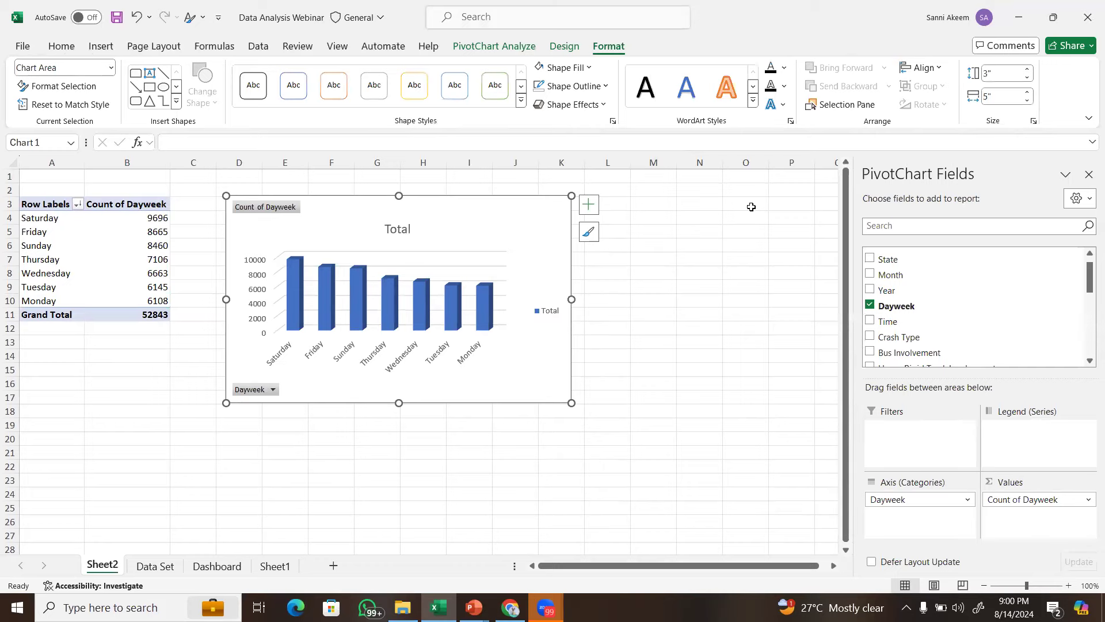
pyautogui.press('Delete')
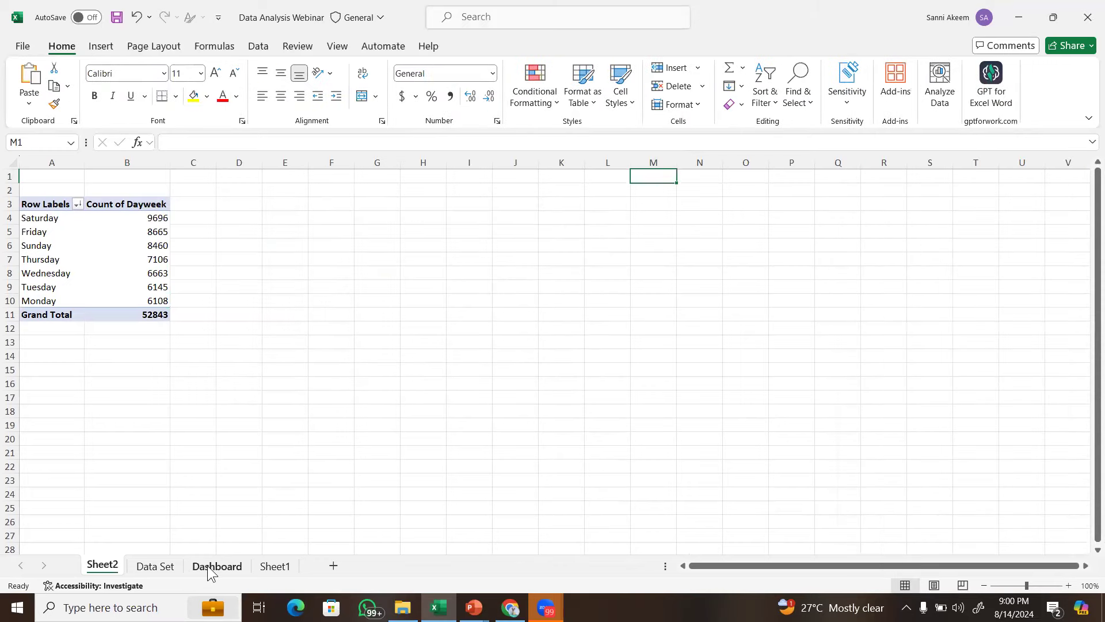
pyautogui.click(207, 565)
pyautogui.click(206, 382)
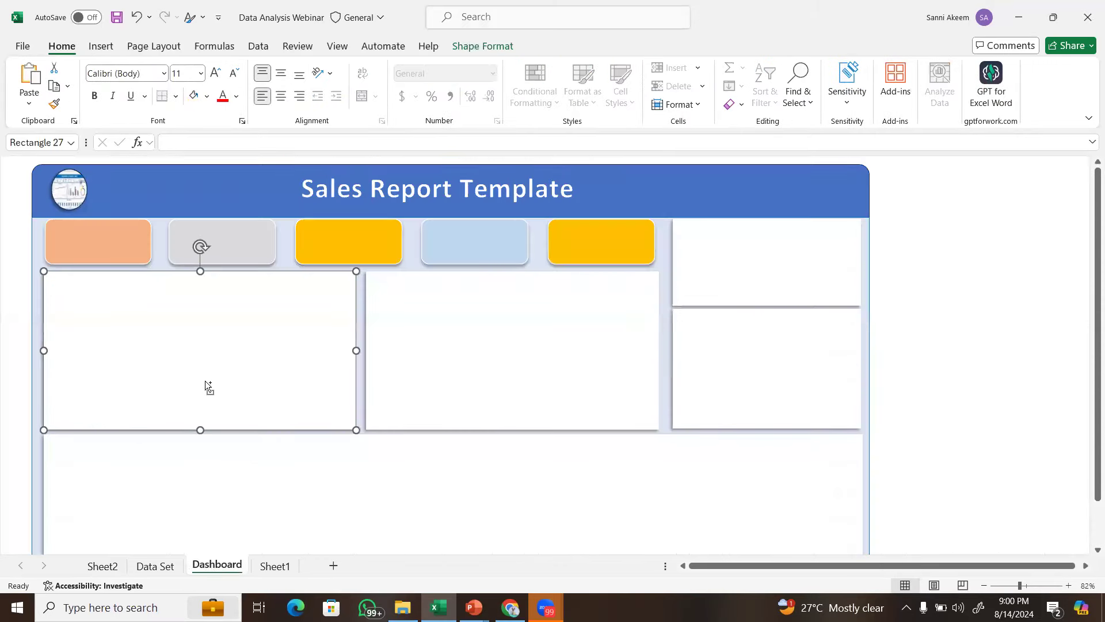
pyautogui.hotkey('ctrl', 'v')
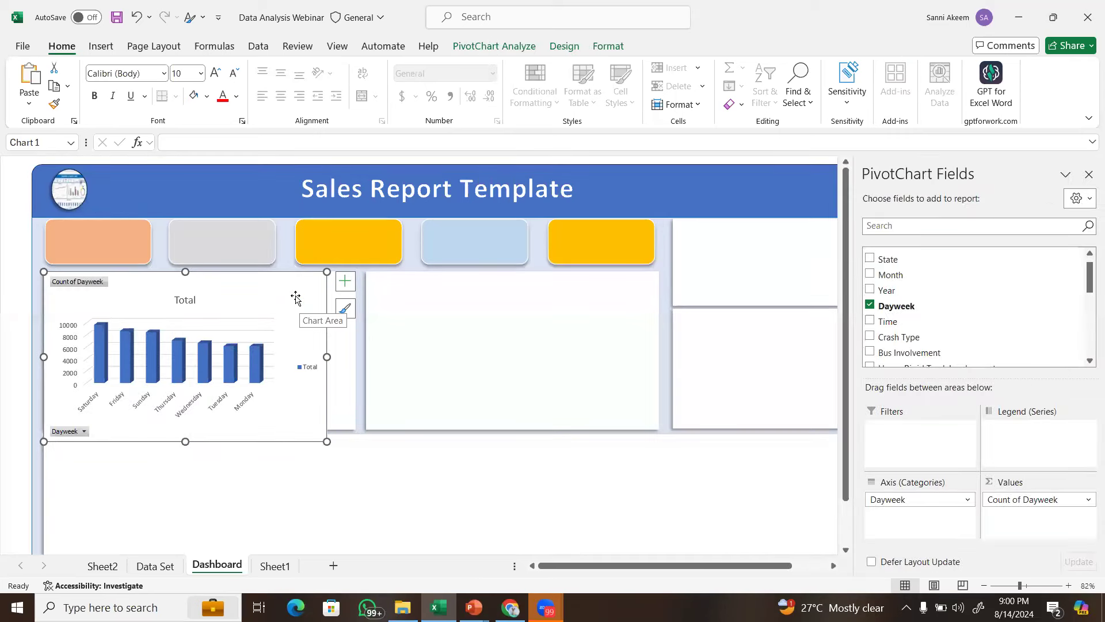
# Fit the weekday chart inside its white dashboard panel at about 2.74" high and 5.38" wide.
pyautogui.moveTo(301, 299); pyautogui.dragTo(303, 300)
pyautogui.moveTo(188, 443); pyautogui.dragTo(194, 429)
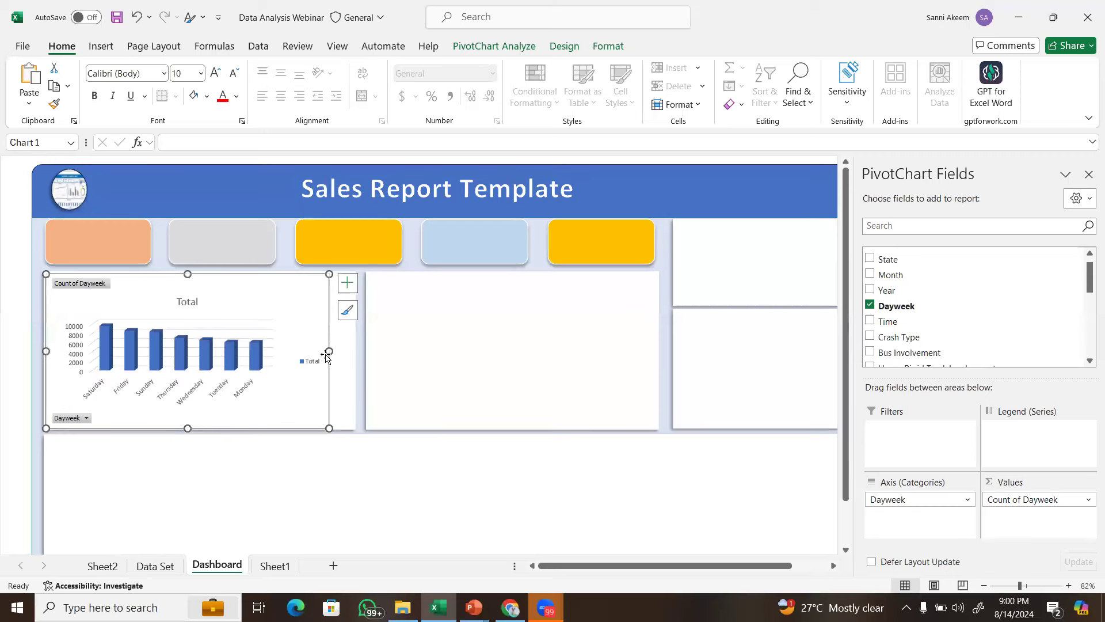
pyautogui.moveTo(329, 350); pyautogui.dragTo(351, 350)
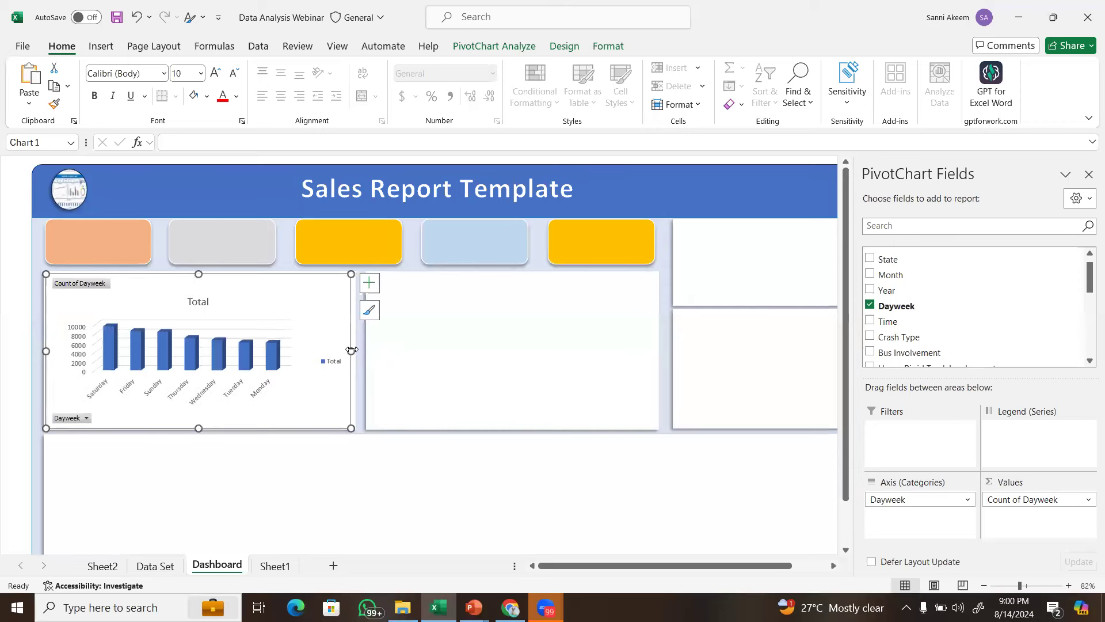
# Remove the outline from the weekday chart's area so it blends into the dashboard panel.
pyautogui.click(607, 46)
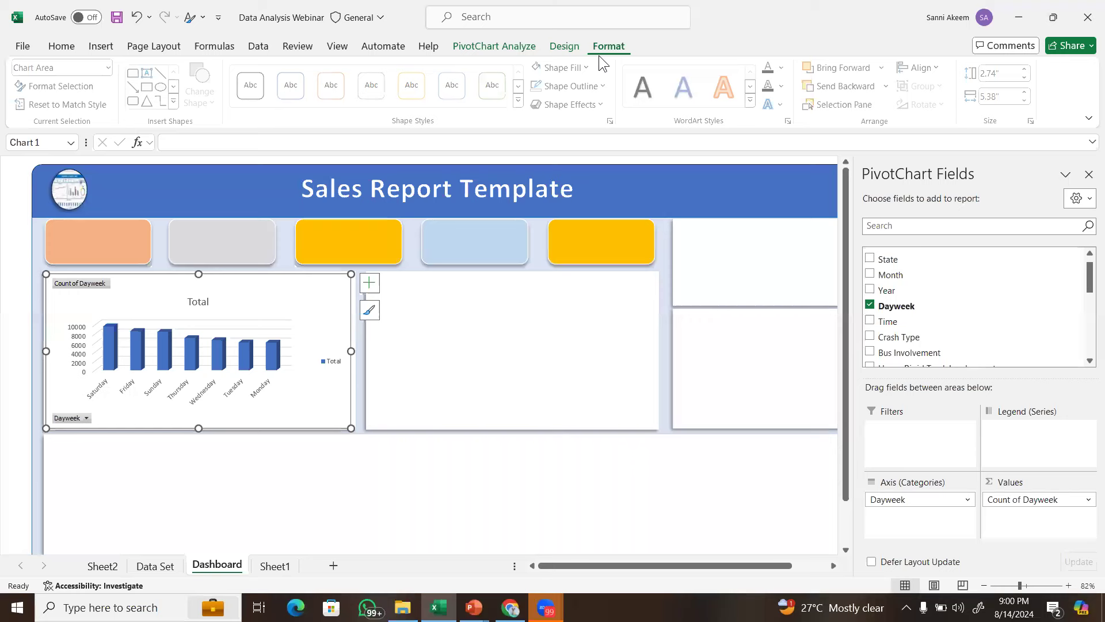
pyautogui.click(584, 86)
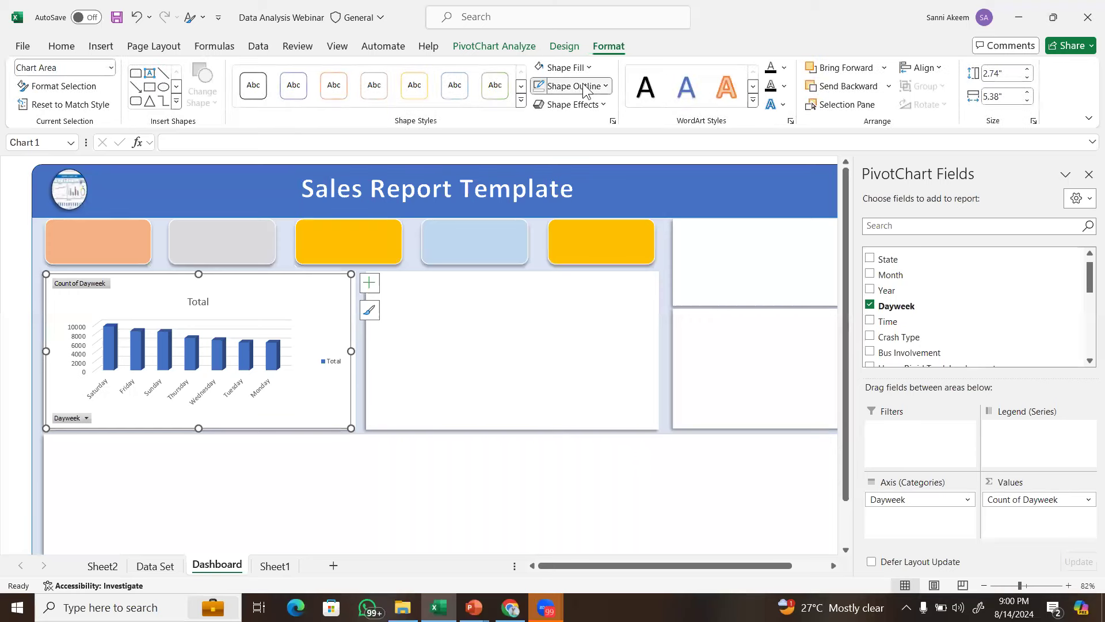
pyautogui.click(636, 264)
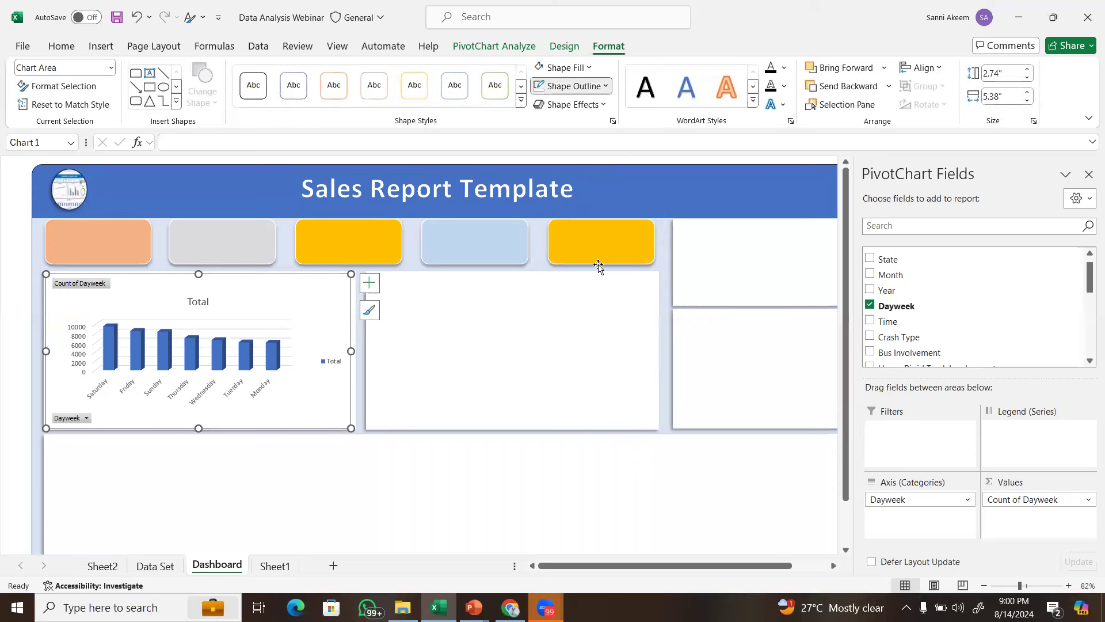
pyautogui.click(666, 305)
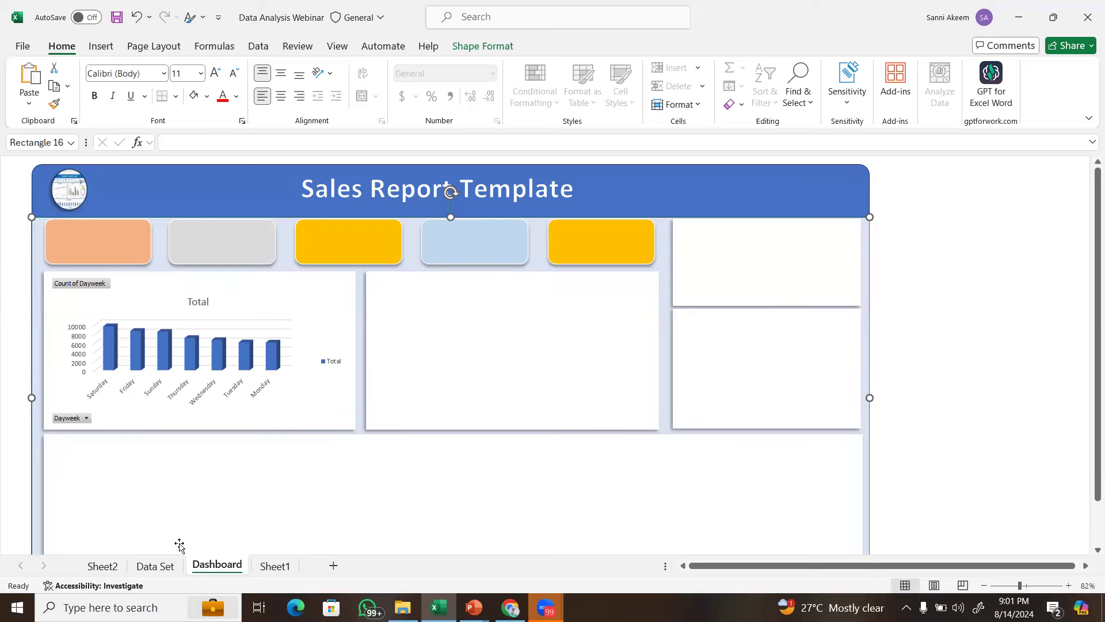
# Review the Male and Female entries in the Gender column on the Data Set sheet.
pyautogui.click(145, 567)
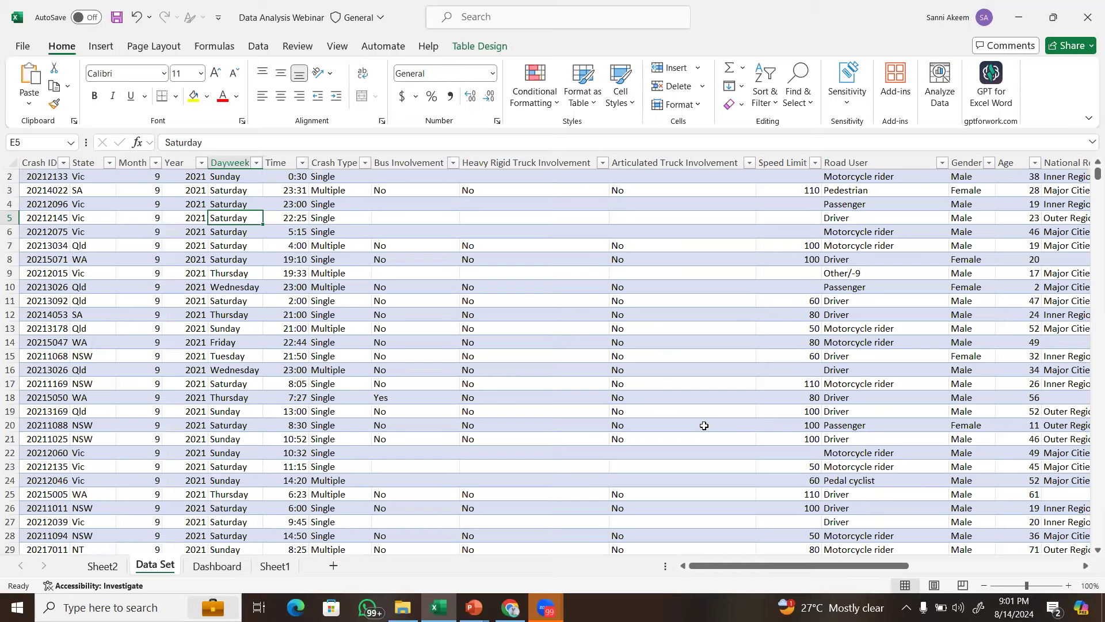
pyautogui.moveTo(795, 564); pyautogui.dragTo(838, 567)
pyautogui.click(769, 283)
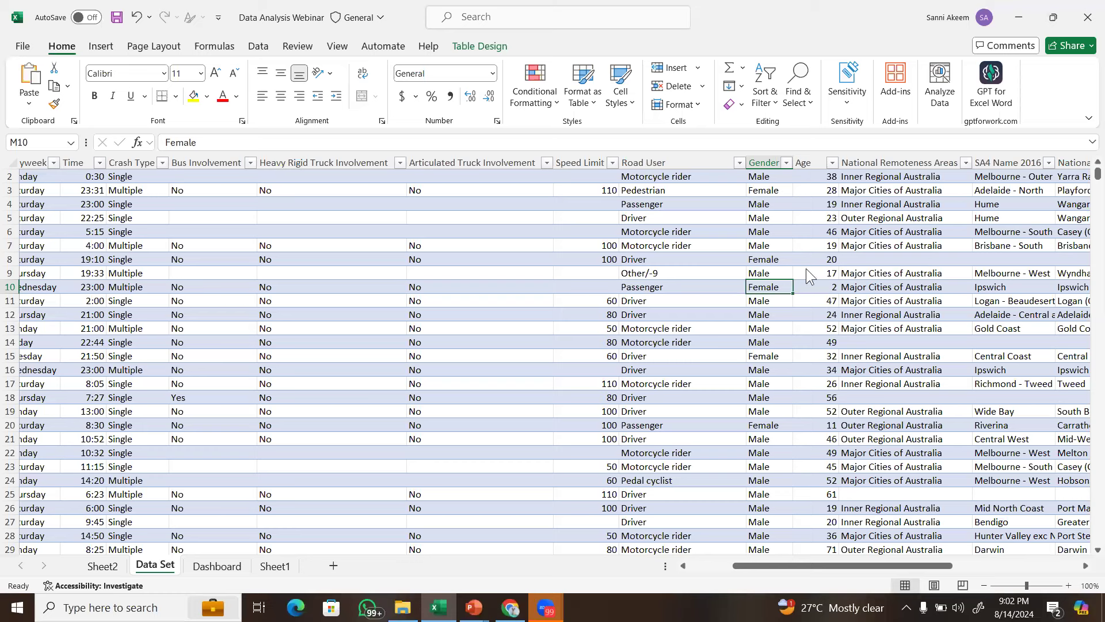
pyautogui.click(771, 259)
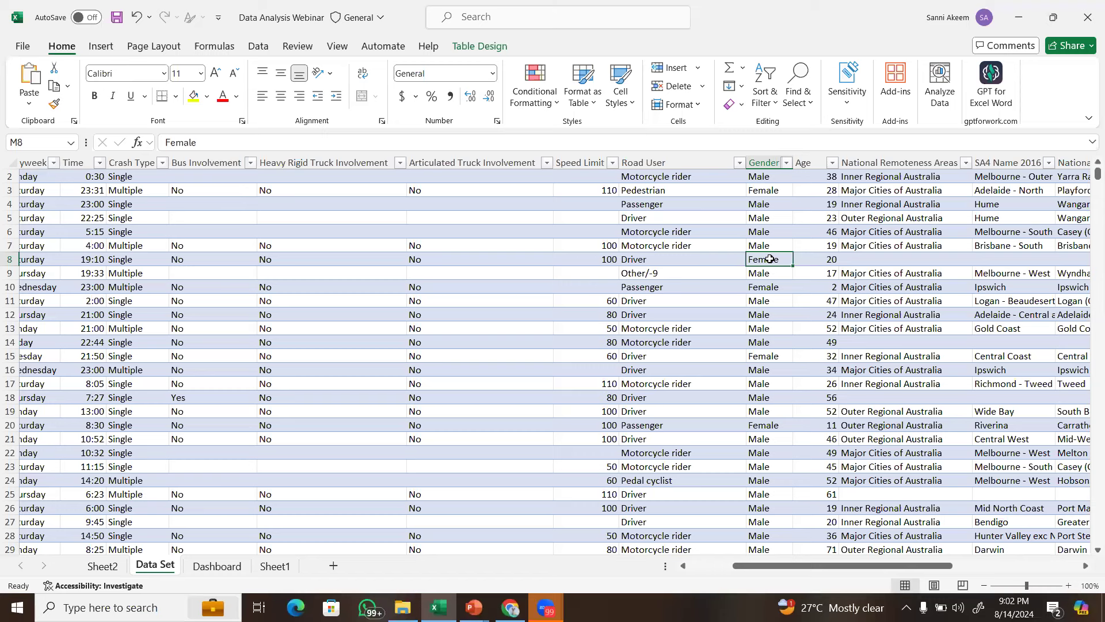
pyautogui.click(766, 234)
pyautogui.click(767, 188)
pyautogui.moveTo(764, 184); pyautogui.dragTo(766, 178)
pyautogui.click(664, 280)
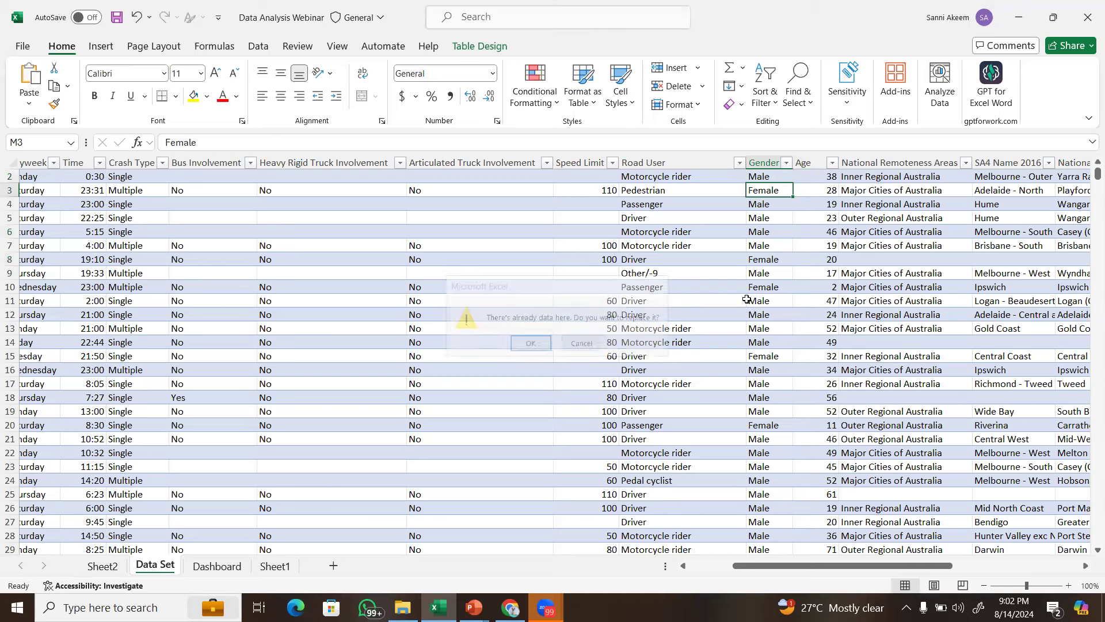
pyautogui.click(768, 230)
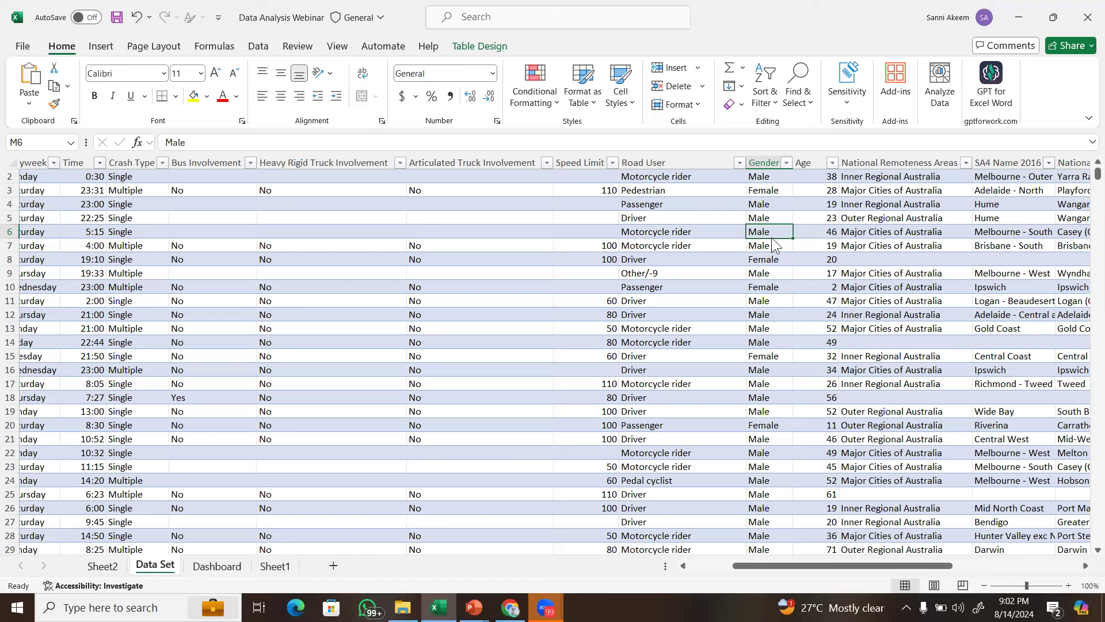
# Create a PivotTable from Table2 on the existing worksheet at Sheet2 cell E3.
pyautogui.click(476, 45)
pyautogui.click(200, 69)
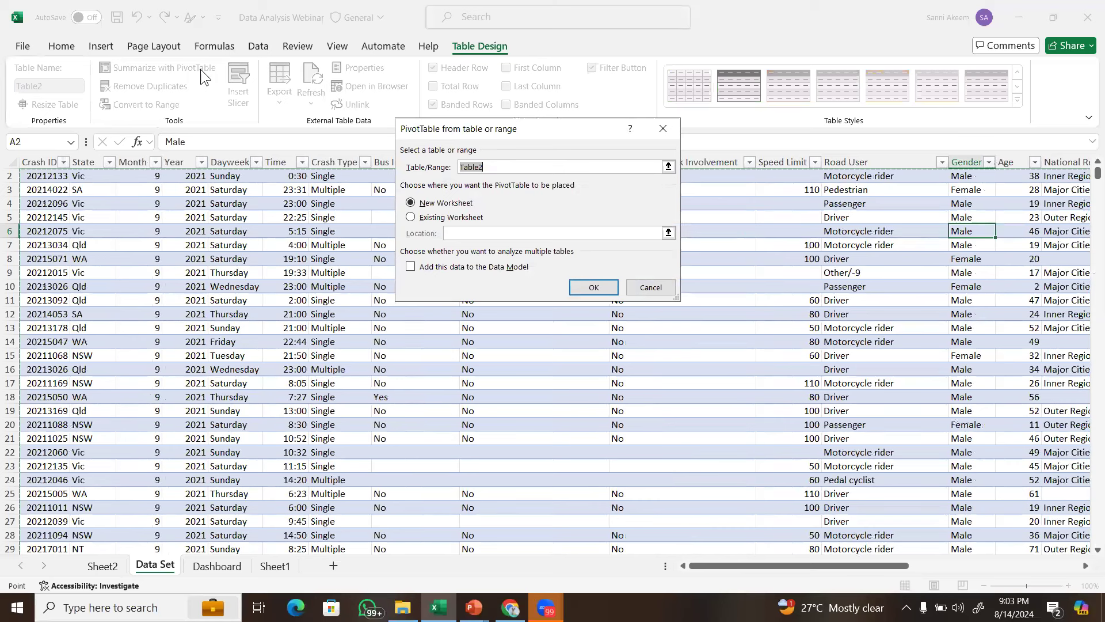
pyautogui.click(411, 218)
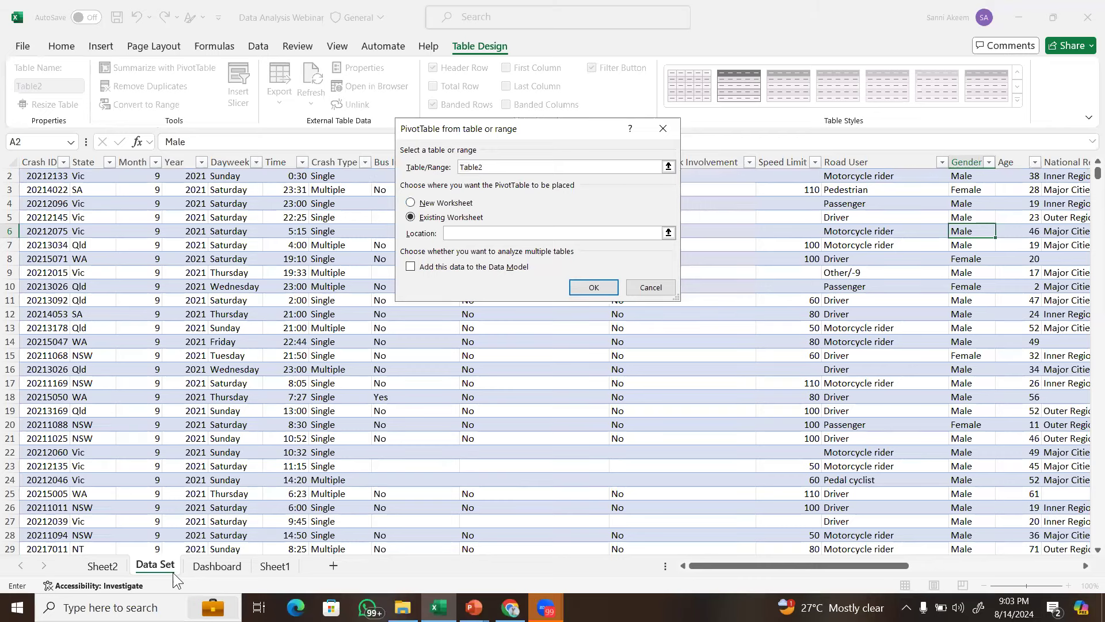
pyautogui.click(114, 568)
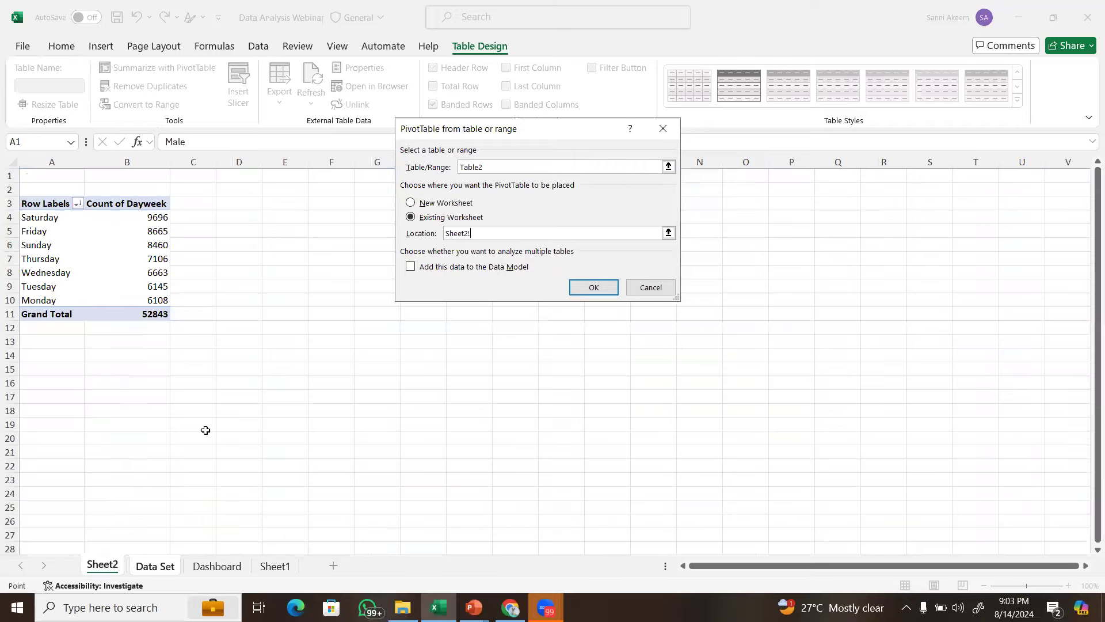
pyautogui.click(280, 206)
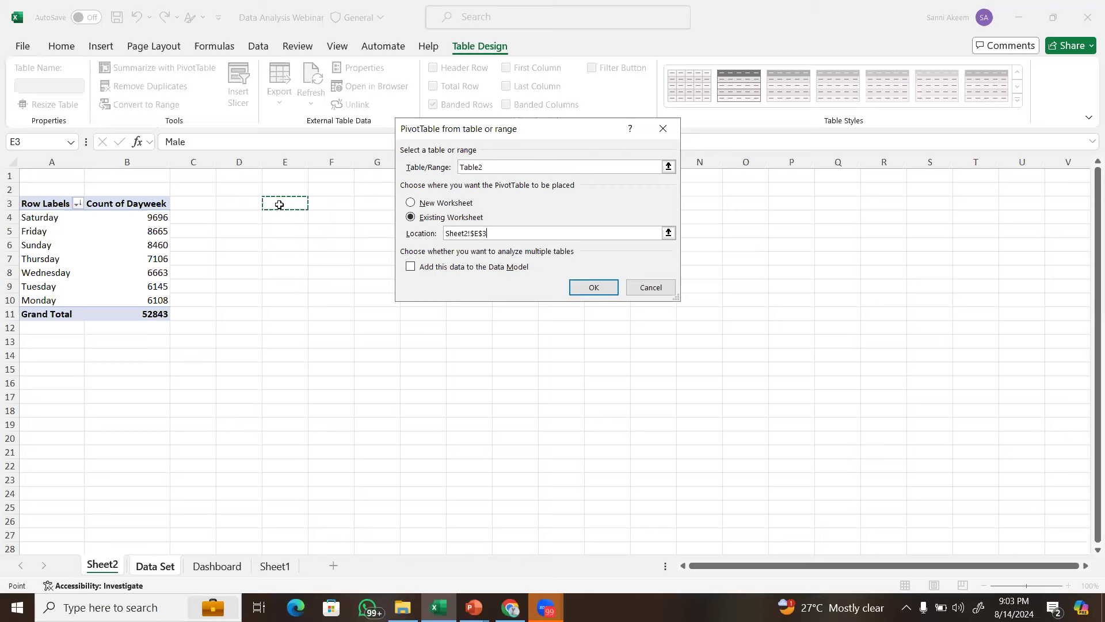
pyautogui.click(590, 289)
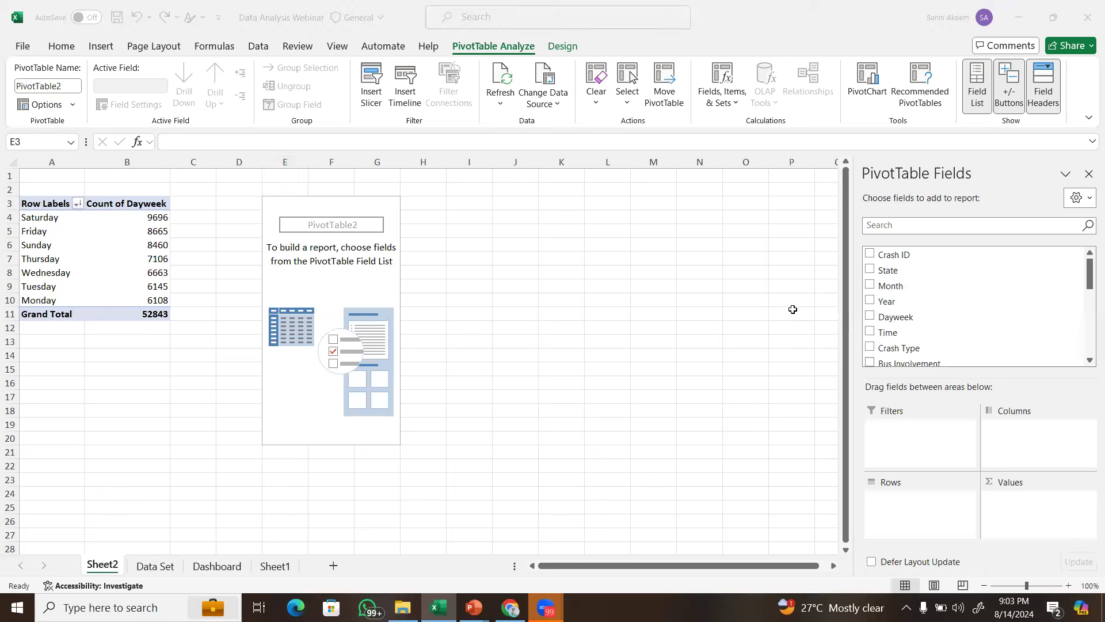
# Add the Gender field to the Rows of the new PivotTable on Sheet2.
pyautogui.click(1089, 274)
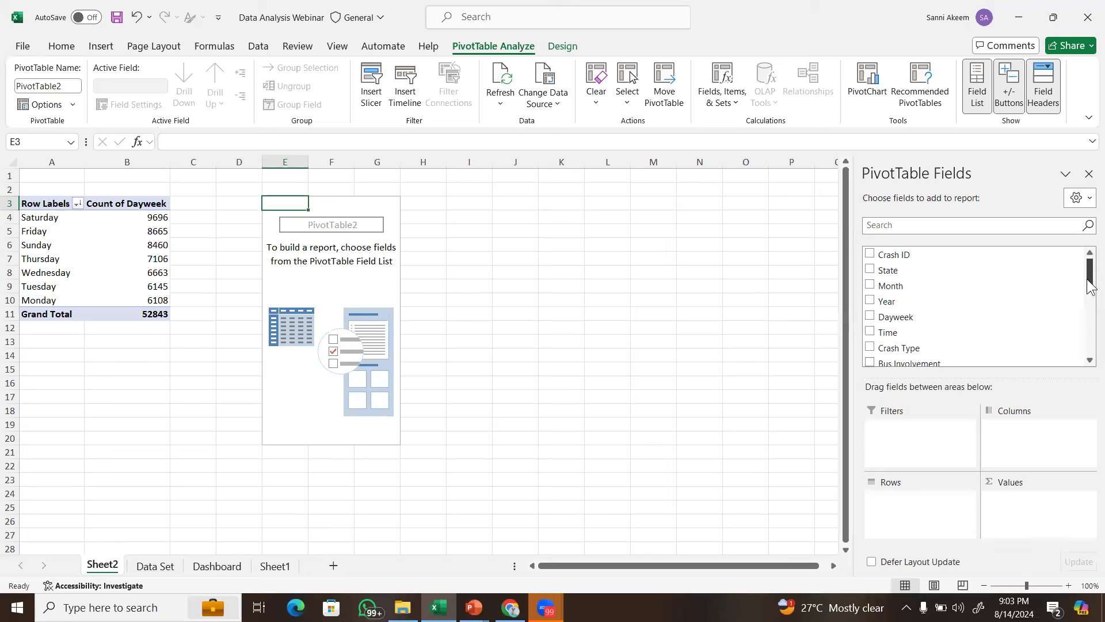
pyautogui.moveTo(1090, 290); pyautogui.dragTo(1089, 320)
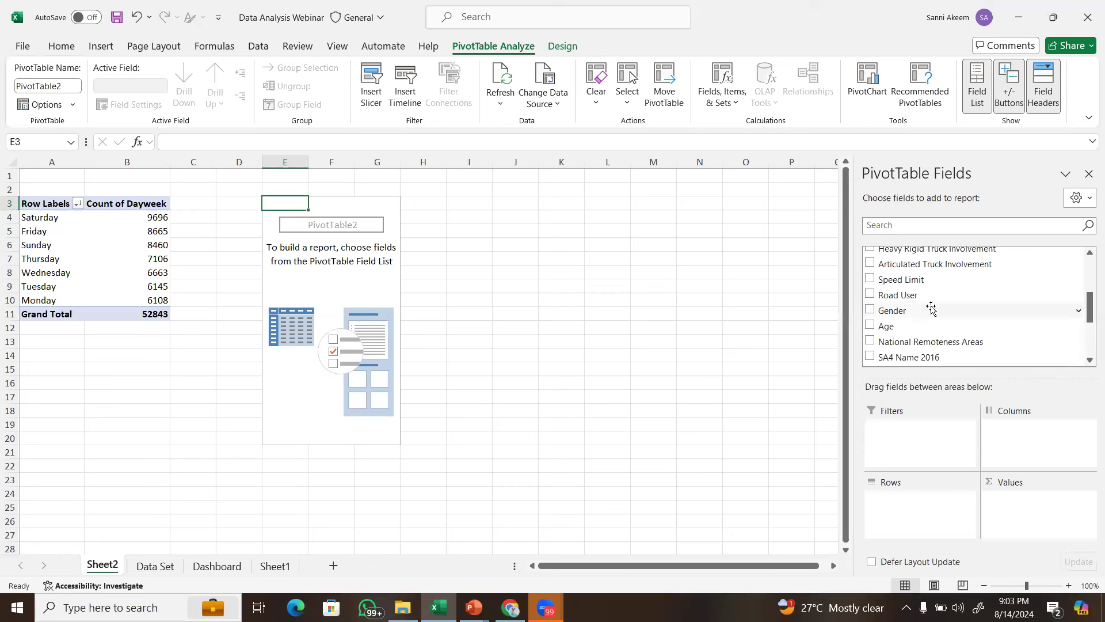
pyautogui.moveTo(931, 310); pyautogui.dragTo(915, 502)
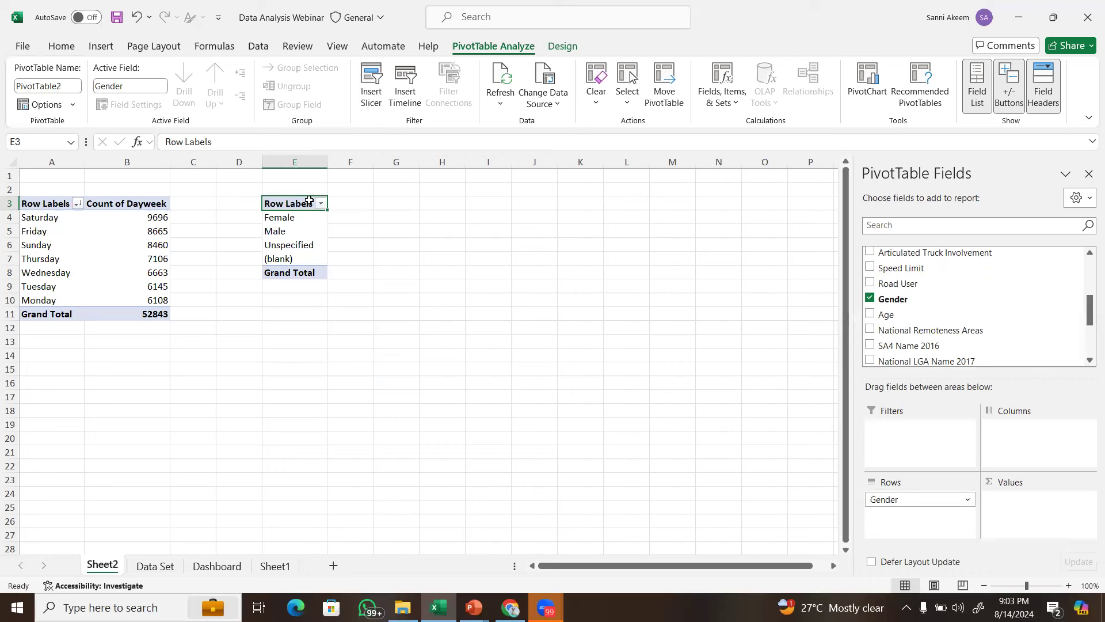
# Filter Unspecified and (blank) out of the Gender rows, and add Gender to Values to count records per gender.
pyautogui.click(321, 204)
pyautogui.click(175, 405)
pyautogui.click(174, 417)
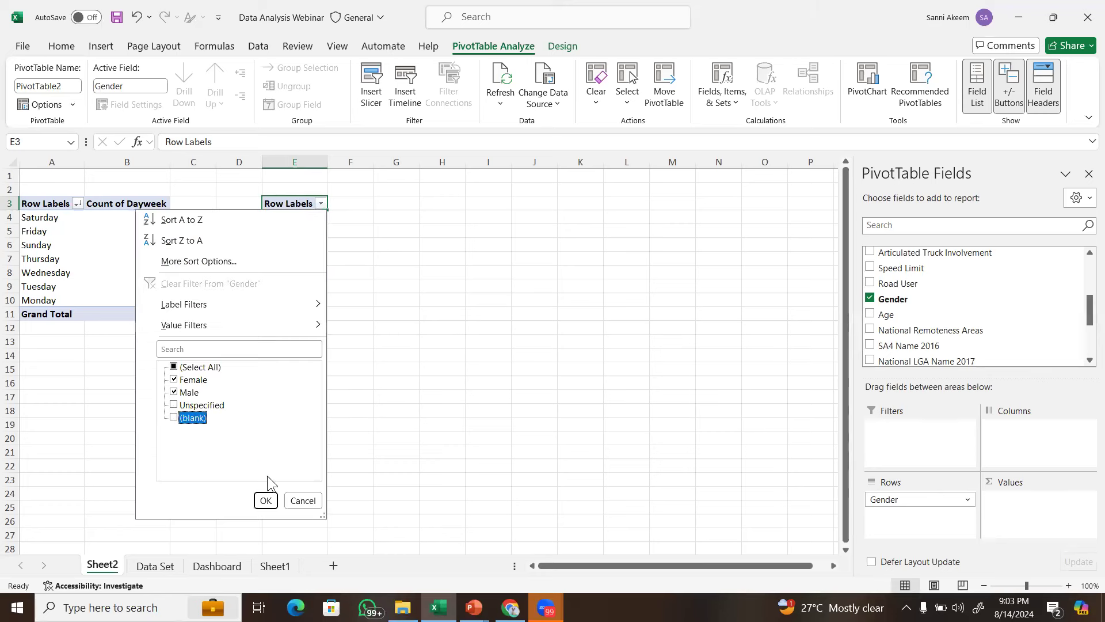
pyautogui.click(266, 501)
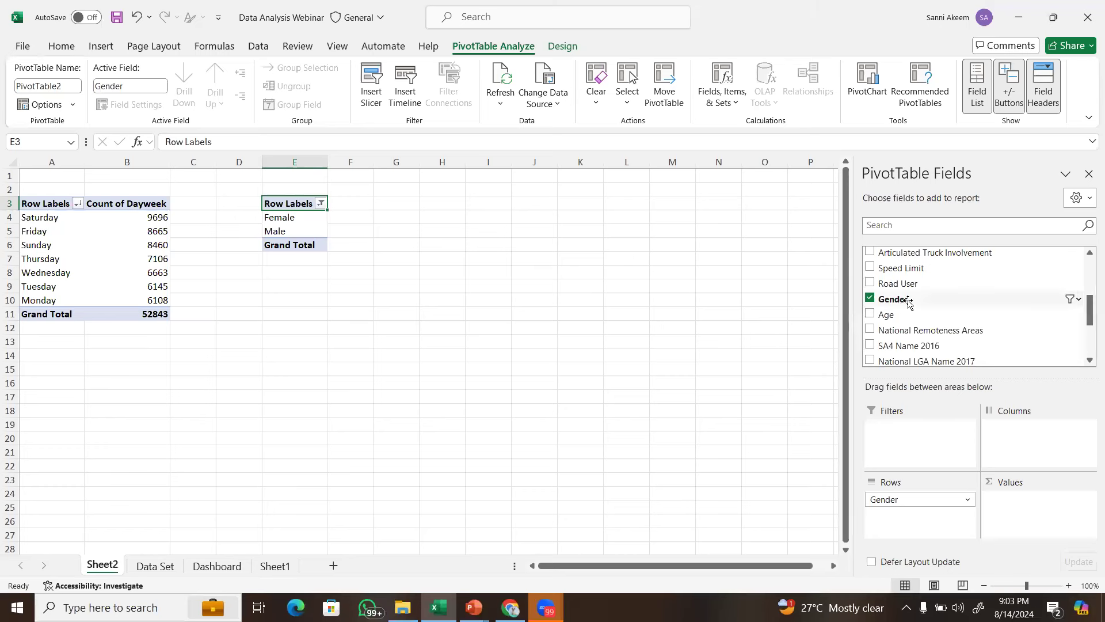
pyautogui.moveTo(908, 302); pyautogui.dragTo(1048, 525)
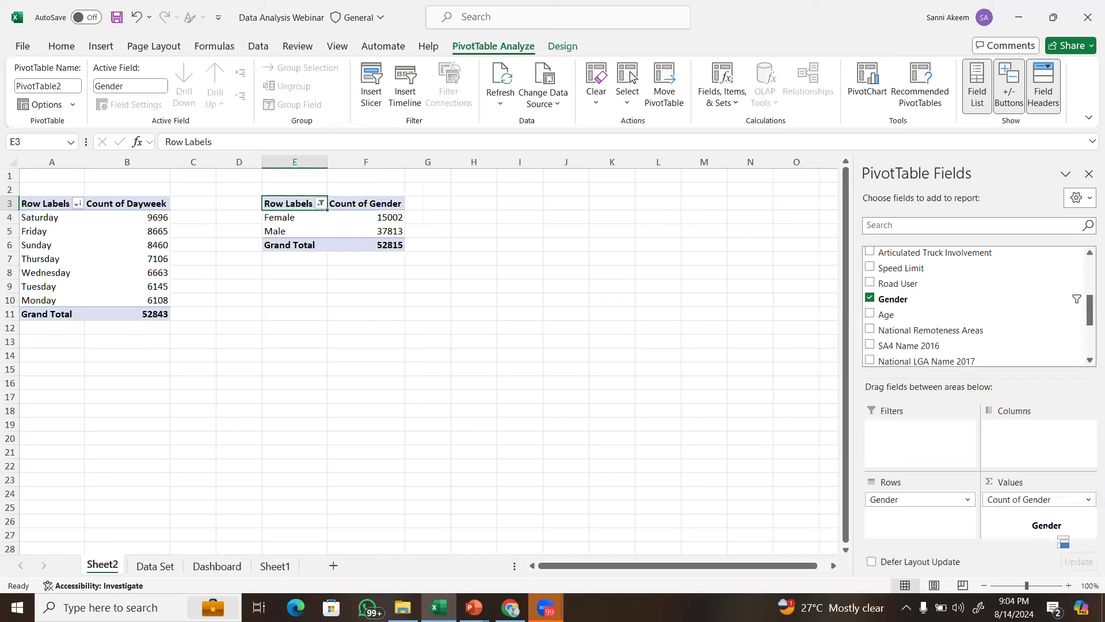
# Sort the Gender PivotTable on Sheet2 by its Count of Gender values from largest to smallest.
pyautogui.click(376, 219)
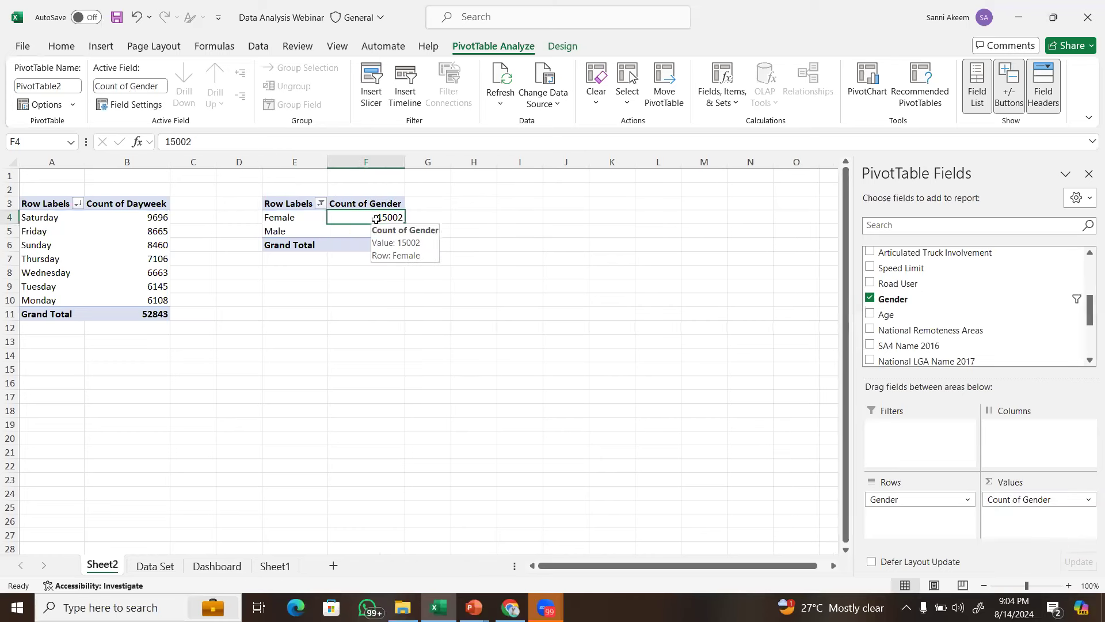
pyautogui.rightClick(376, 219)
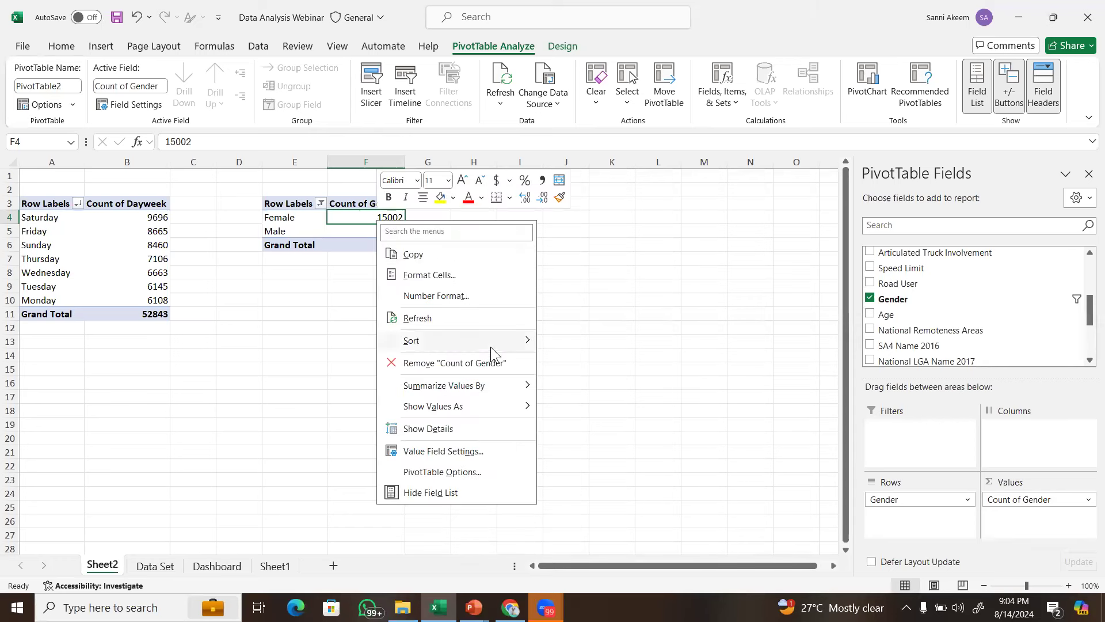
pyautogui.moveTo(491, 346)
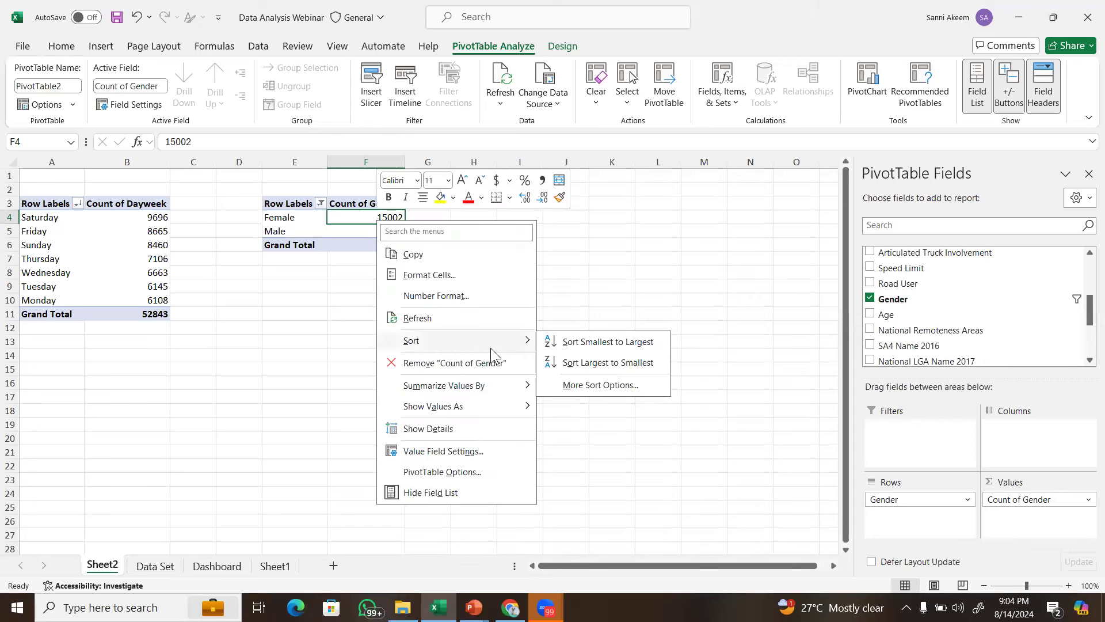
pyautogui.click(614, 364)
pyautogui.click(455, 311)
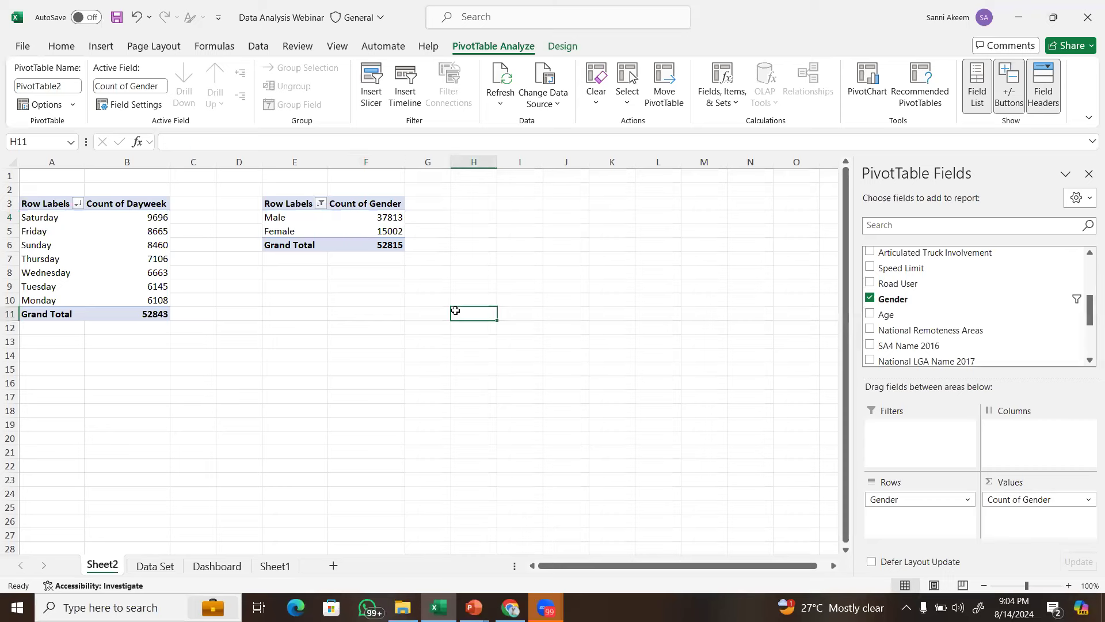
pyautogui.click(324, 224)
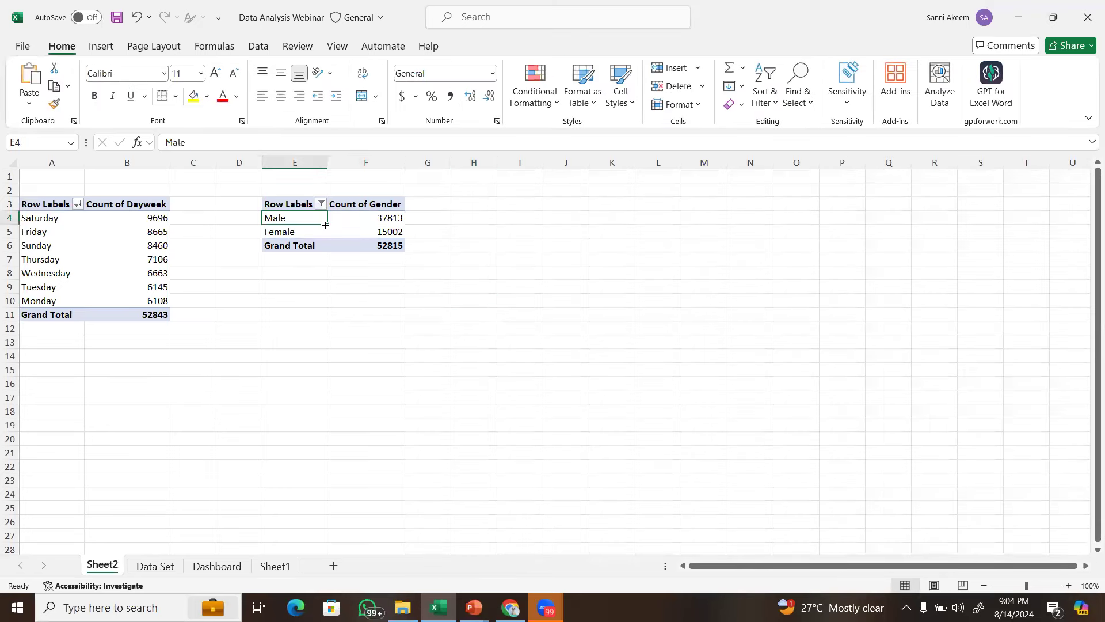
pyautogui.click(374, 230)
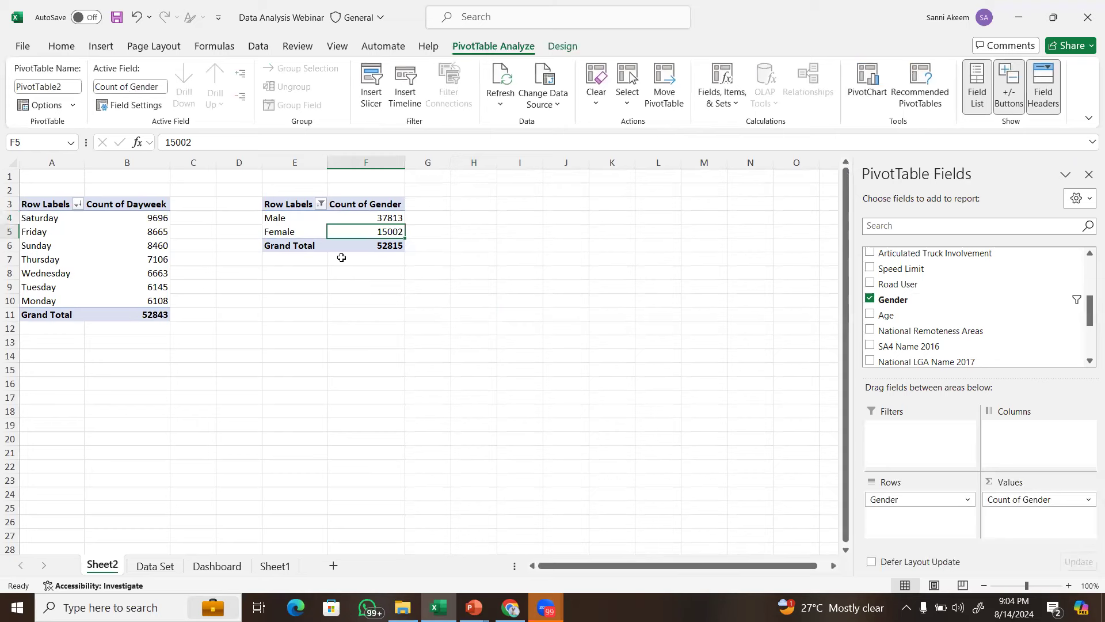
# Insert a 3-D Pie PivotChart from the Gender PivotTable on Sheet2.
pyautogui.click(376, 219)
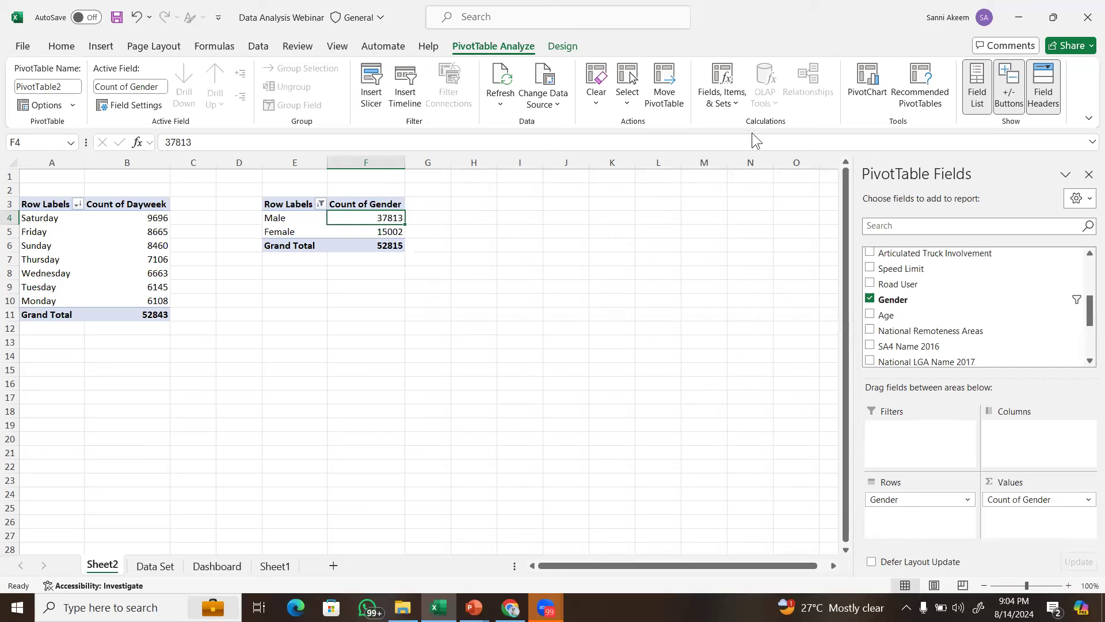
pyautogui.click(868, 80)
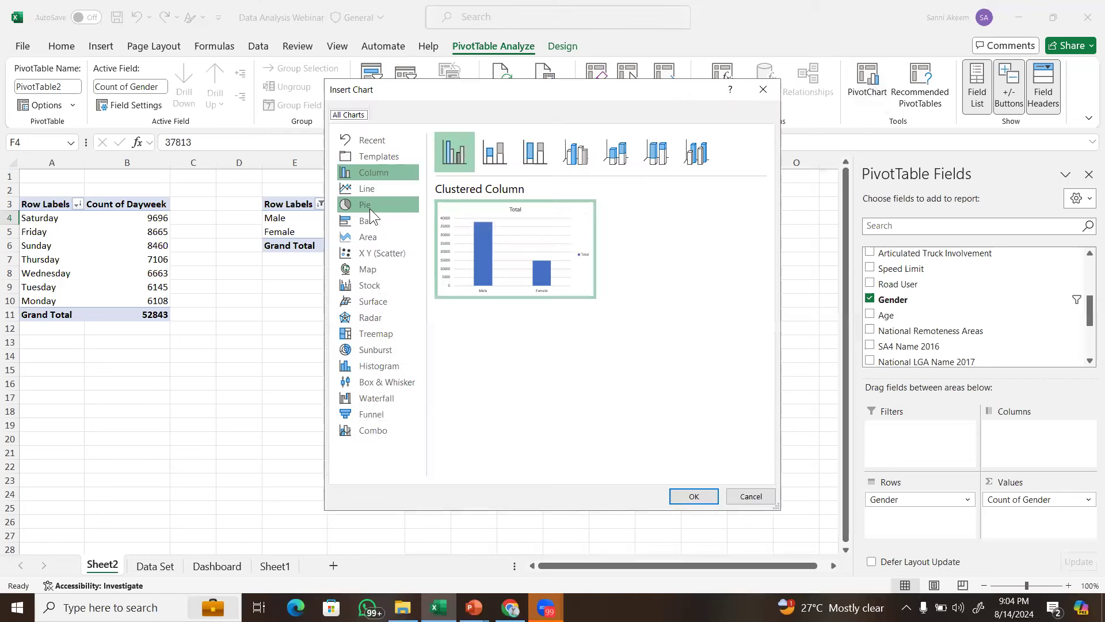
pyautogui.click(370, 209)
pyautogui.click(500, 154)
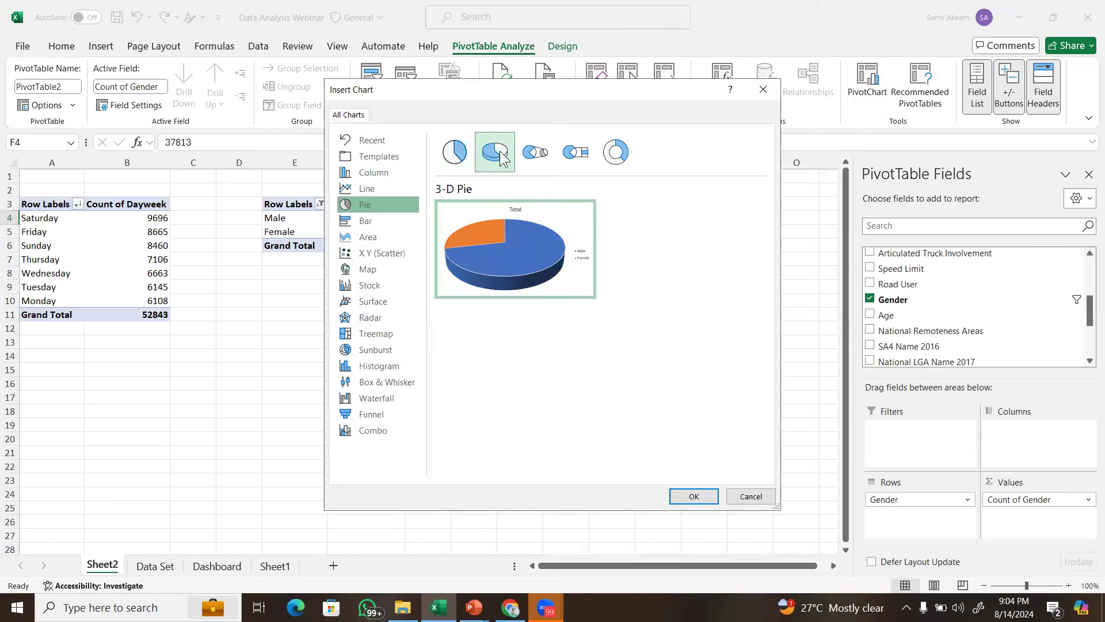
pyautogui.click(633, 157)
pyautogui.moveTo(554, 258)
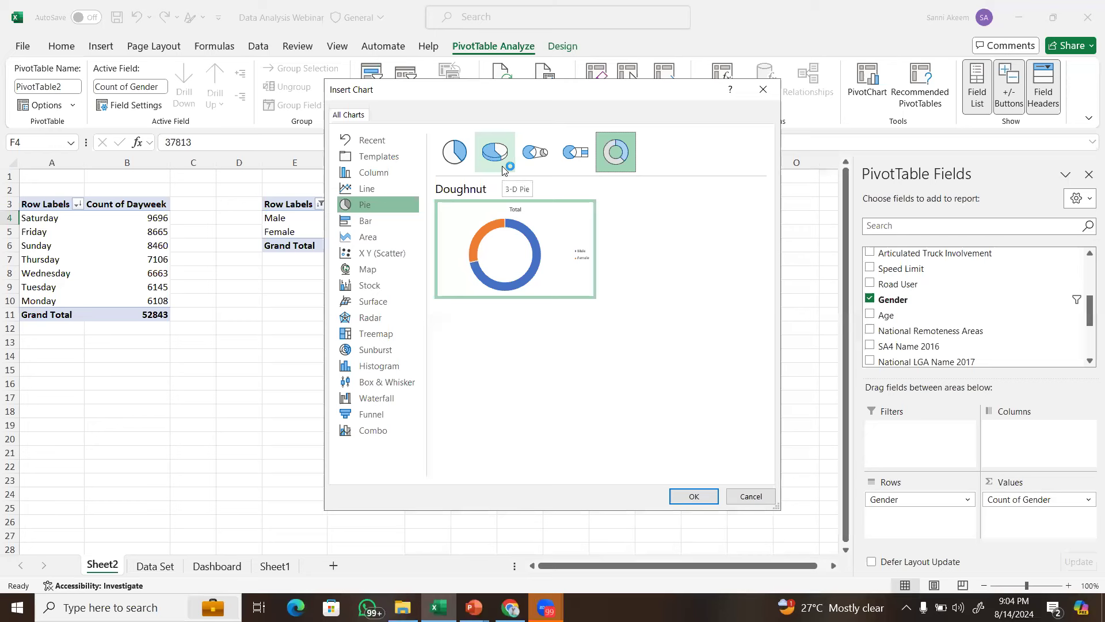
pyautogui.click(501, 167)
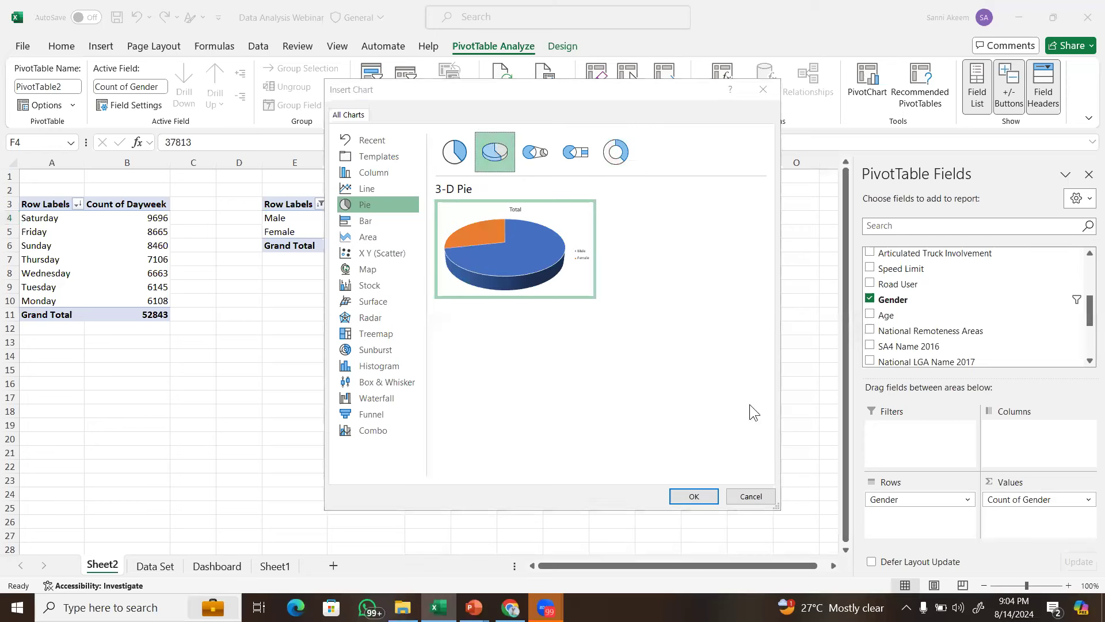
pyautogui.click(695, 497)
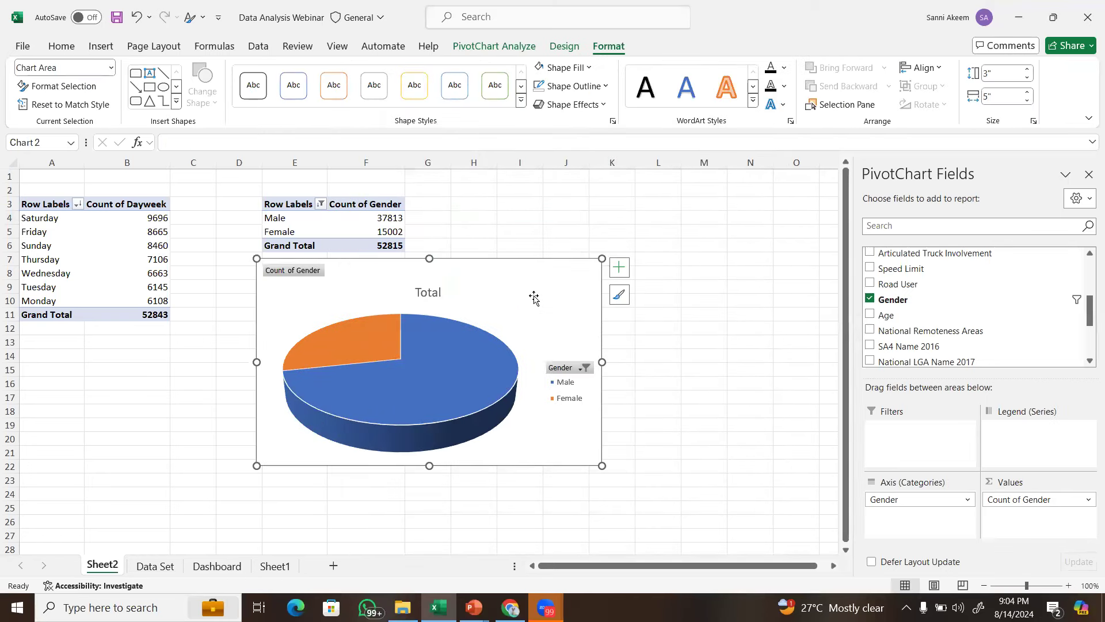
# Cut the gender pie chart from Sheet2 and paste it on the Dashboard sheet, positioned over the empty panel beside the Dayweek chart.
pyautogui.press('Delete')
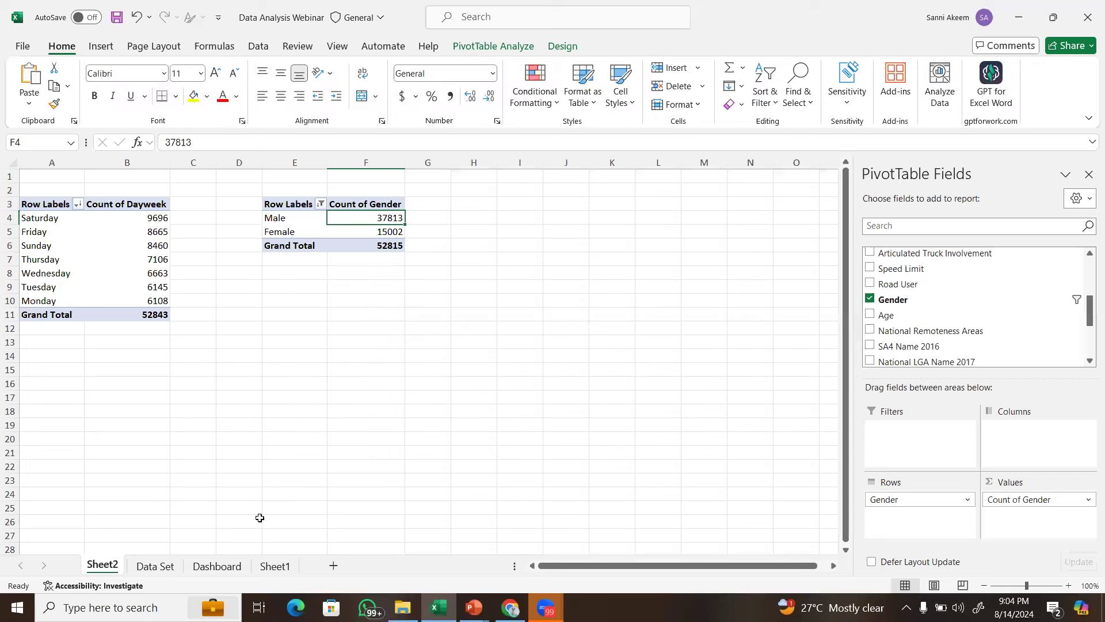
pyautogui.click(226, 567)
pyautogui.click(509, 329)
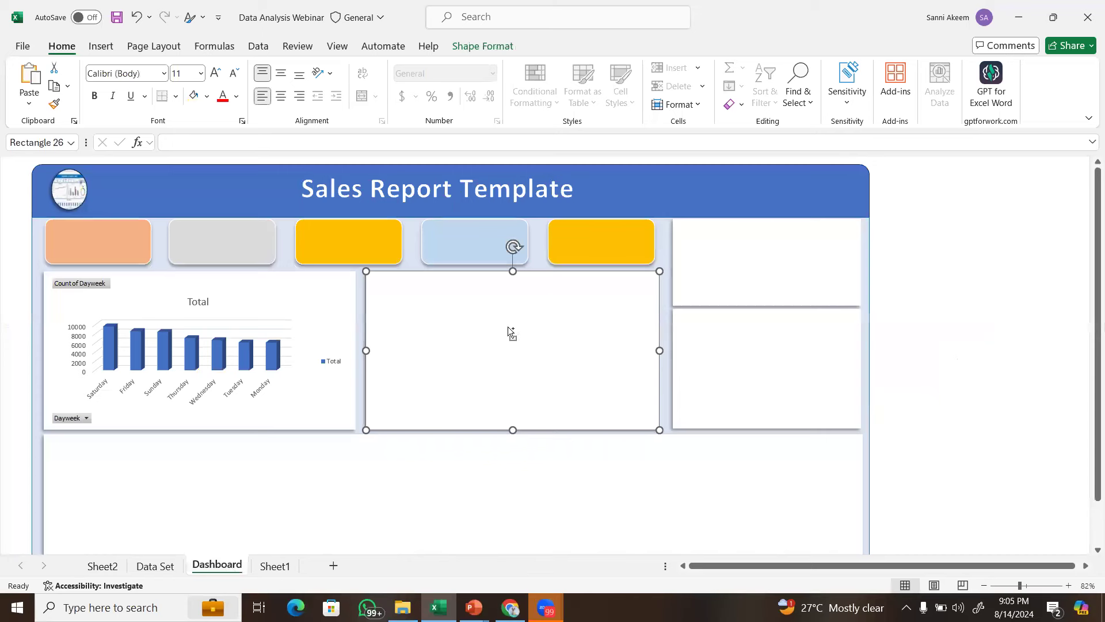
pyautogui.hotkey('ctrl', 'v')
pyautogui.moveTo(615, 294); pyautogui.dragTo(619, 299)
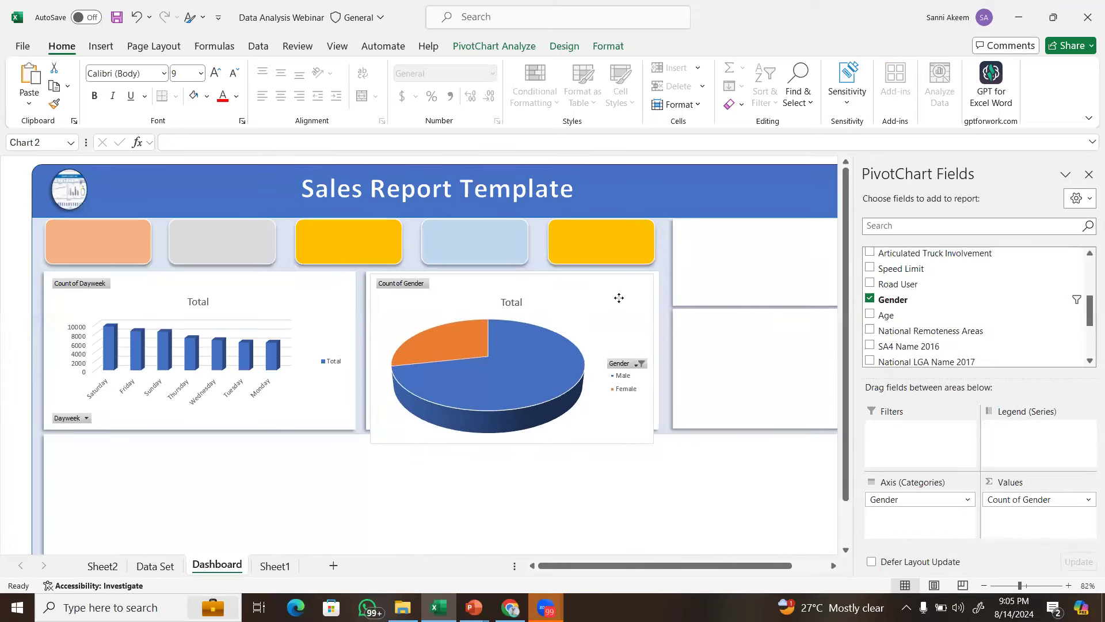
# Resize the gender pie chart to about 2.7" high by 5.09" wide so it fits inside its dashboard panel.
pyautogui.moveTo(512, 444); pyautogui.dragTo(509, 427)
pyautogui.moveTo(653, 350); pyautogui.dragTo(656, 349)
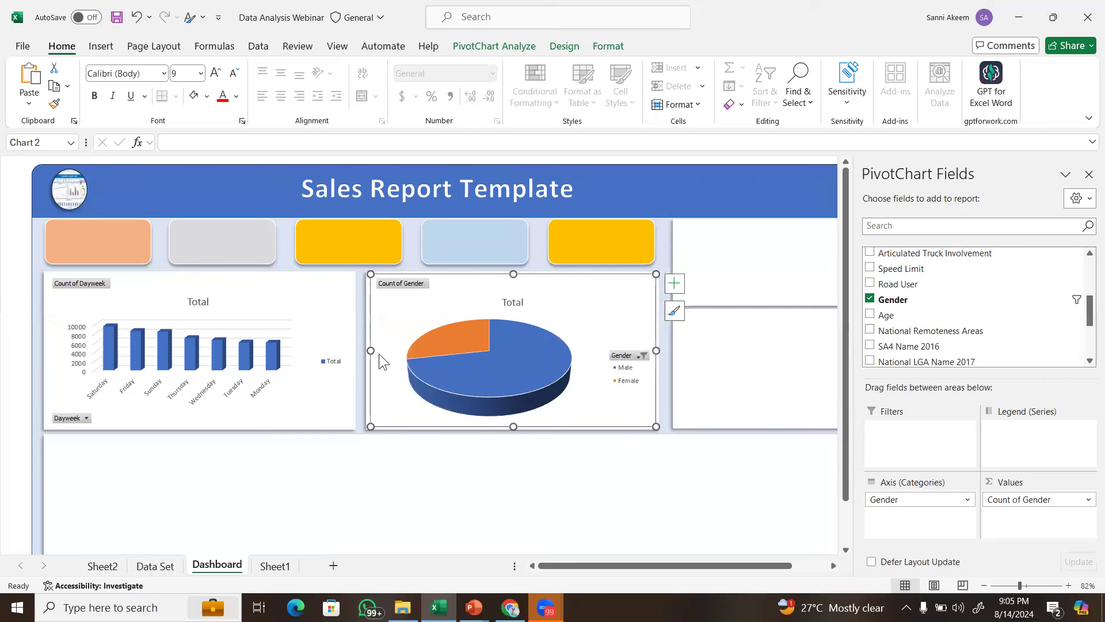
pyautogui.moveTo(369, 351); pyautogui.dragTo(368, 352)
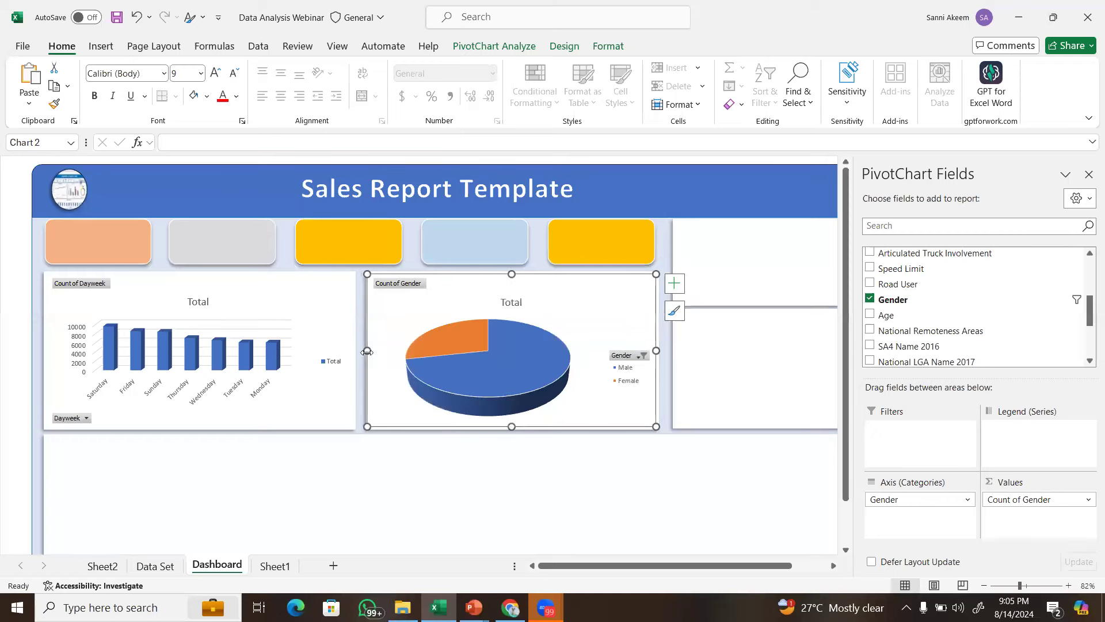
# Remove the shape outline from the gender pie chart on the Dashboard and deselect the chart.
pyautogui.click(610, 49)
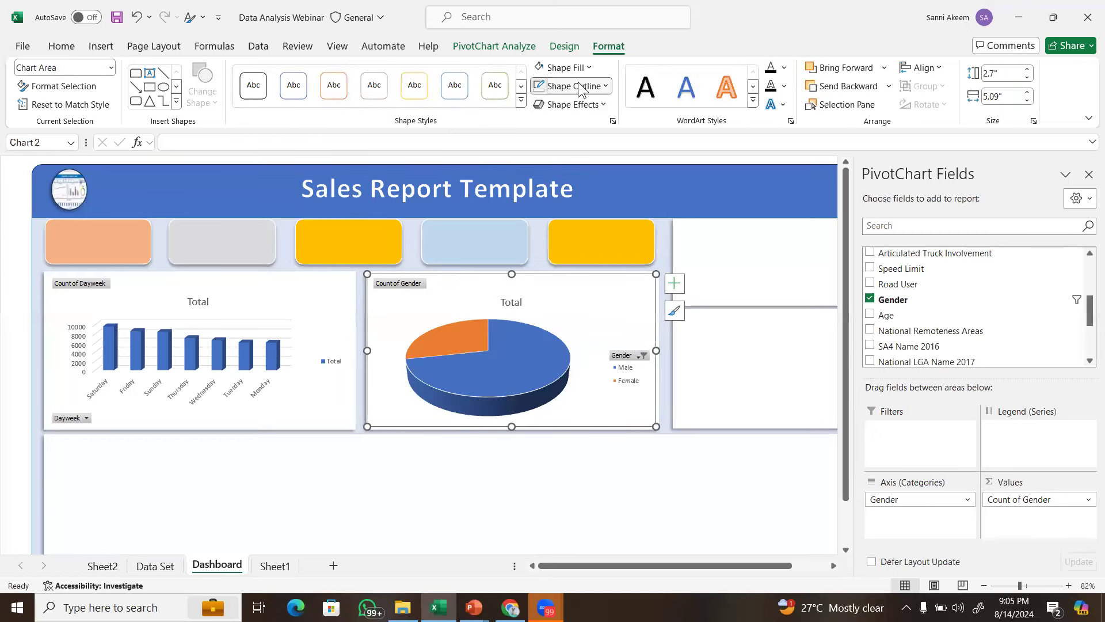
pyautogui.click(580, 87)
pyautogui.click(570, 264)
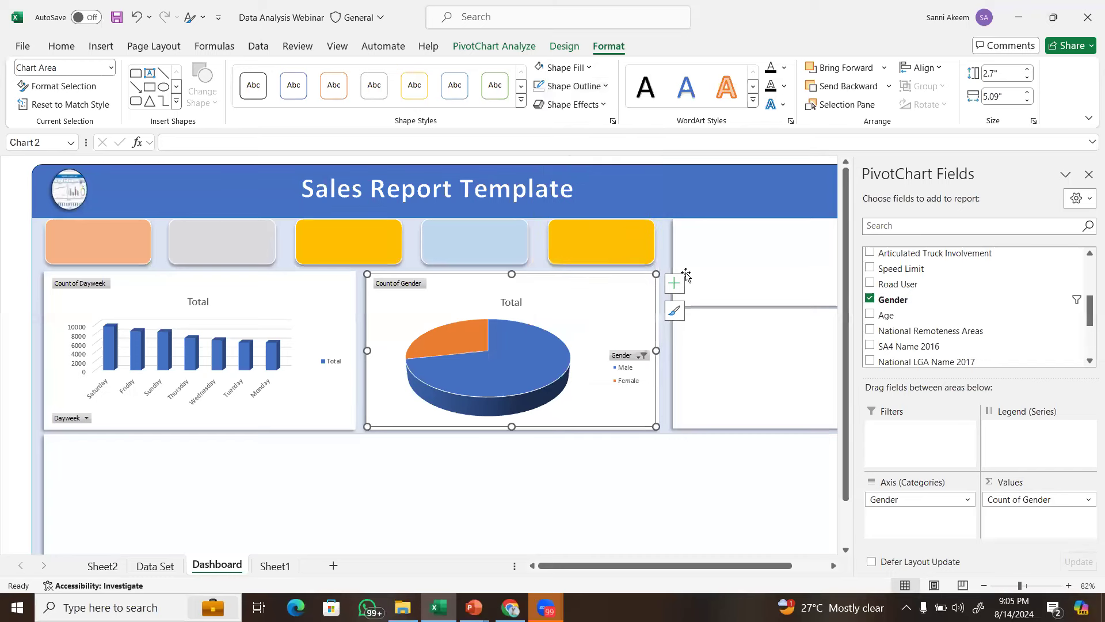
pyautogui.click(686, 275)
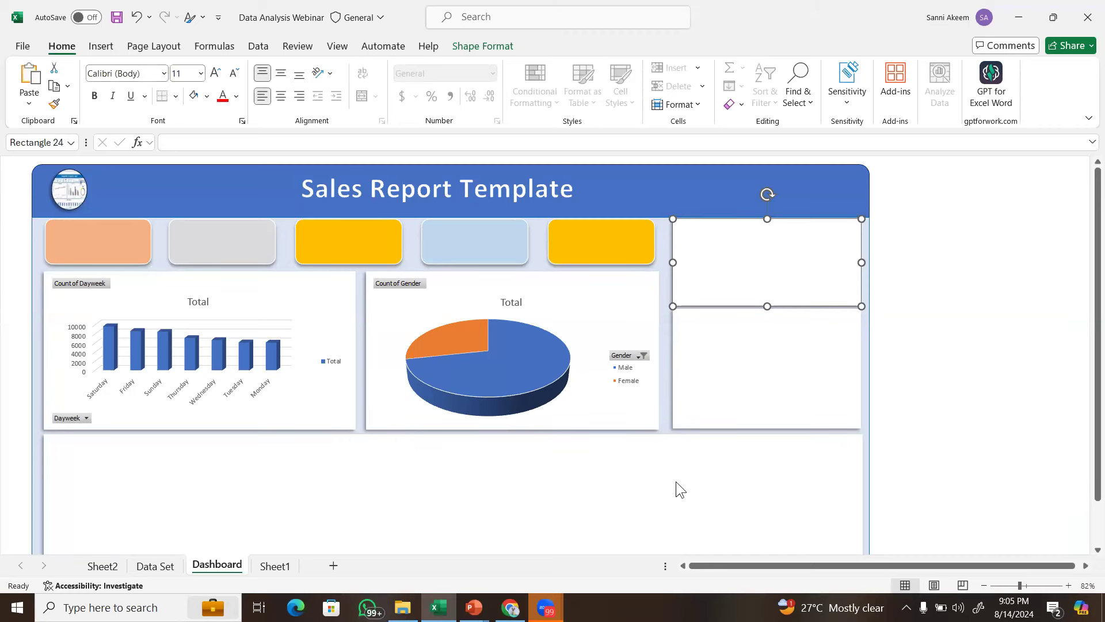
pyautogui.click(665, 195)
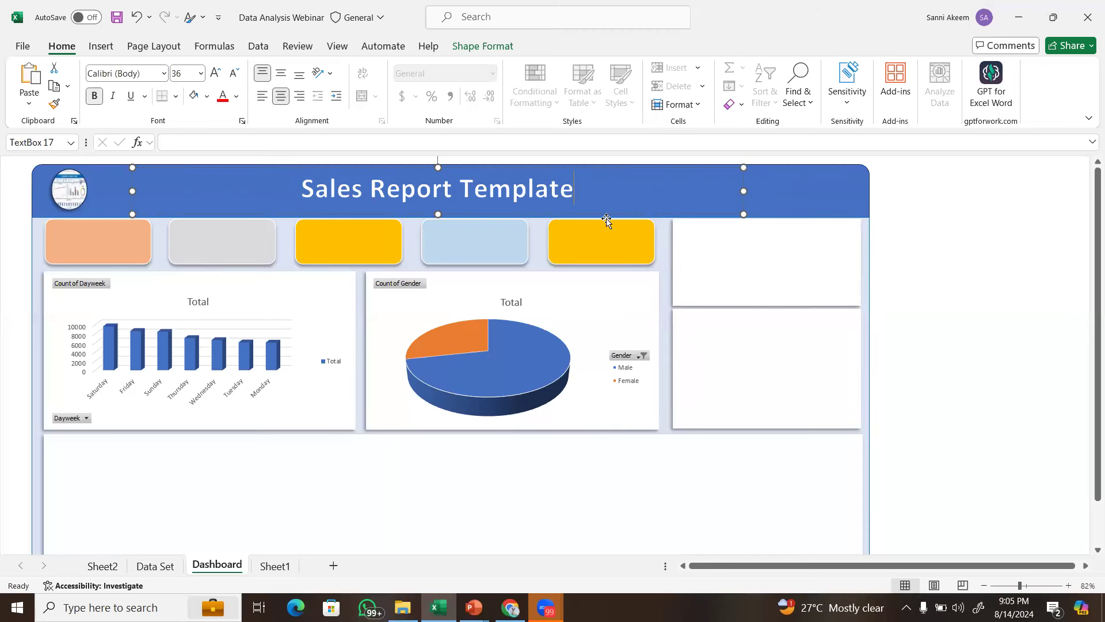
pyautogui.click(685, 316)
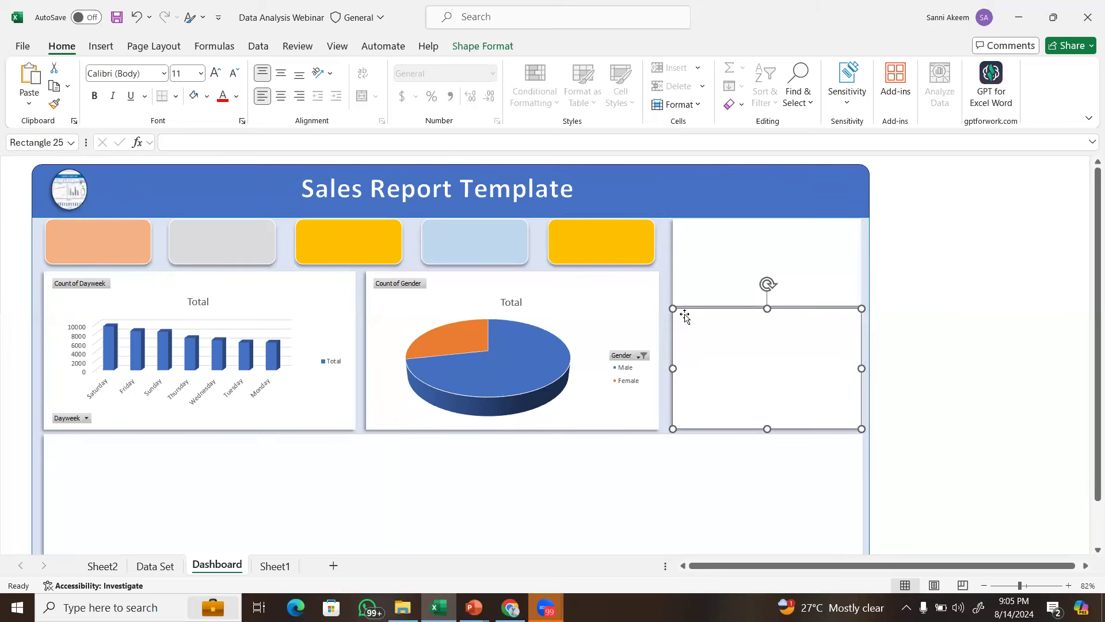
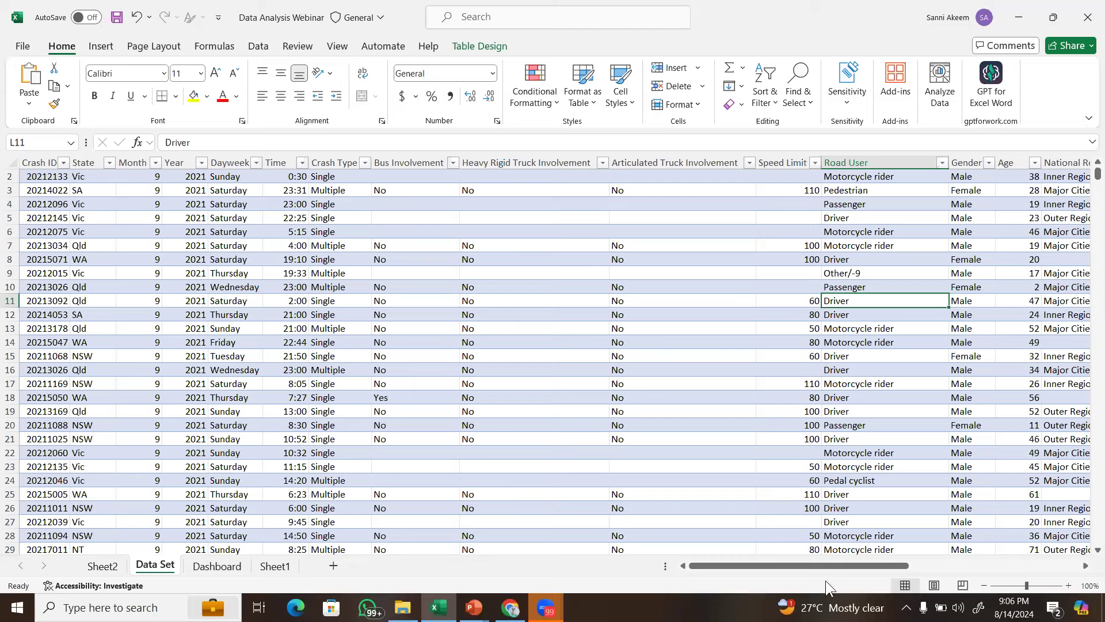
# Review the Road User categories on the Data Set sheet, such as Pedestrian, Driver, Motorcycle rider and Other/-9.
pyautogui.press('Up')
pyautogui.press('Up')
pyautogui.press('Up')
pyautogui.moveTo(809, 567); pyautogui.dragTo(836, 566)
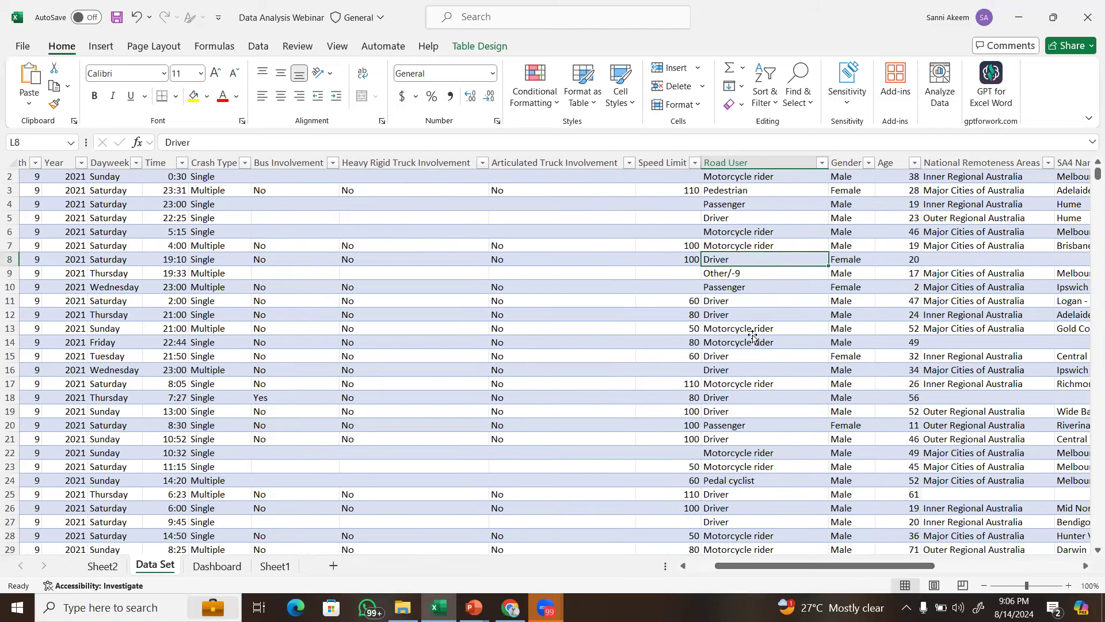
pyautogui.click(753, 337)
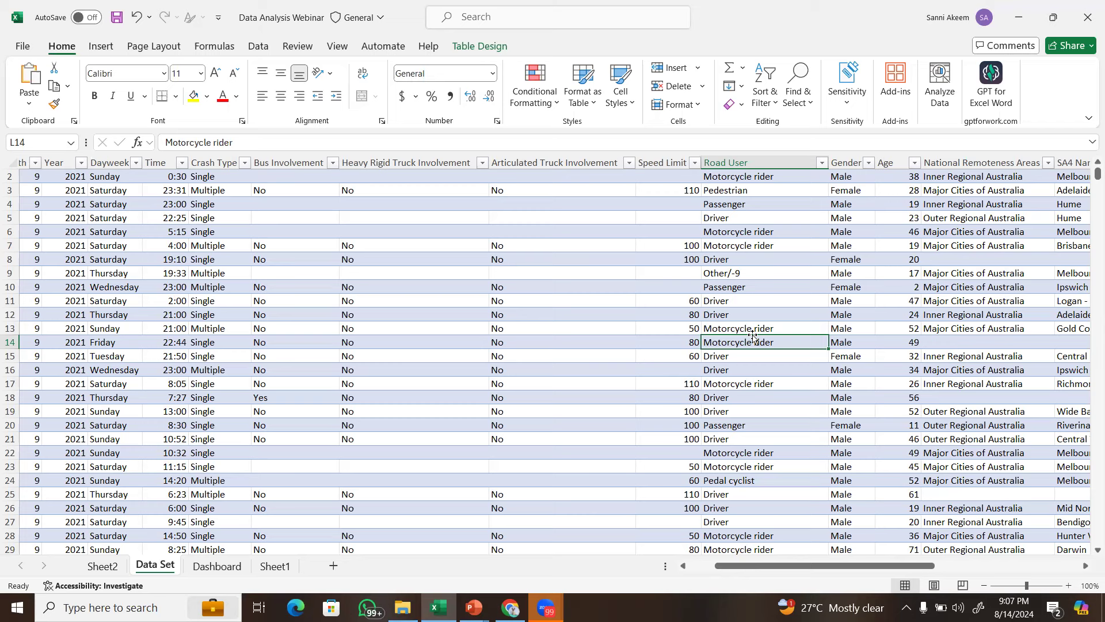
pyautogui.click(730, 187)
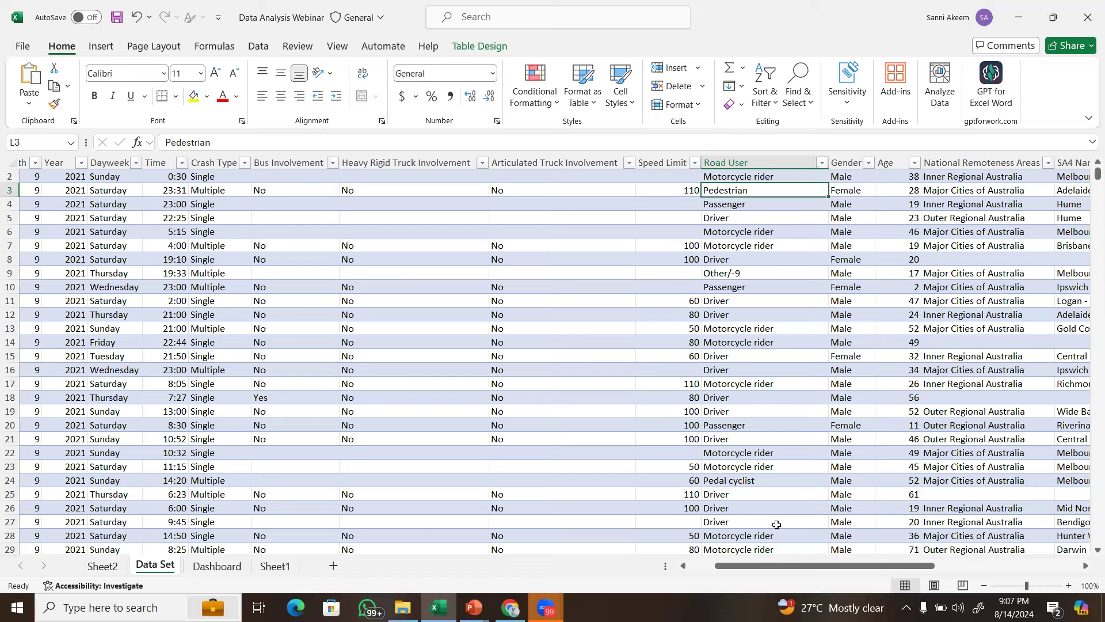
pyautogui.click(739, 399)
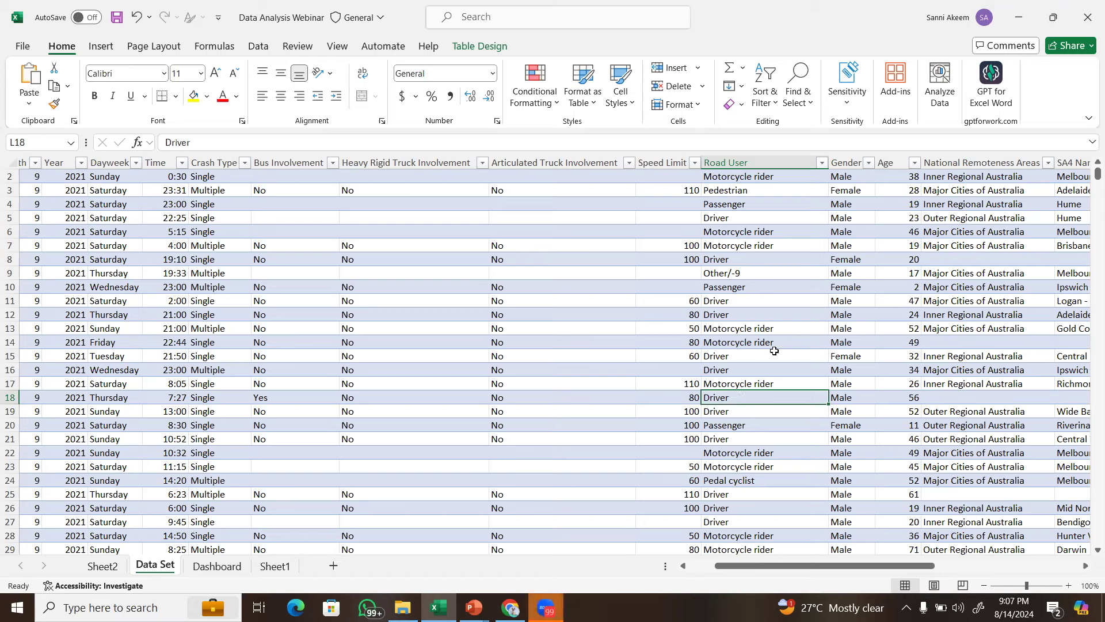
pyautogui.click(752, 278)
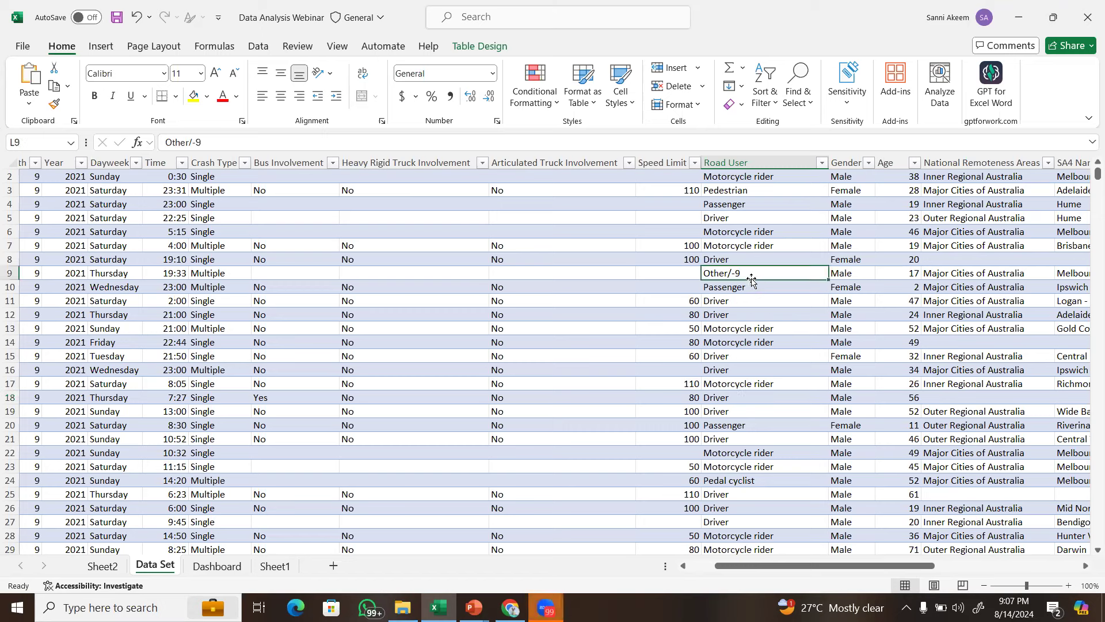
pyautogui.click(733, 246)
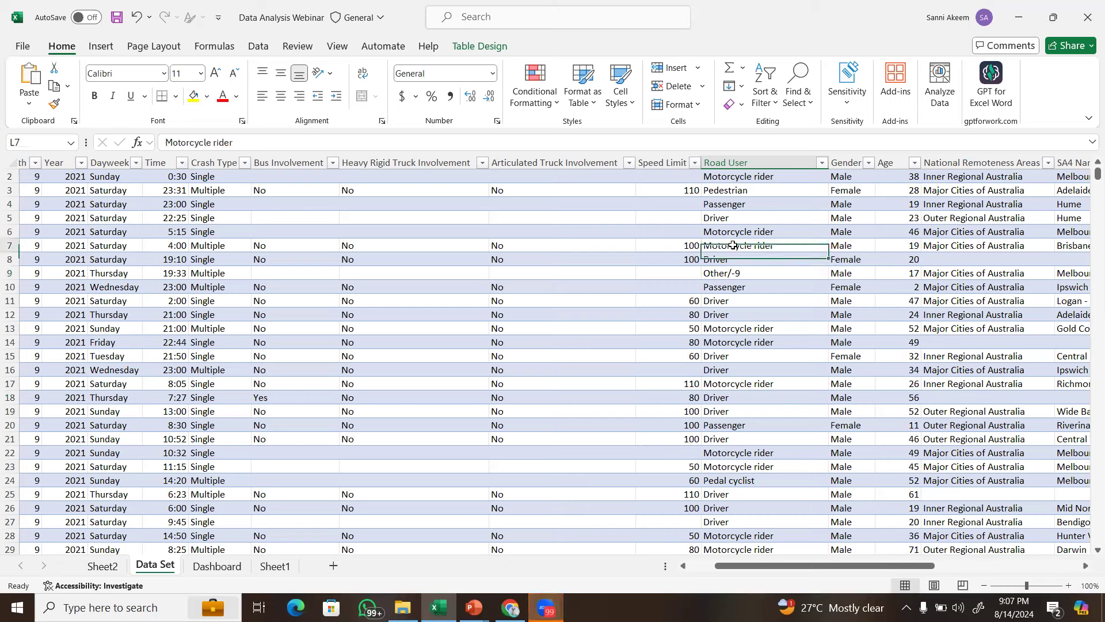
pyautogui.click(762, 190)
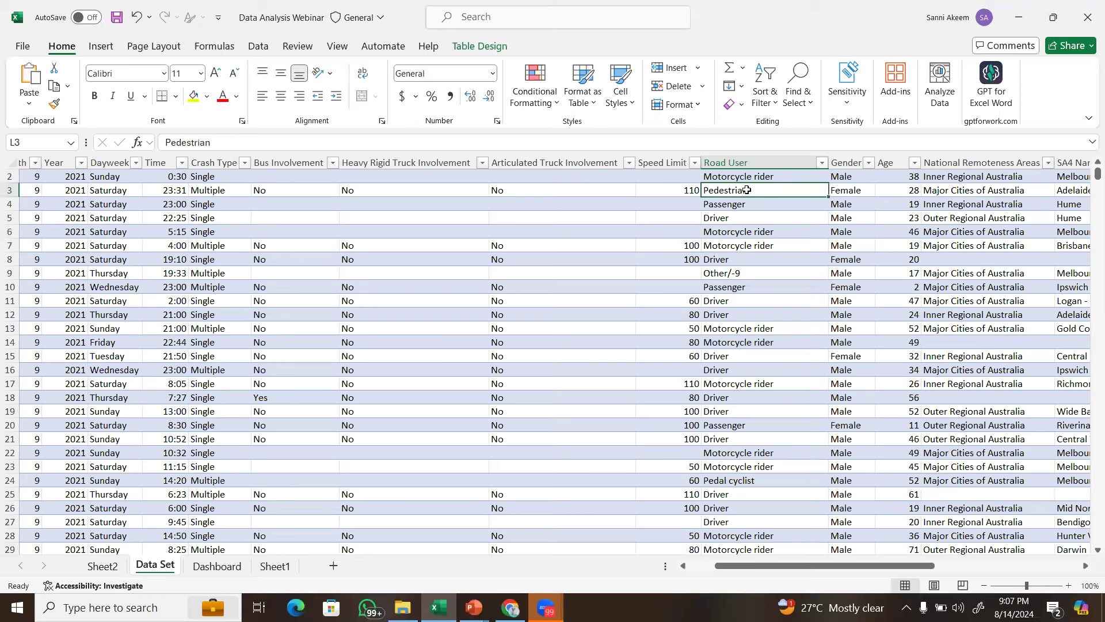
pyautogui.click(751, 224)
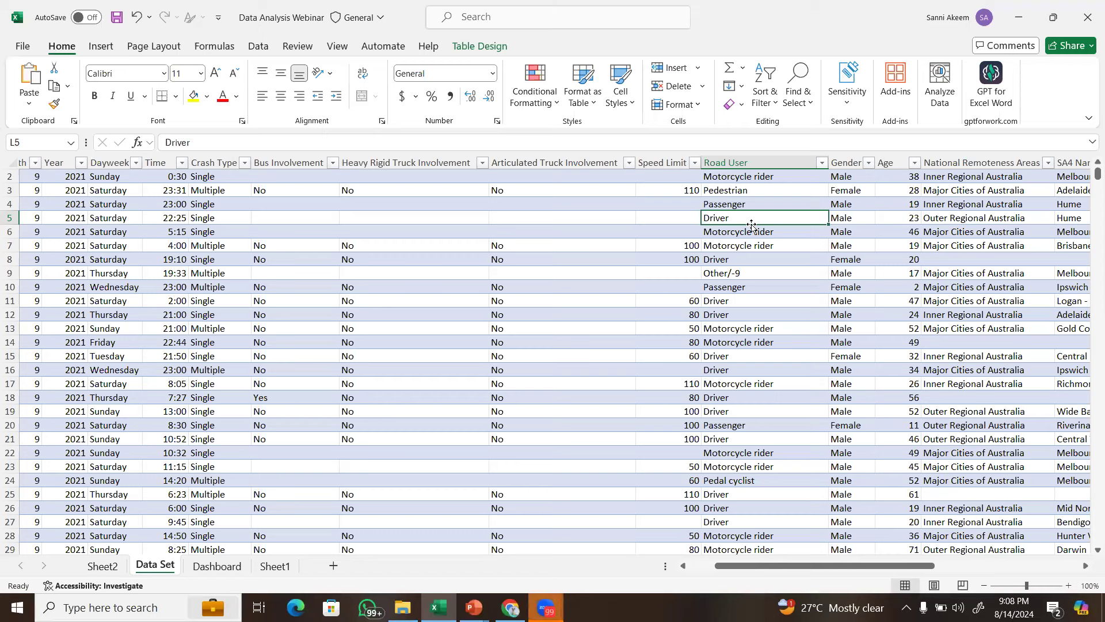
# Summarize Table2 with a new PivotTable placed on the existing Sheet2 at cell E9.
pyautogui.click(748, 179)
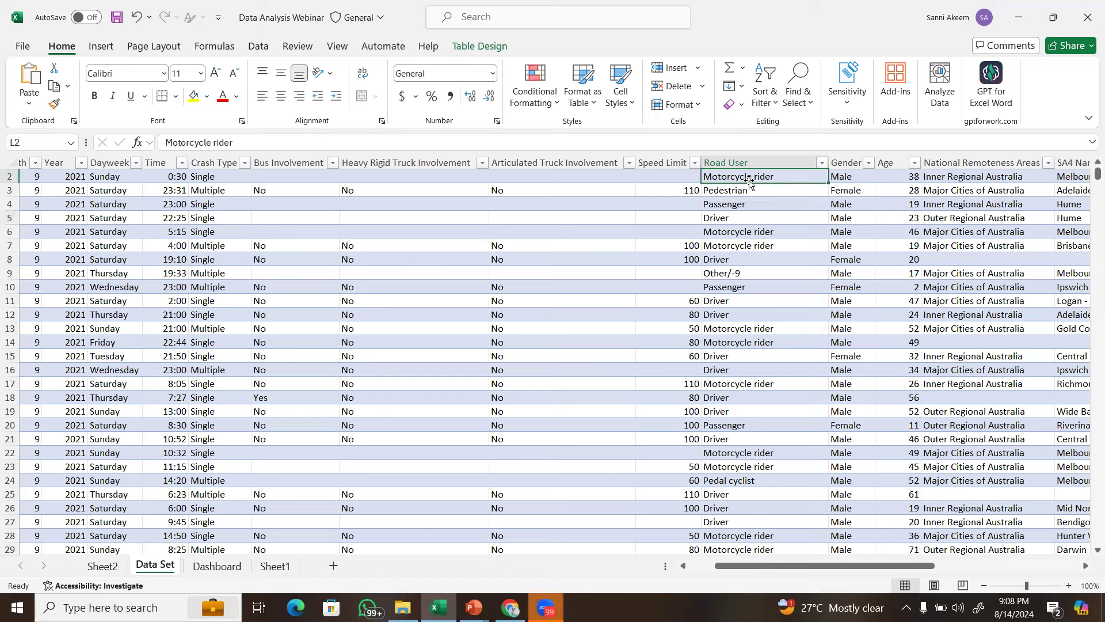
pyautogui.click(483, 47)
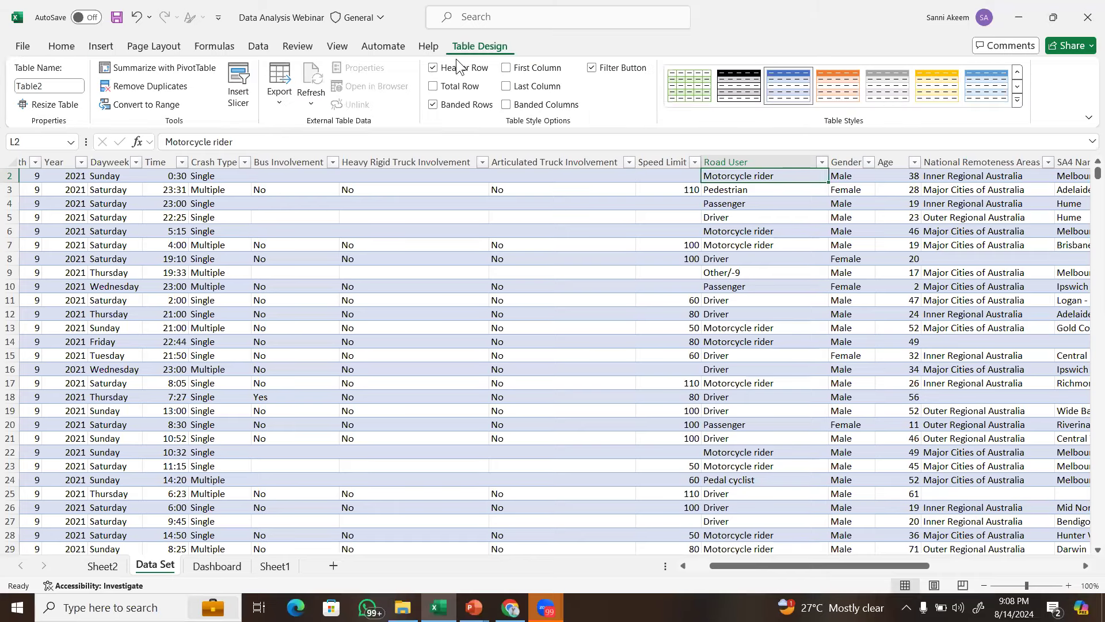
pyautogui.click(160, 72)
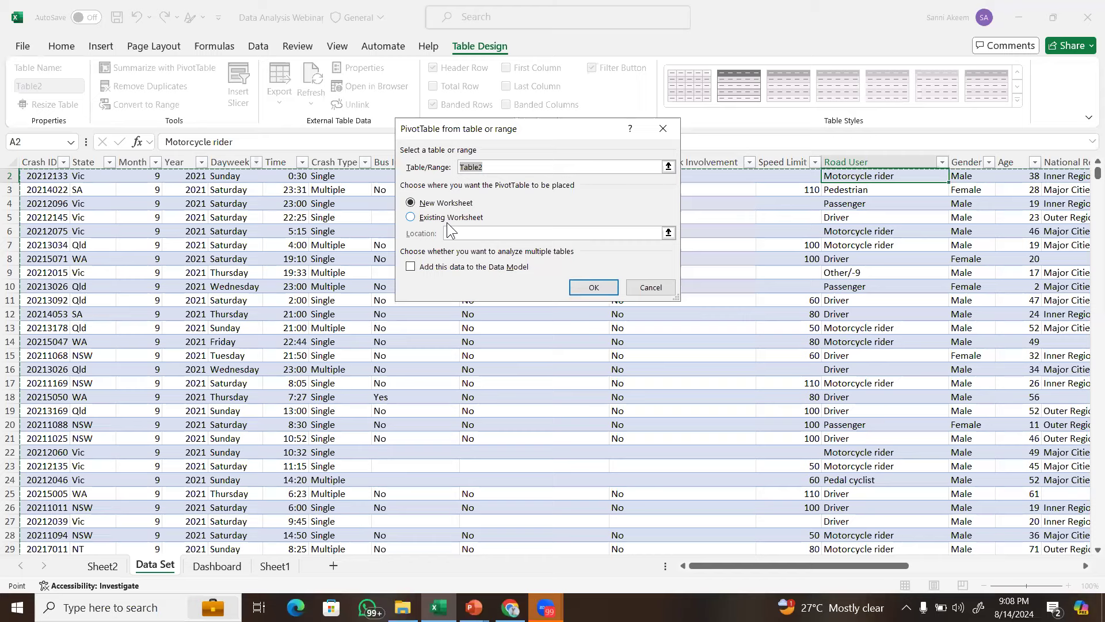
pyautogui.click(410, 217)
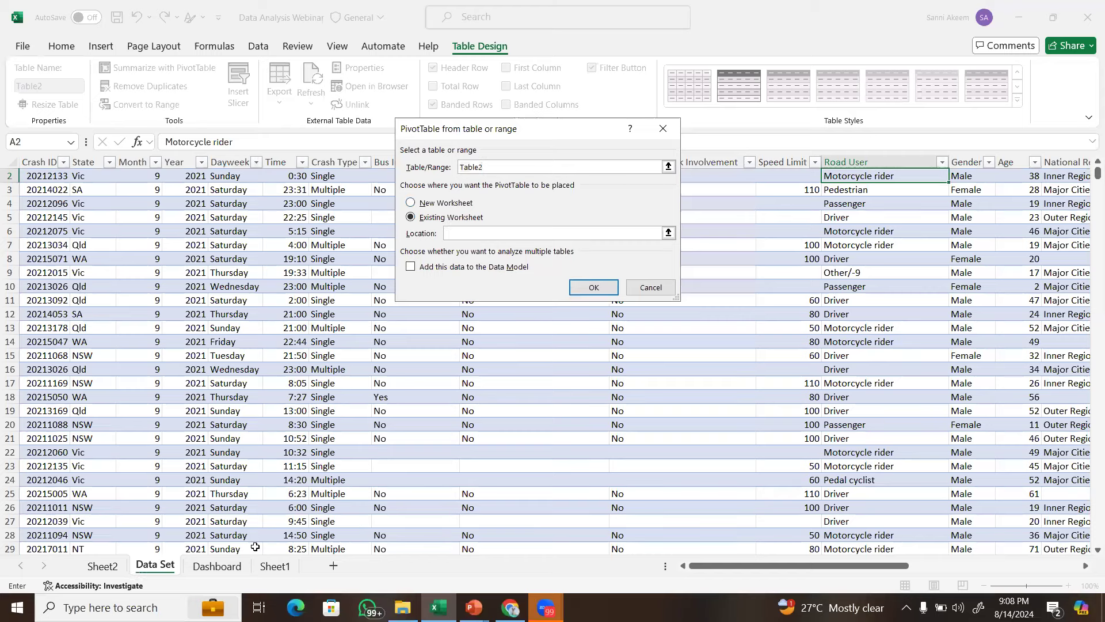
pyautogui.click(98, 569)
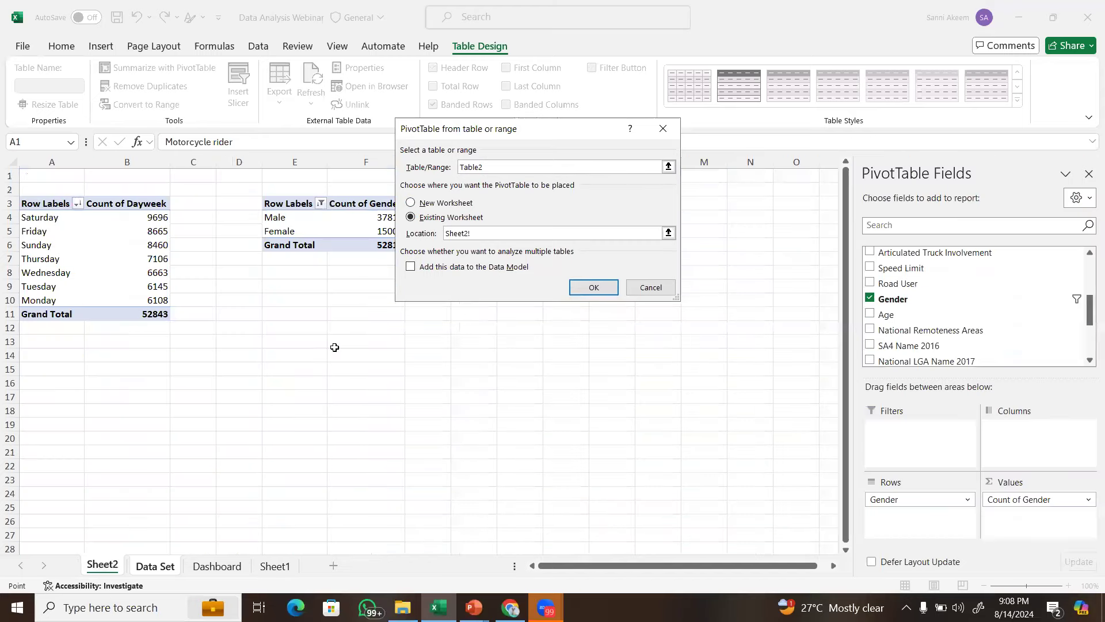
pyautogui.click(270, 290)
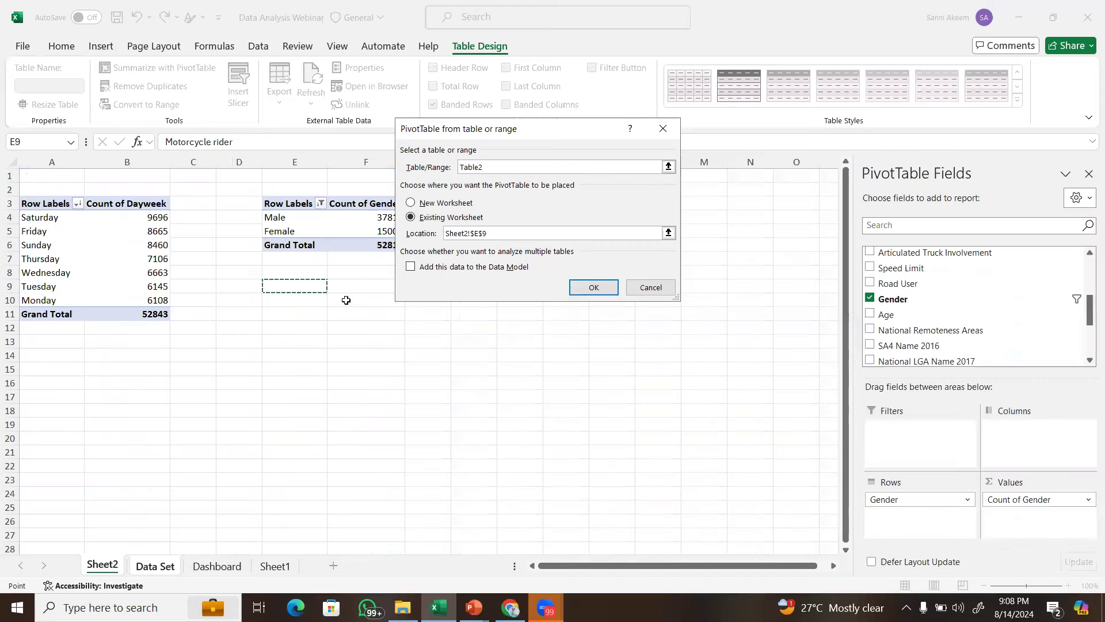
pyautogui.click(596, 286)
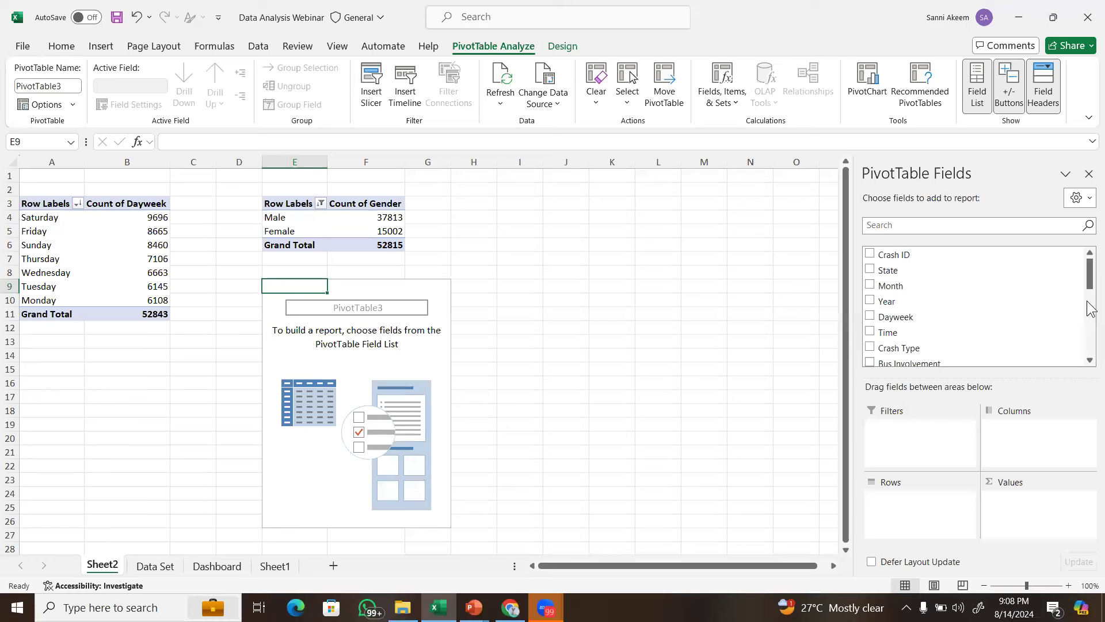
# Add Road User to the new PivotTable as both its row labels and its counted value.
pyautogui.moveTo(1090, 288); pyautogui.dragTo(1090, 318)
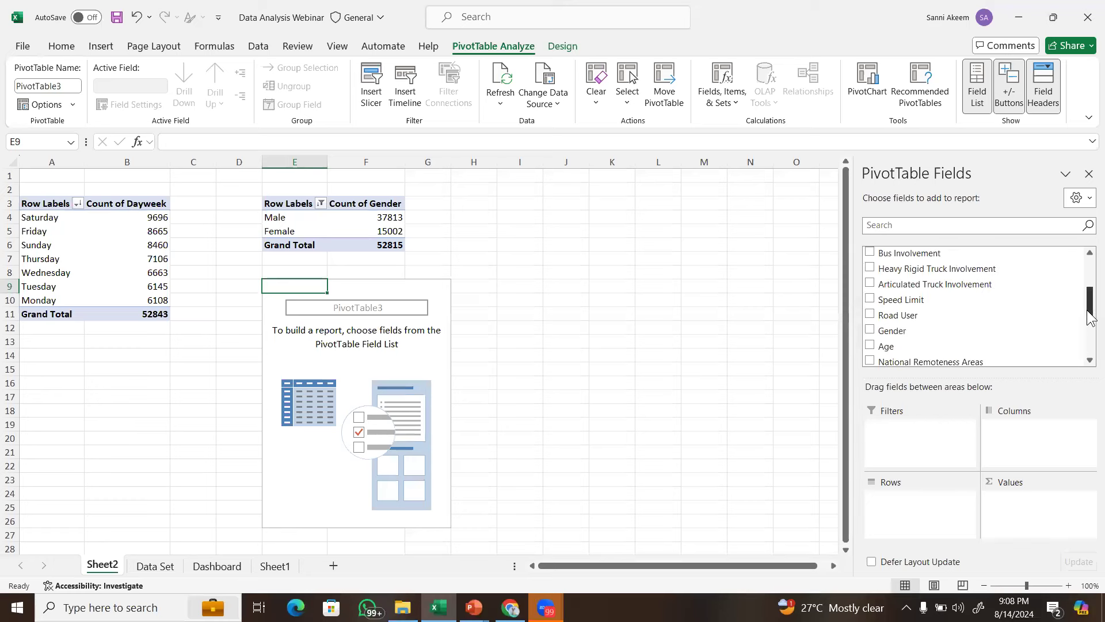
pyautogui.moveTo(924, 322); pyautogui.dragTo(915, 508)
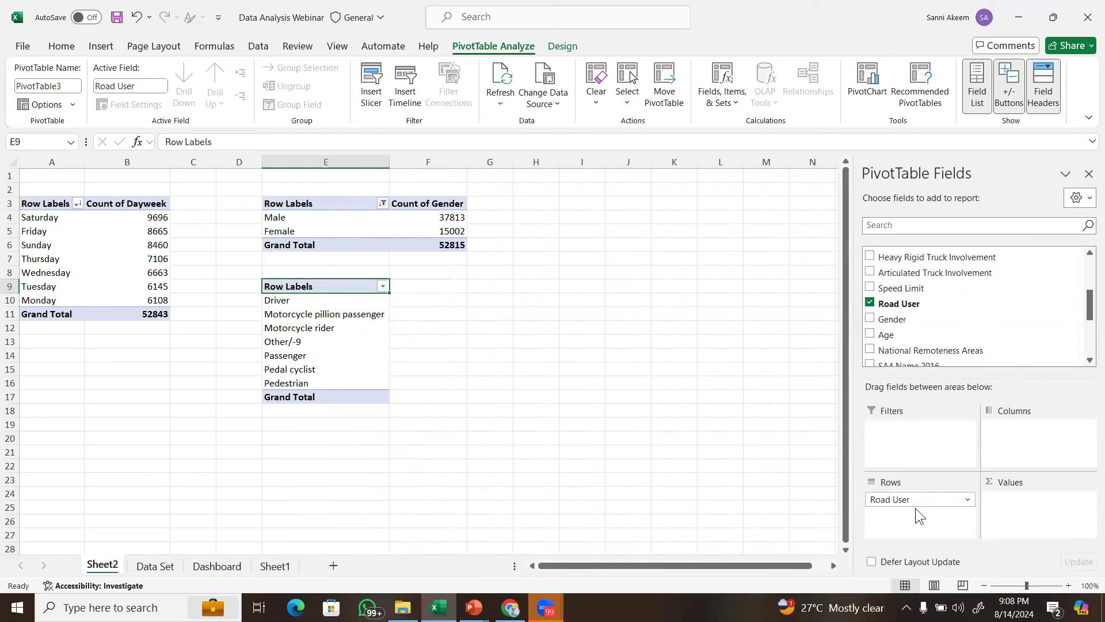
pyautogui.moveTo(908, 311); pyautogui.dragTo(1029, 505)
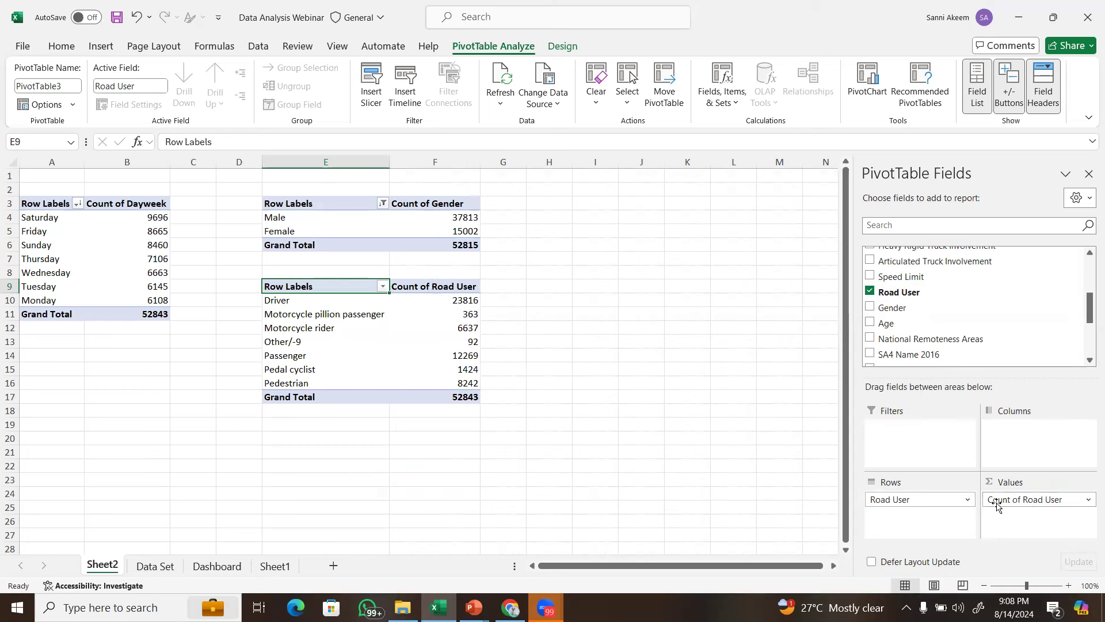
# Sort the Road User PivotTable by its counts from largest to smallest.
pyautogui.click(458, 314)
pyautogui.click(458, 299)
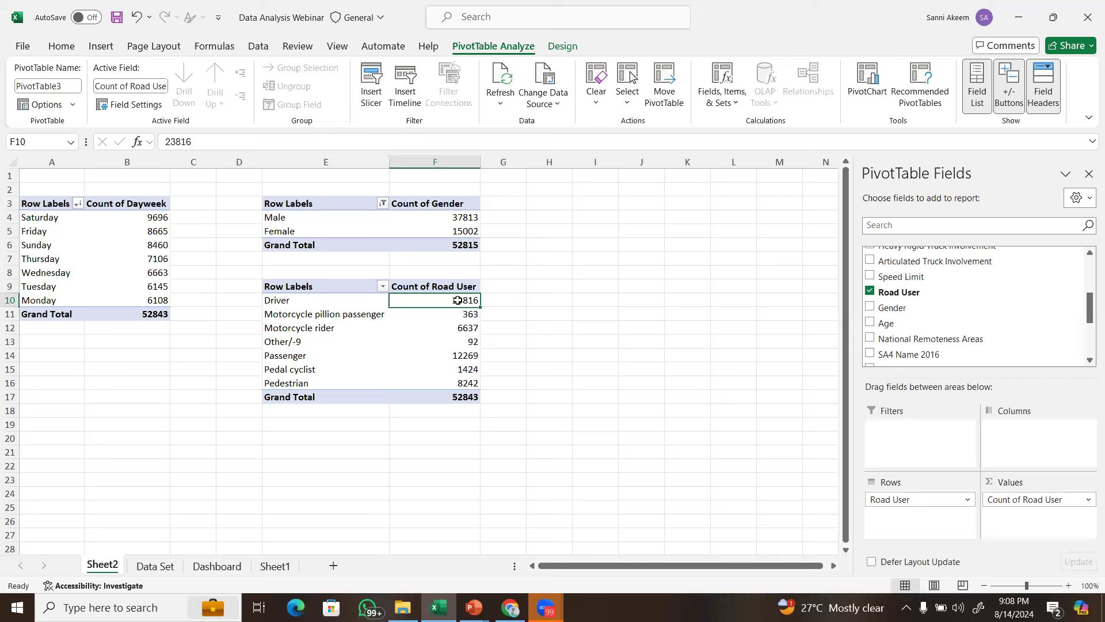
pyautogui.rightClick(458, 300)
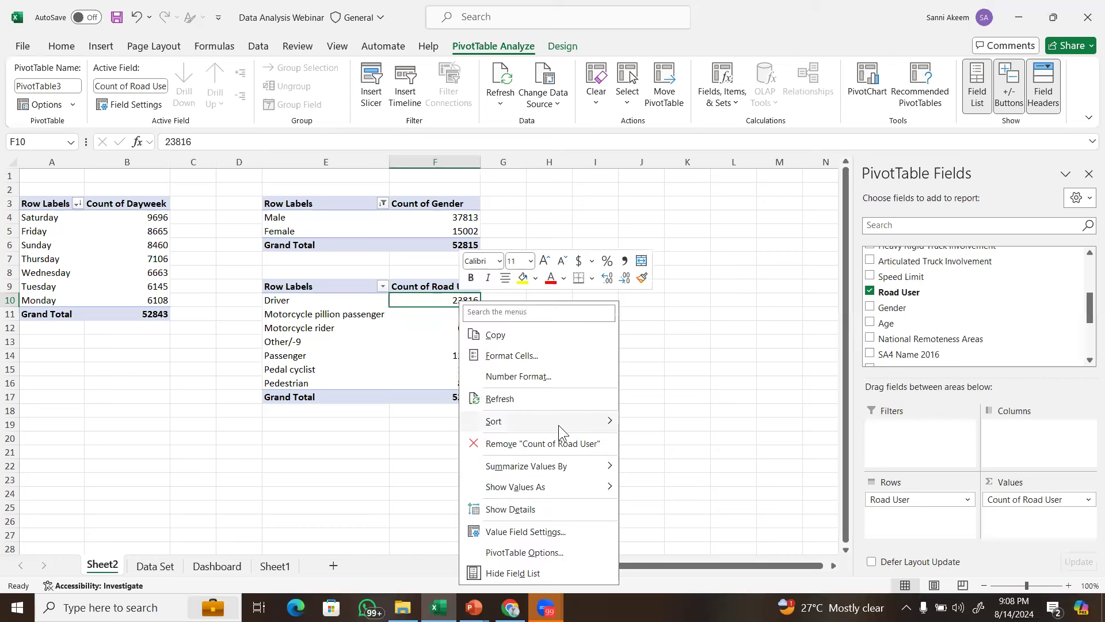
pyautogui.moveTo(575, 421)
pyautogui.click(710, 444)
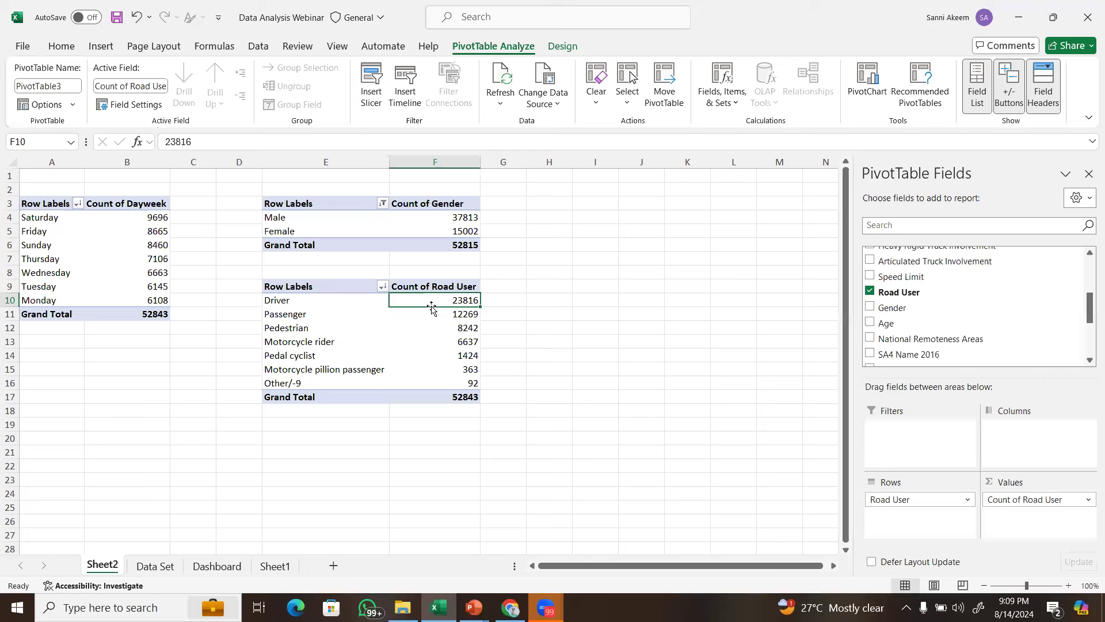
# Show the detail records behind the Driver count on a new sheet, review them, and return to the Road User counts on Sheet2.
pyautogui.moveTo(432, 301)
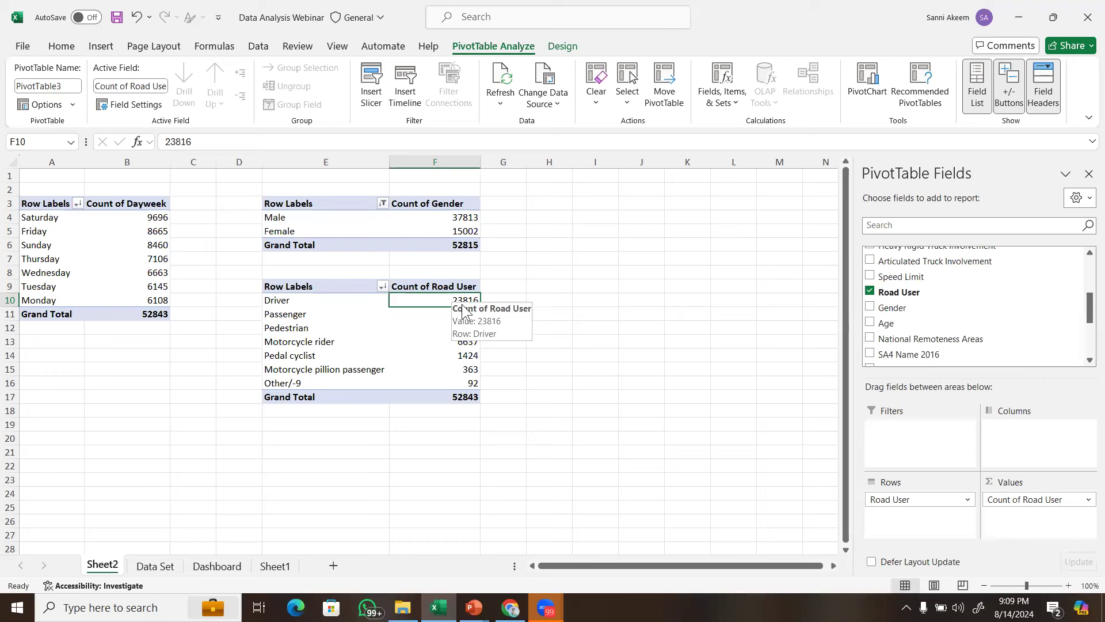
pyautogui.doubleClick(456, 300)
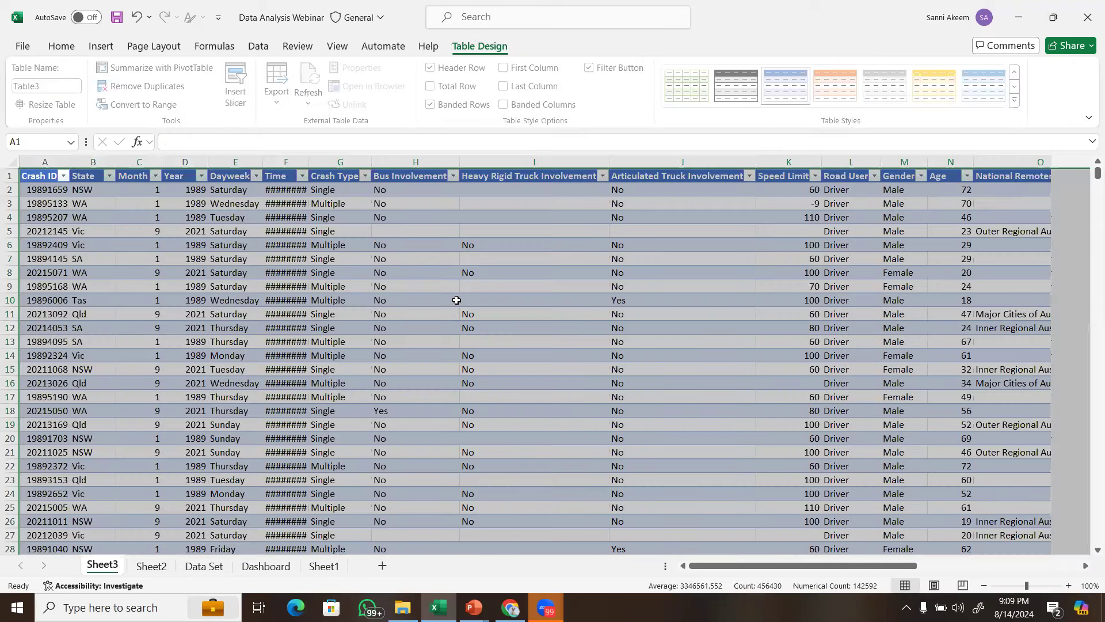
pyautogui.click(426, 285)
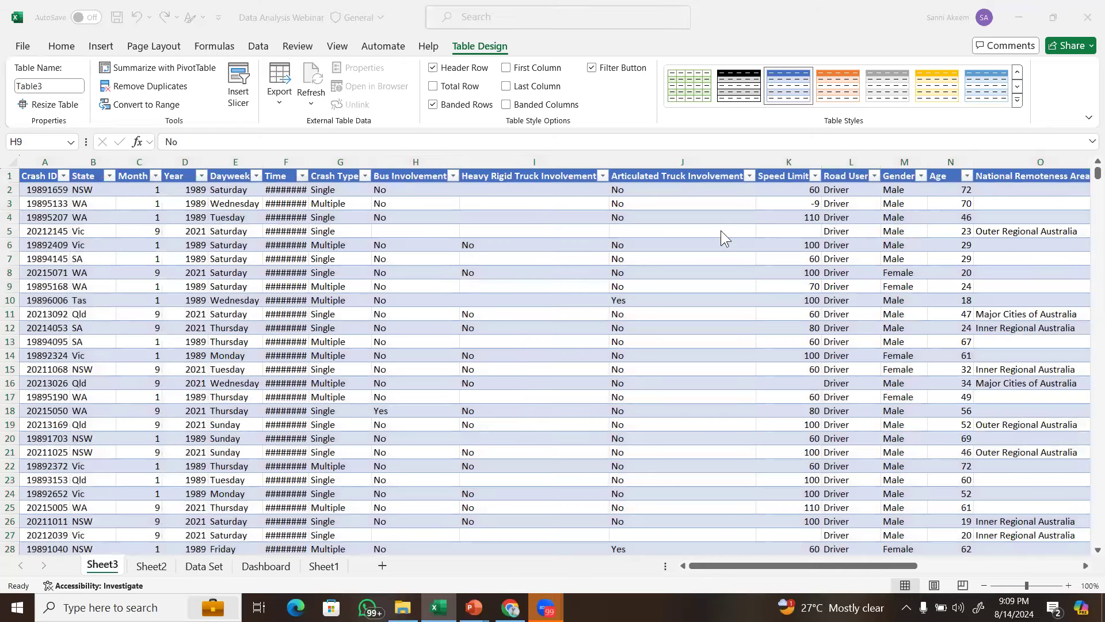
pyautogui.click(836, 189)
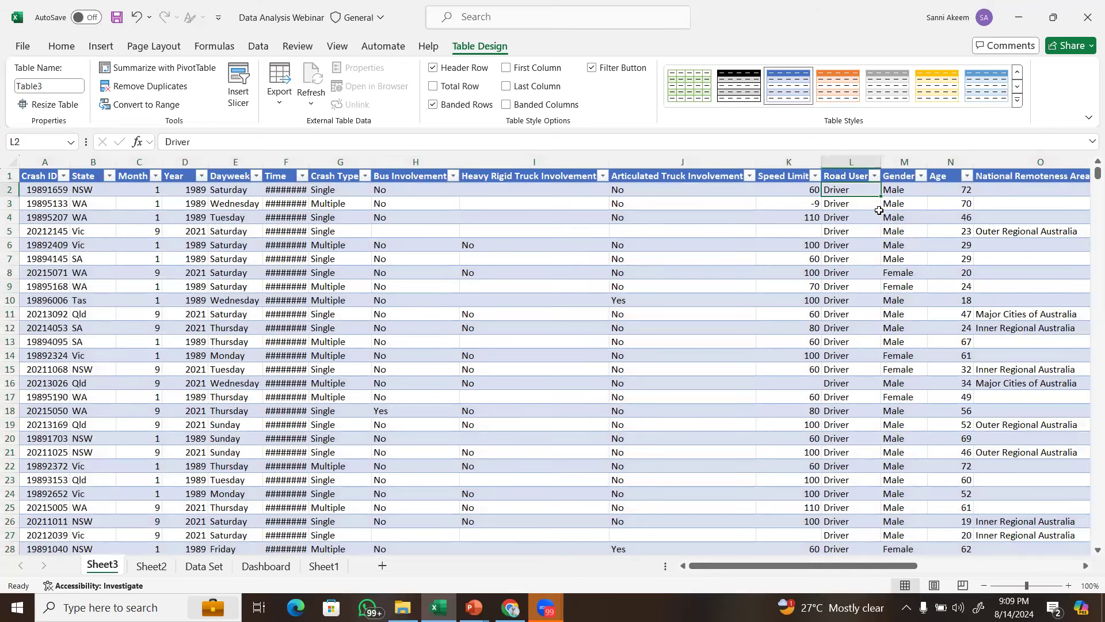
pyautogui.moveTo(1092, 173); pyautogui.dragTo(1092, 180)
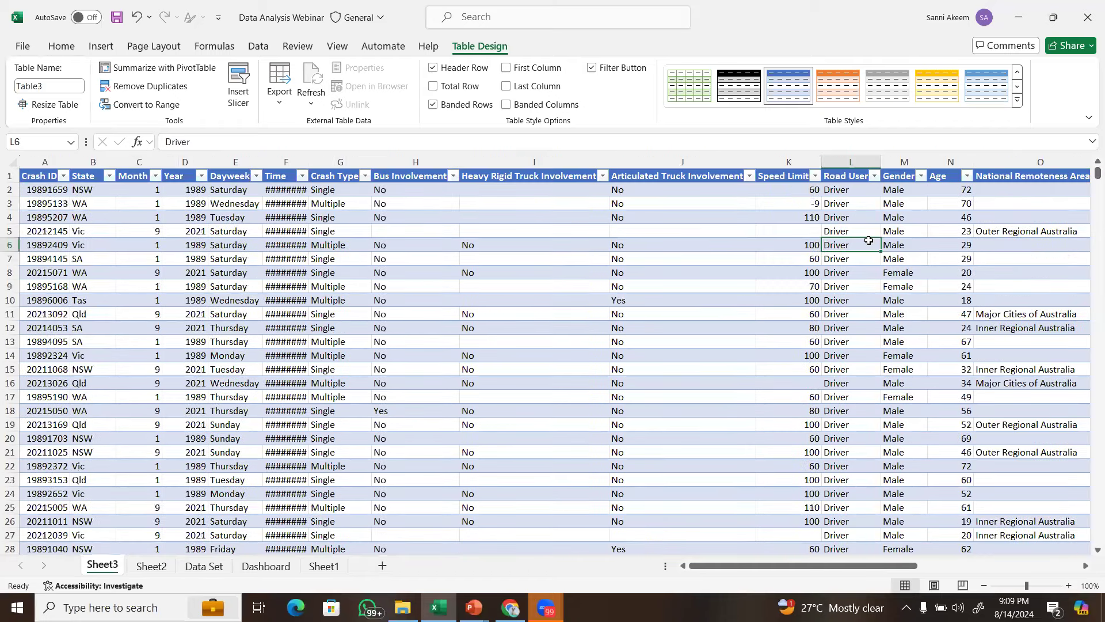
pyautogui.click(152, 567)
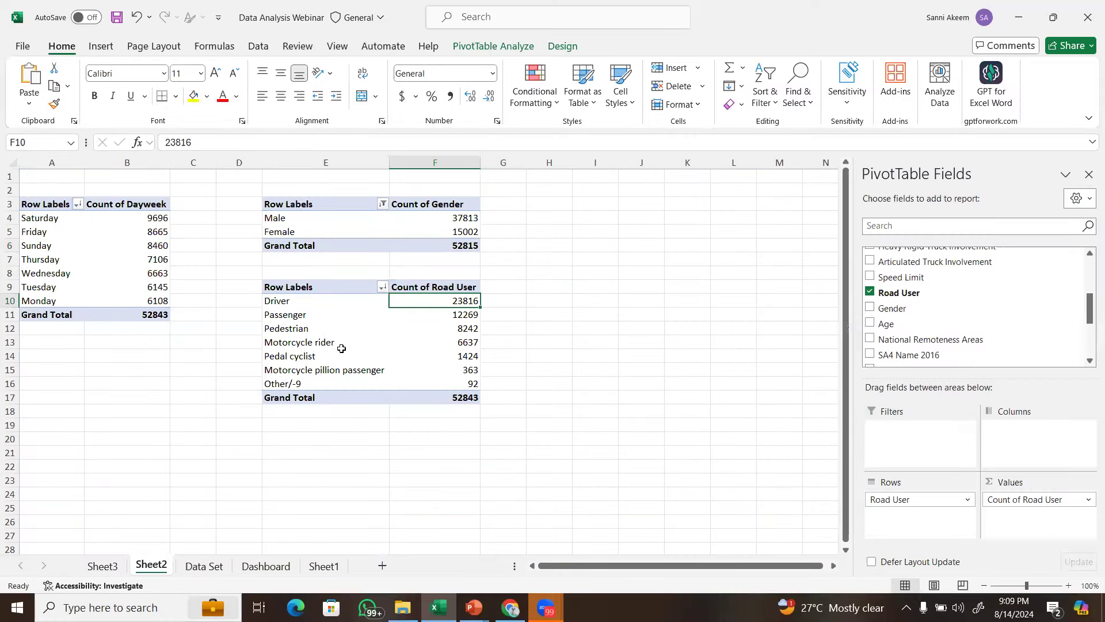
pyautogui.click(467, 329)
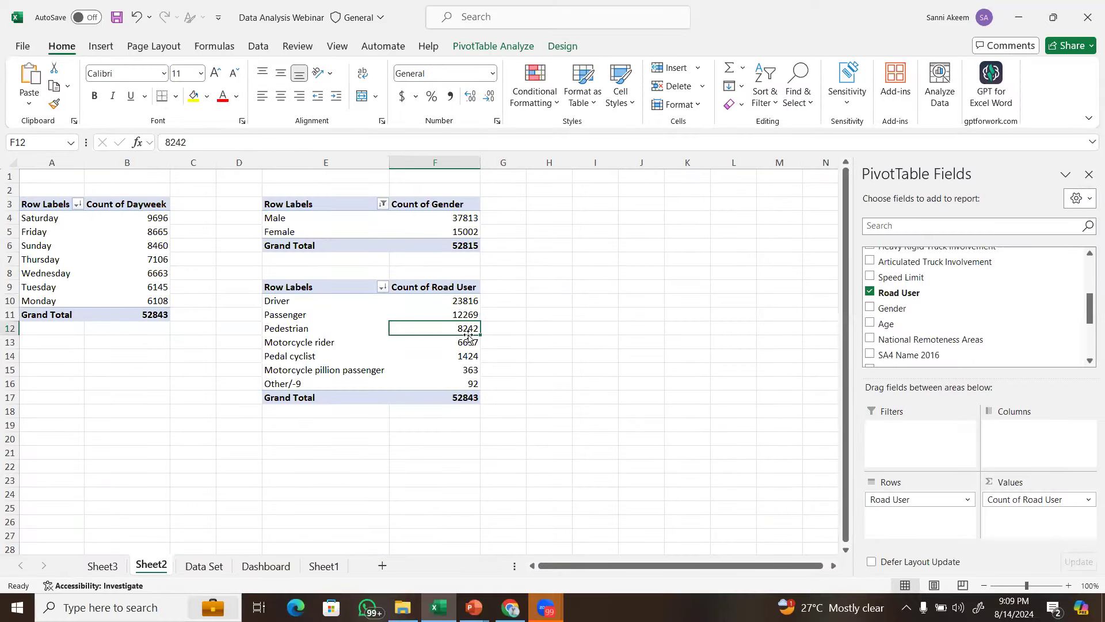
pyautogui.click(473, 339)
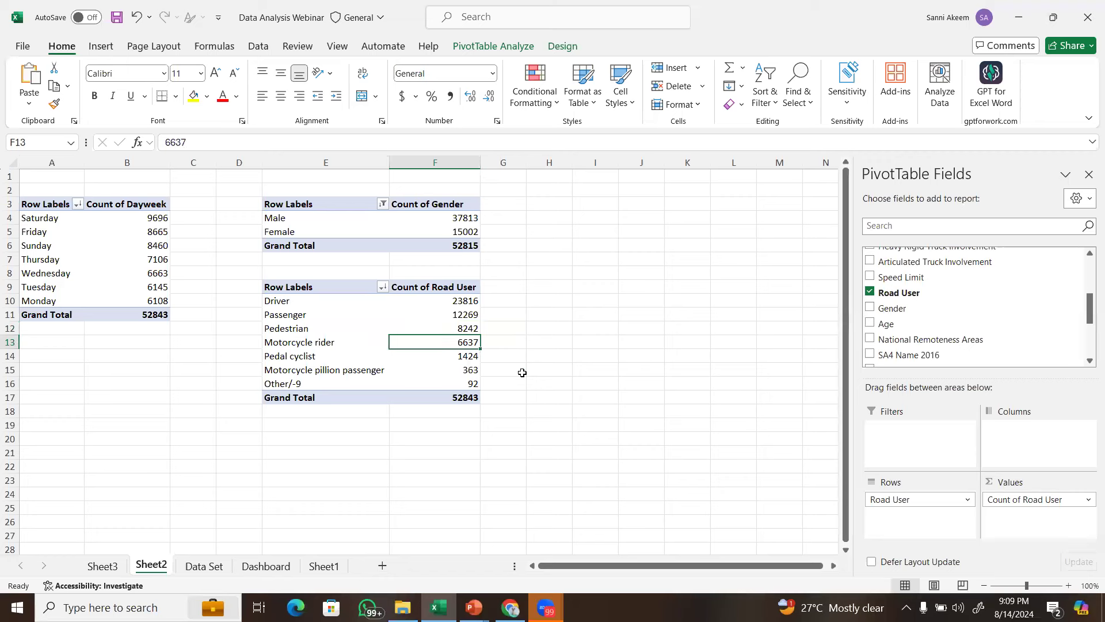
# Insert a Clustered Bar PivotChart from the Road User PivotTable.
pyautogui.click(353, 316)
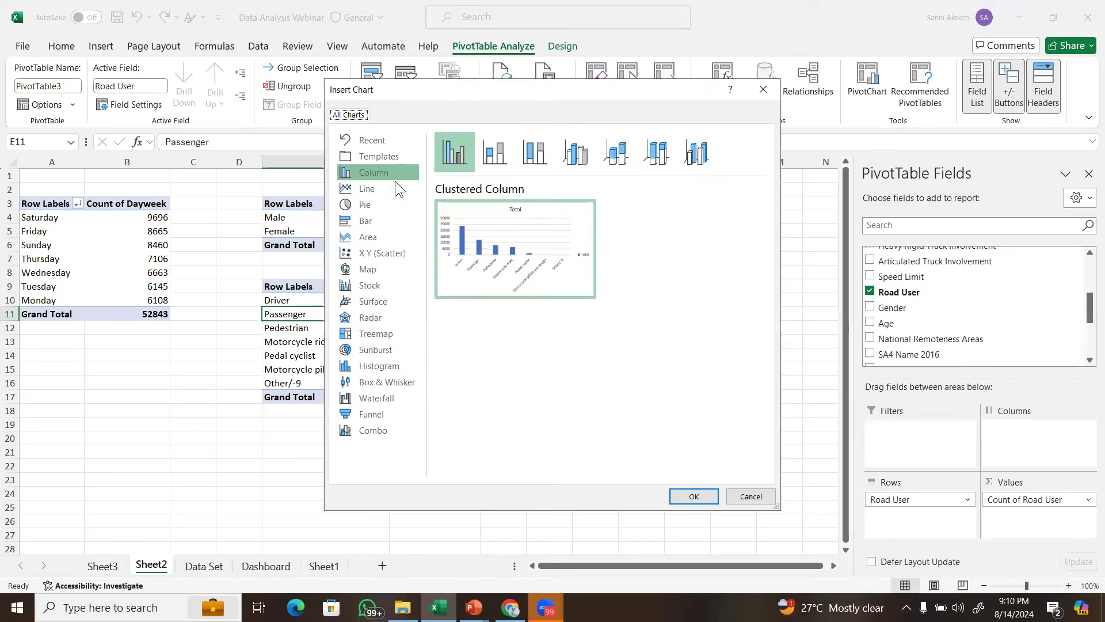
pyautogui.click(398, 224)
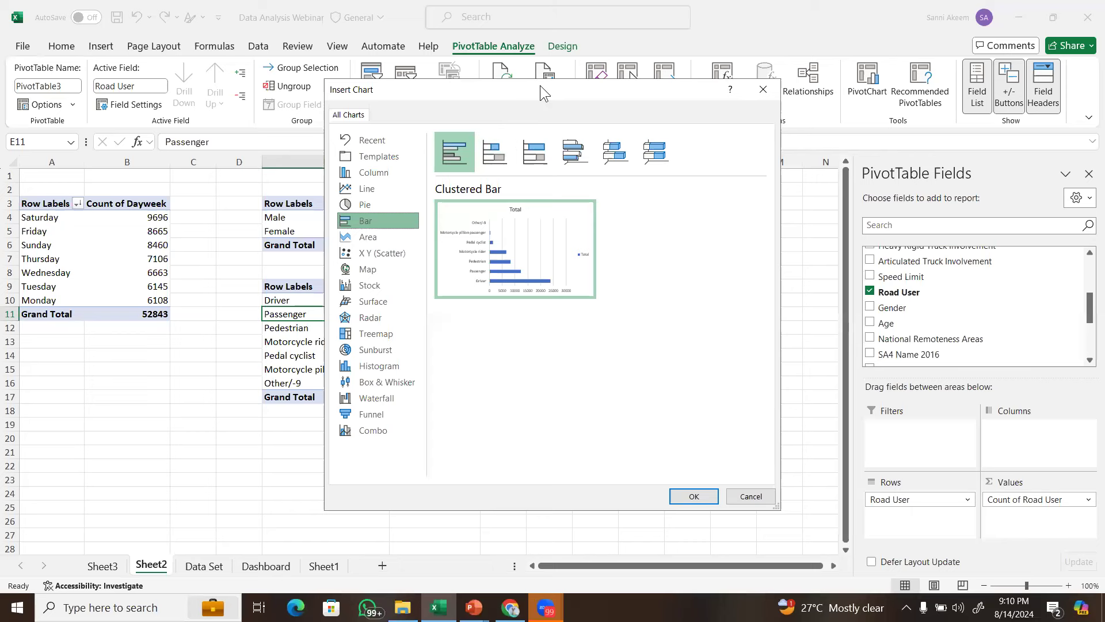
pyautogui.moveTo(540, 86); pyautogui.dragTo(434, 37)
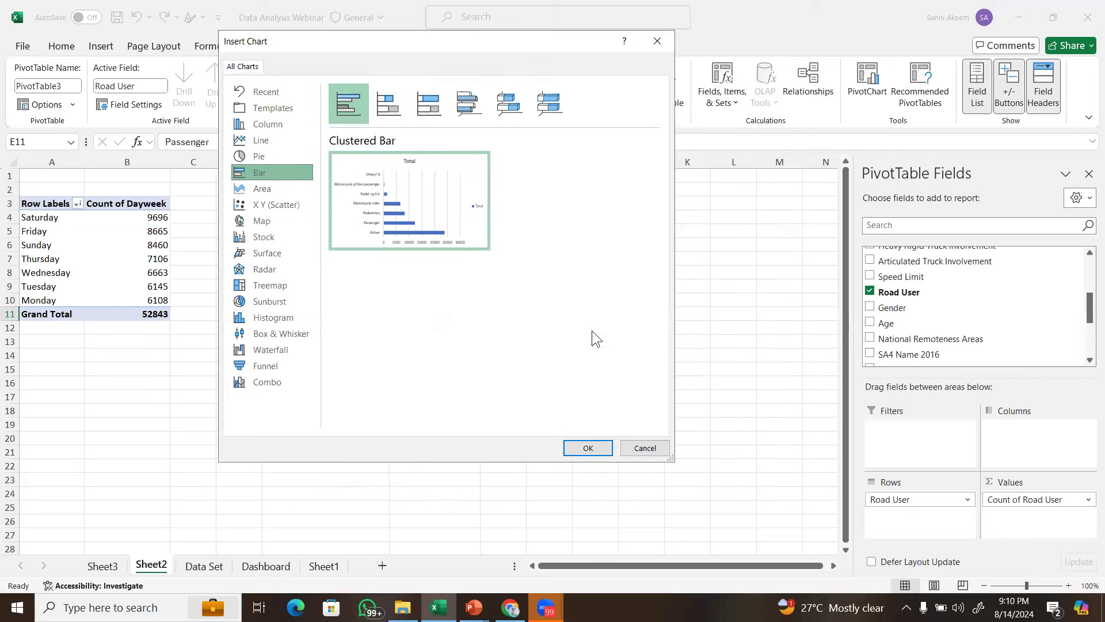
pyautogui.click(588, 448)
# Cut the Road User bar chart from Sheet2 and paste it on the Dashboard over the wide empty panel below the other charts.
pyautogui.press('Delete')
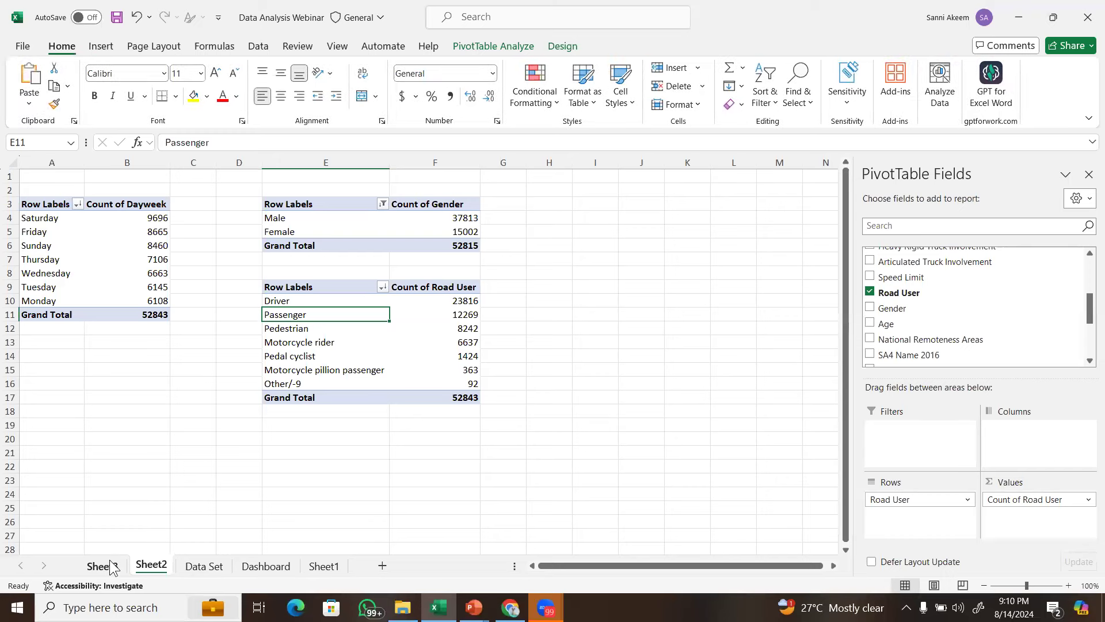
pyautogui.click(110, 564)
pyautogui.click(275, 557)
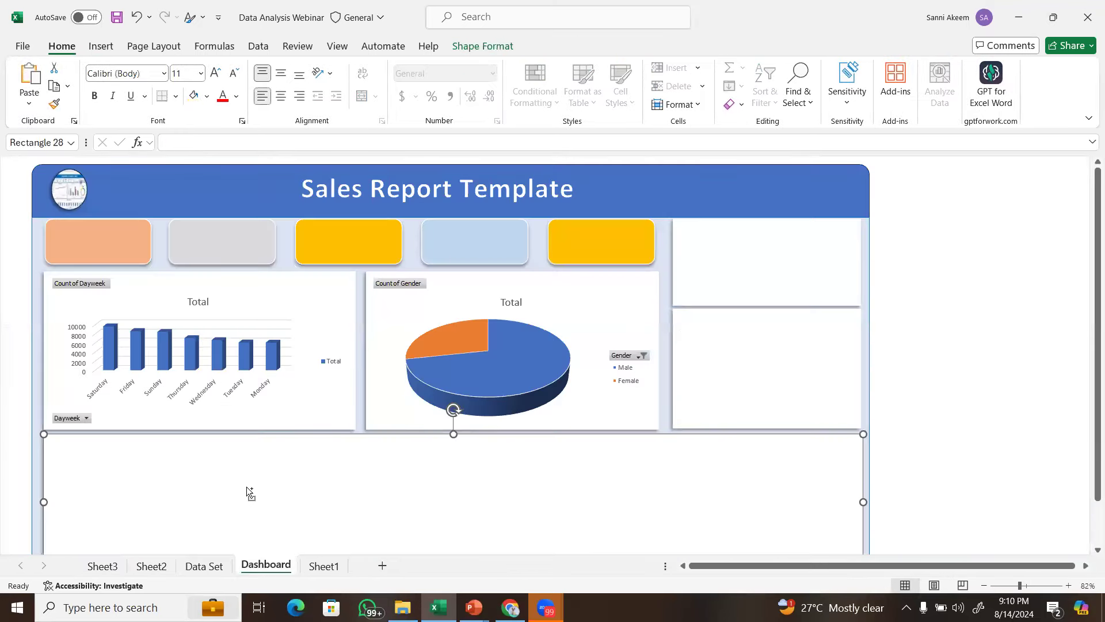
pyautogui.hotkey('ctrl', 'v')
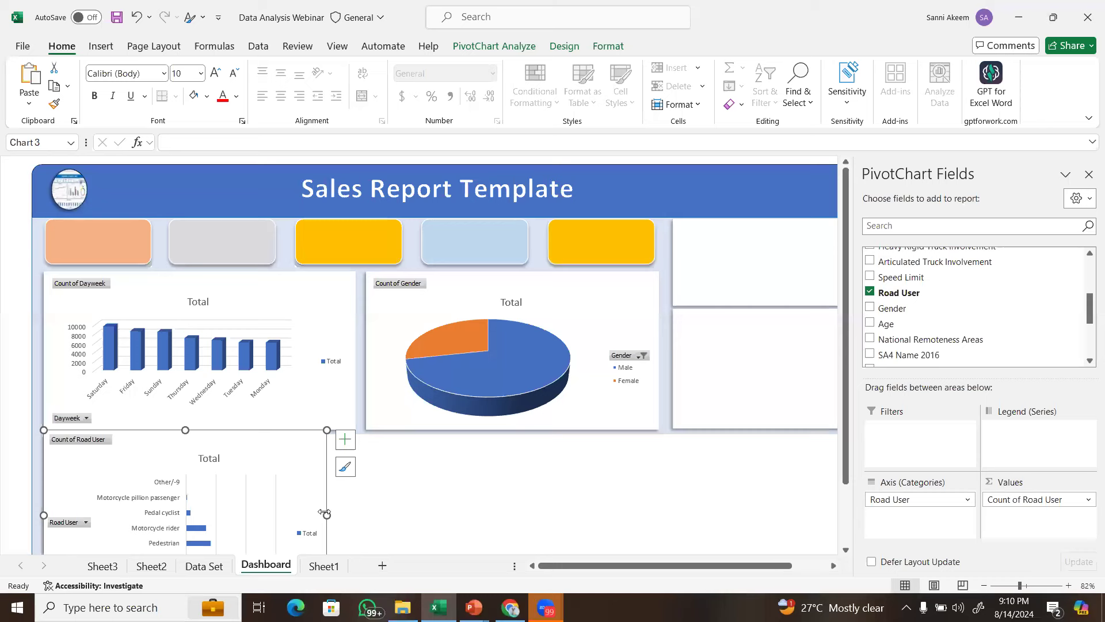
# Lower the Road User chart's top edge into its panel and widen the chart across most of the panel's width.
pyautogui.moveTo(185, 430); pyautogui.dragTo(186, 440)
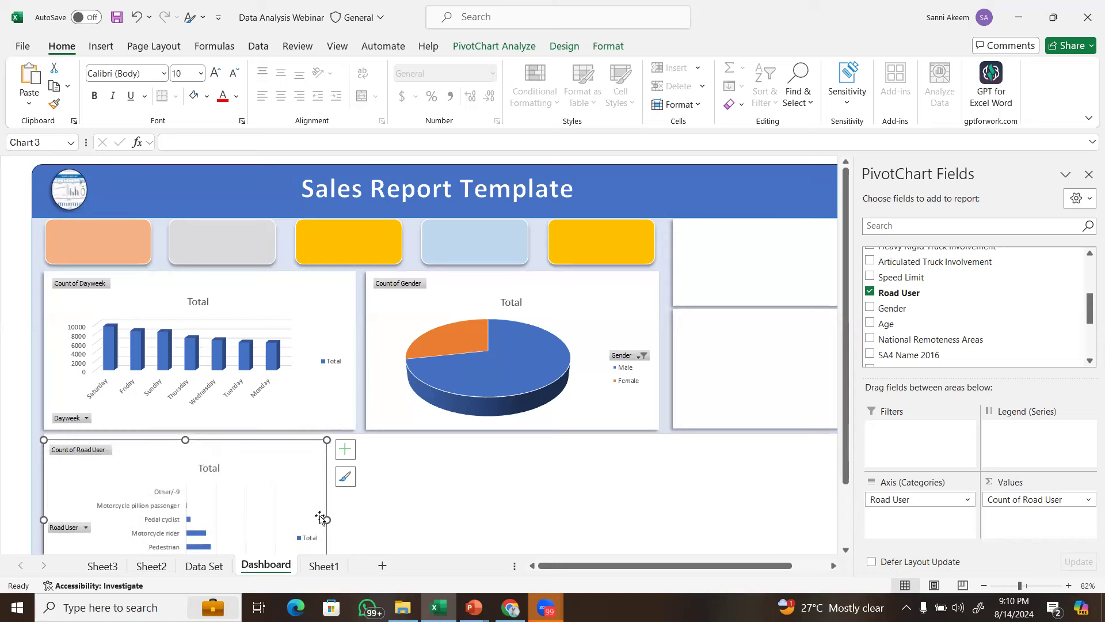
pyautogui.moveTo(326, 520); pyautogui.dragTo(675, 519)
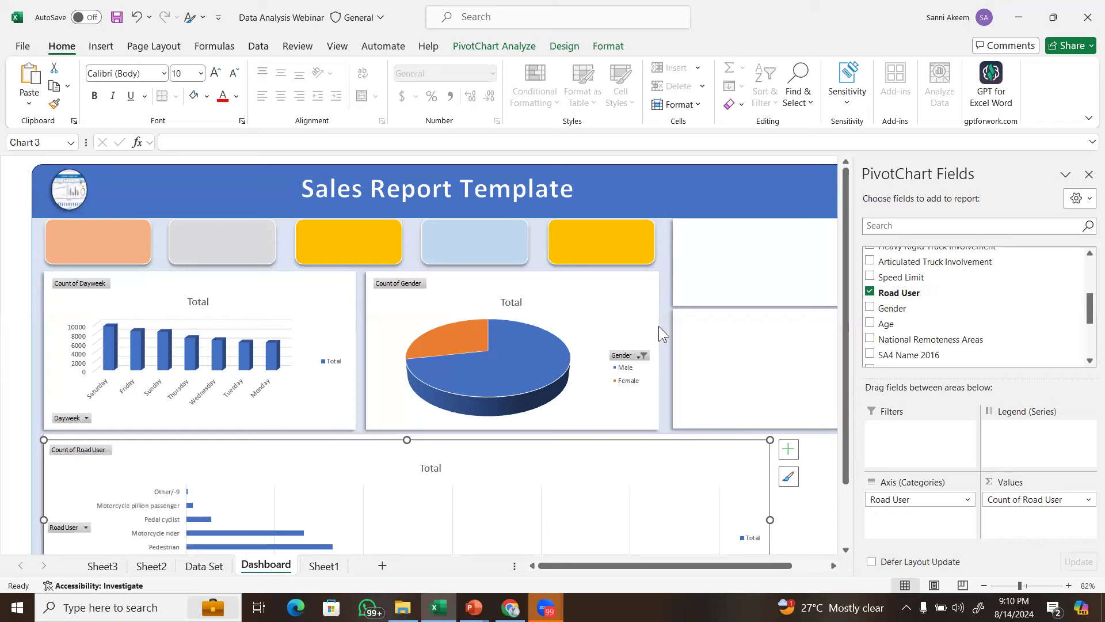
pyautogui.click(621, 296)
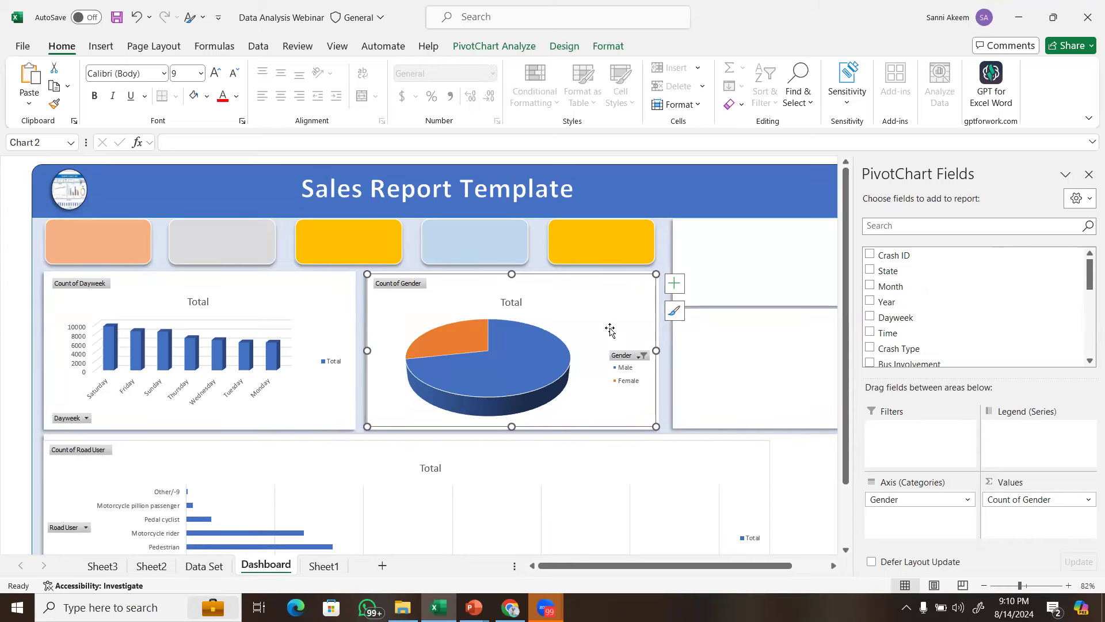
# Switch to the DATA ANALYTICS Webinar 2 presentation in PowerPoint and start its slide show at slide 1.
pyautogui.moveTo(473, 607)
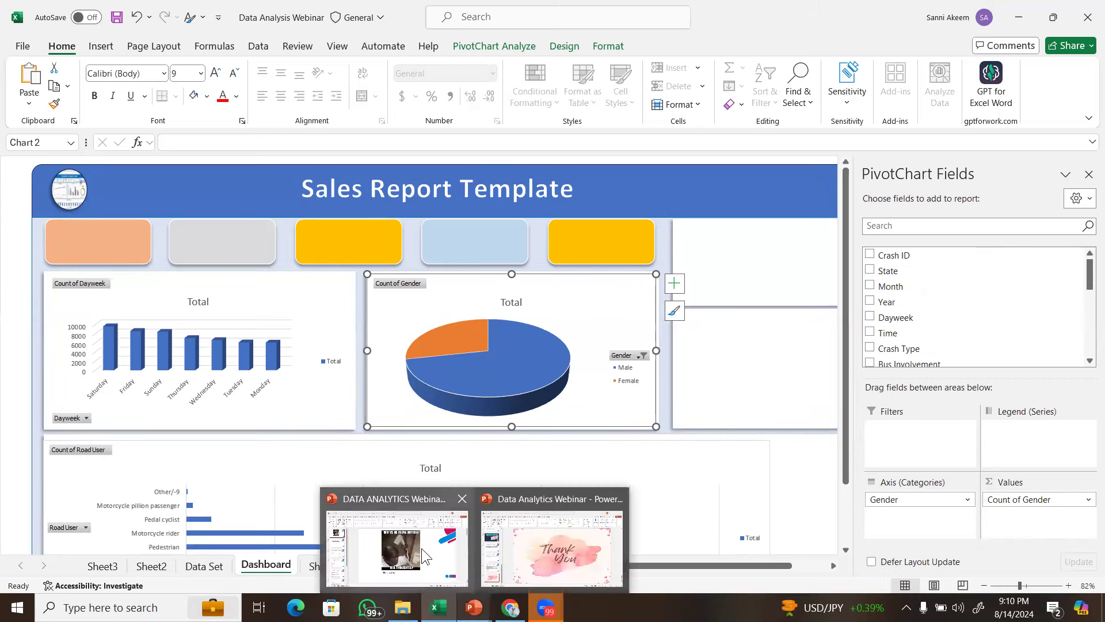
pyautogui.click(421, 548)
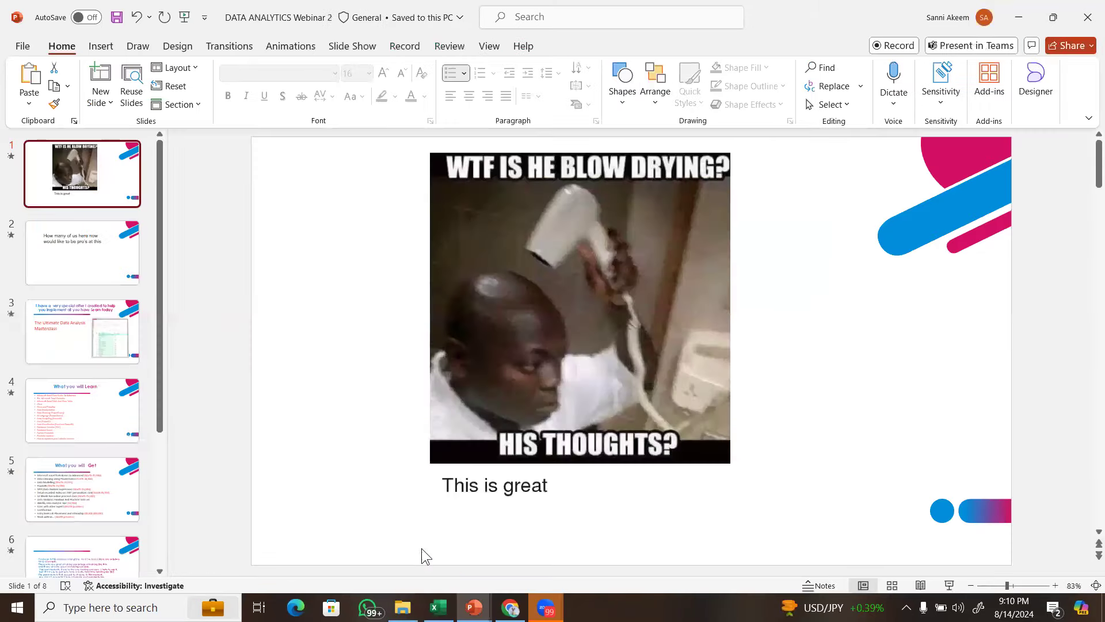
pyautogui.click(837, 147)
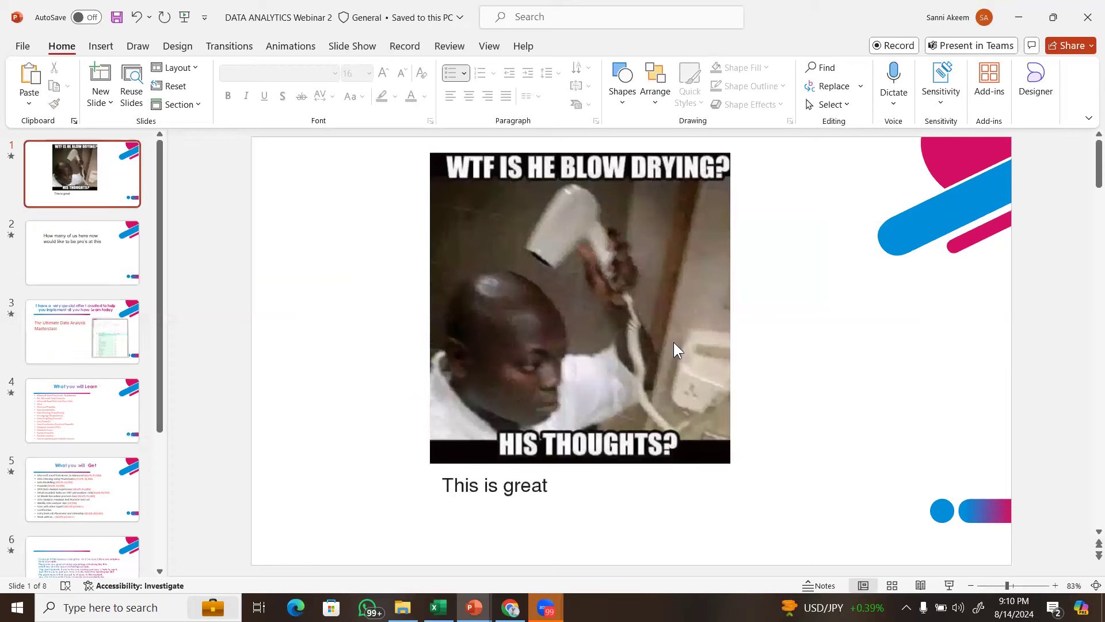
pyautogui.click(949, 586)
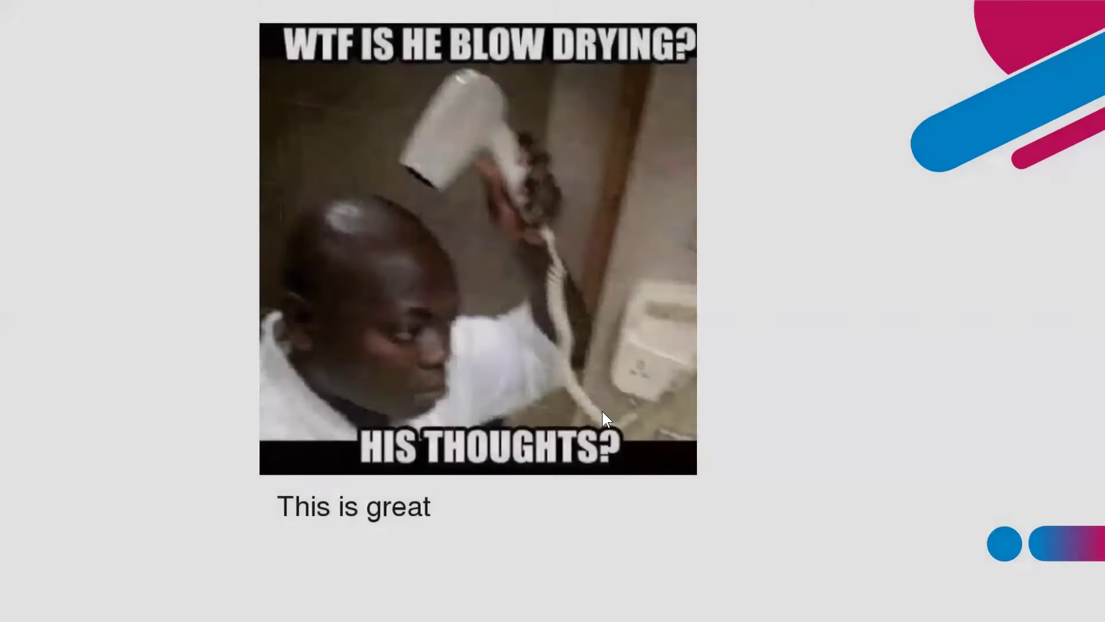